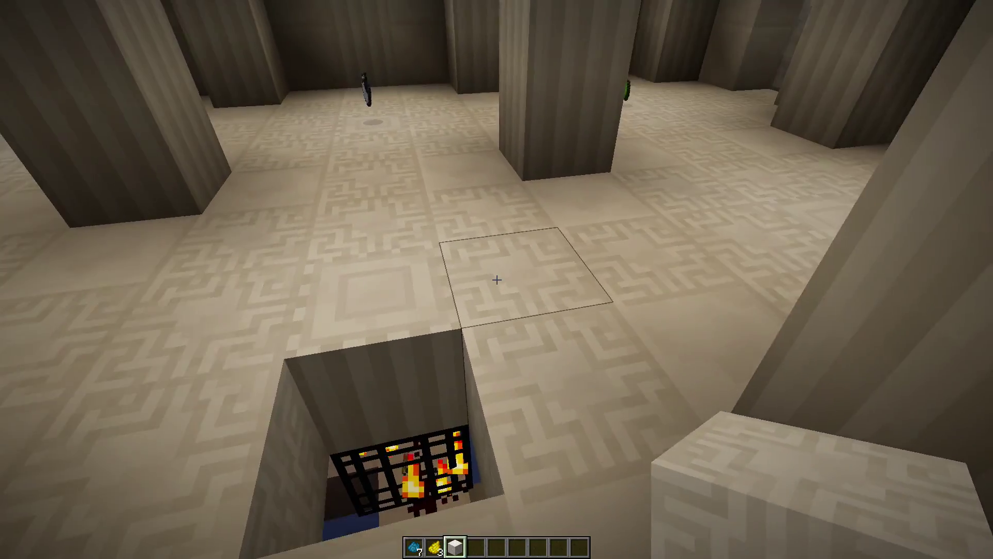
Clear all items from the player's inventory with the /clear command
{"action": "key", "text": "slash"}
{"action": "type", "text": "clear"}
{"action": "key", "text": "Return"}
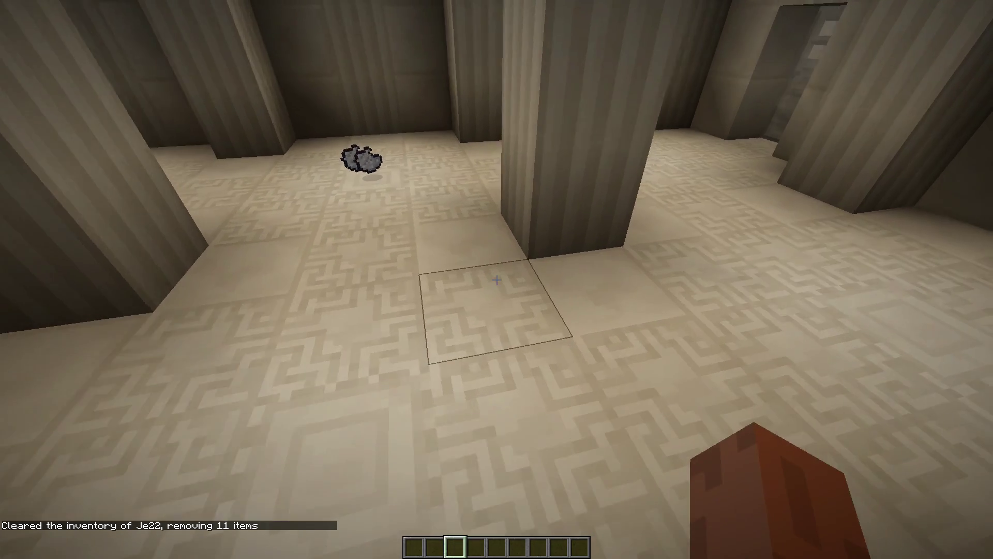
Fill the first two hotbar slots with 6 powered rails and 10 grass from the creative inventory
{"action": "key", "text": "e"}
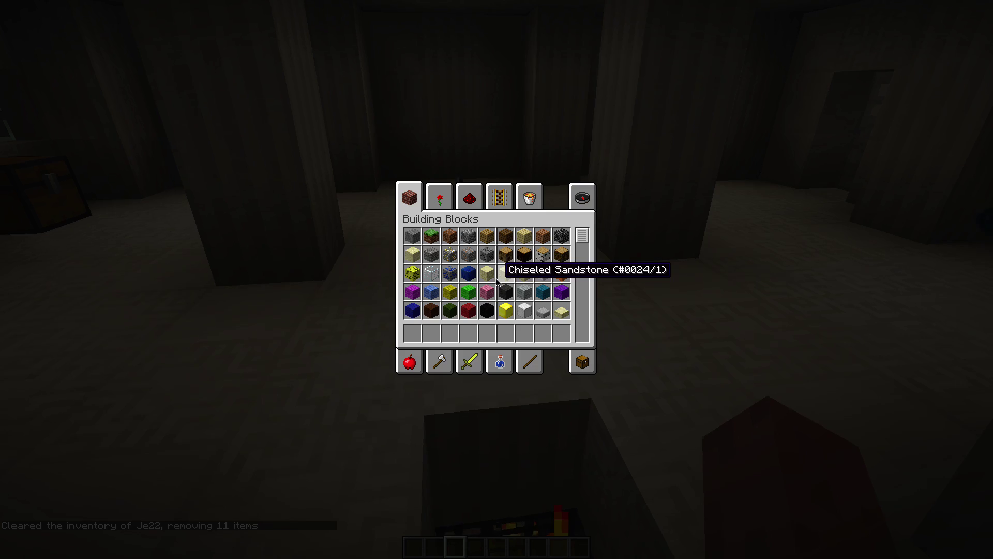
{"action": "left_click", "coordinate": [583, 189]}
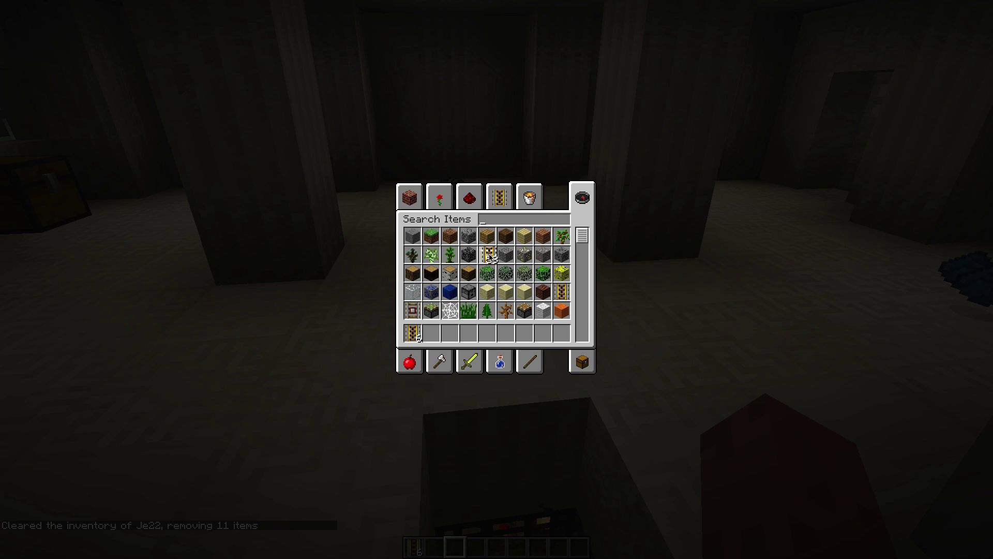
{"action": "left_click", "coordinate": [468, 312]}
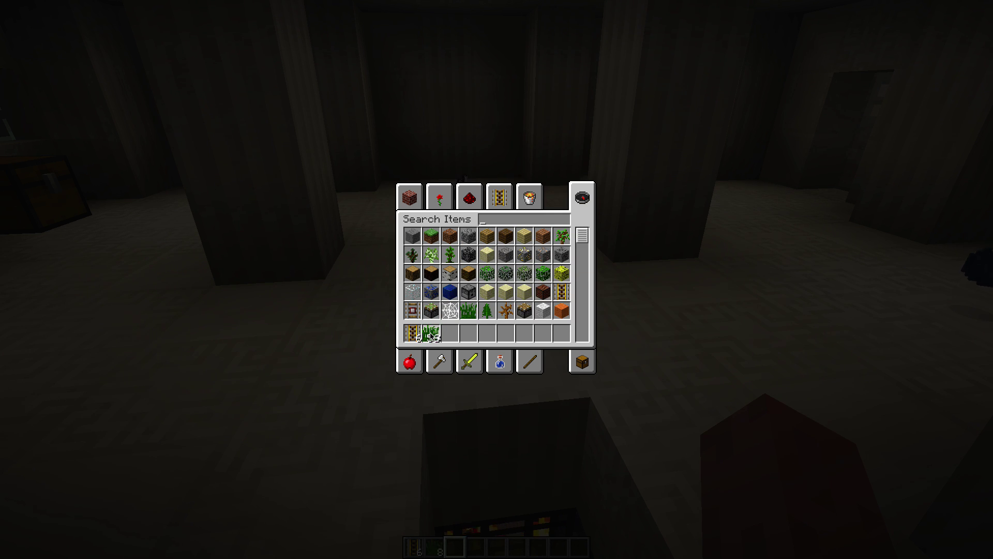
{"action": "key", "text": "e"}
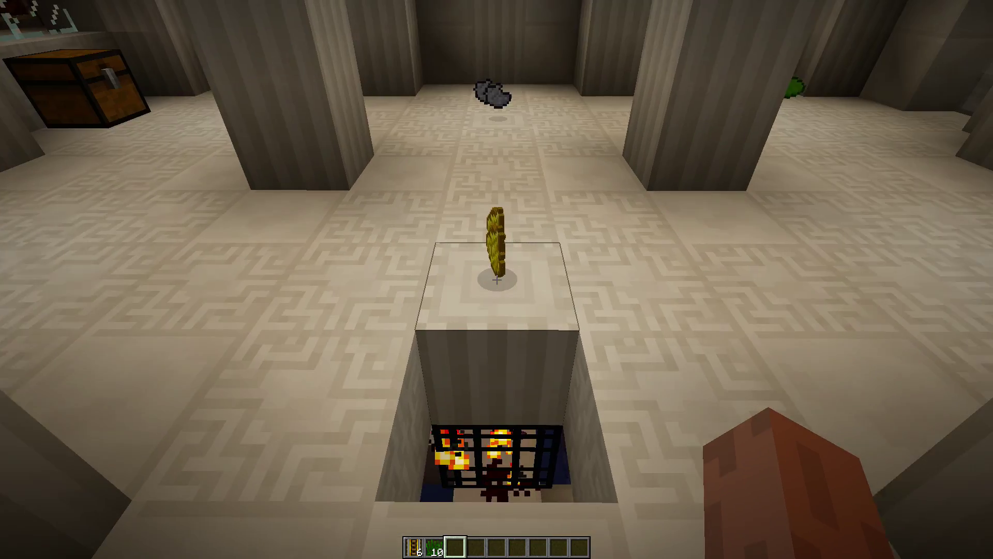
Go out to the lever platform and give the player one monster spawner with item ID 52
{"action": "key", "text": "w"}
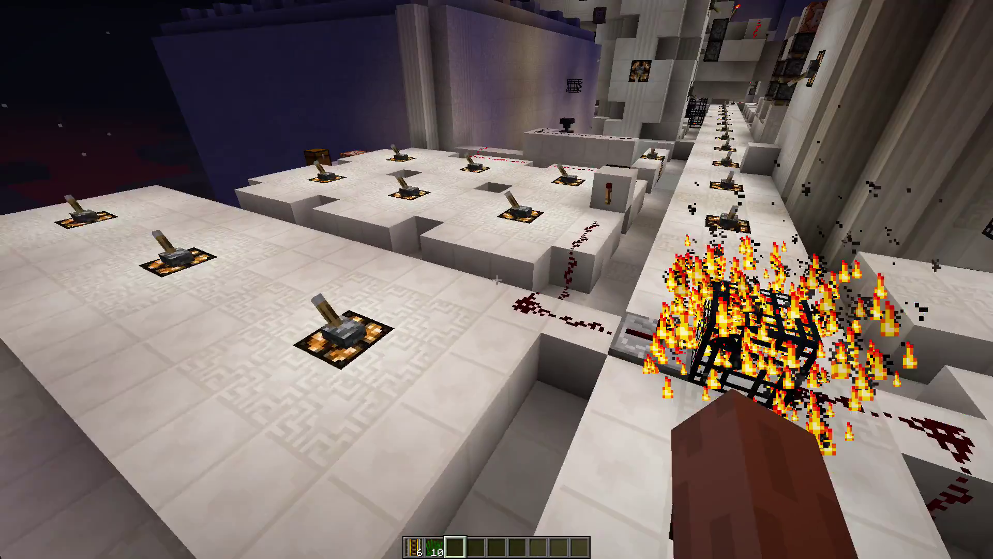
{"action": "key", "text": "w"}
{"action": "key", "text": "slash"}
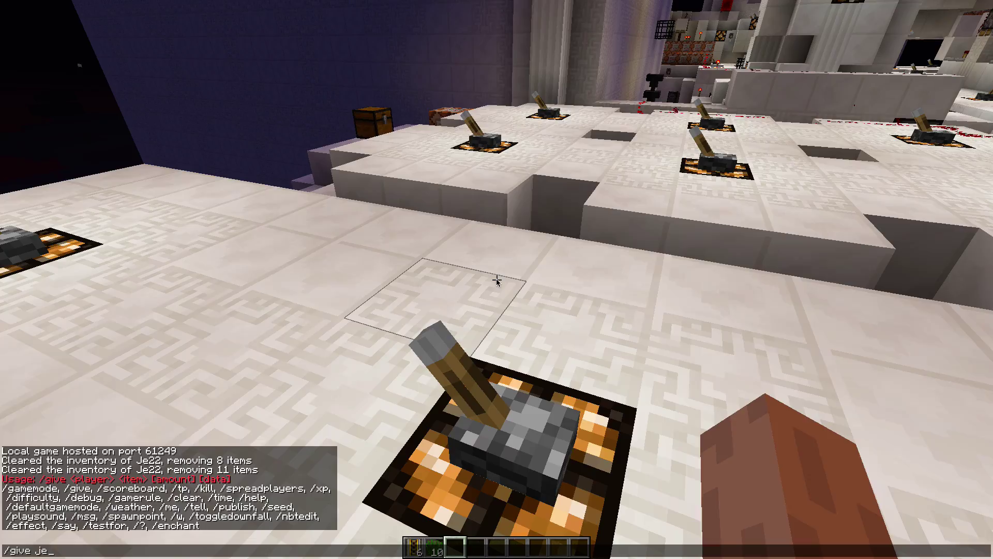
{"action": "type", "text": "52"}
{"action": "key", "text": "Return"}
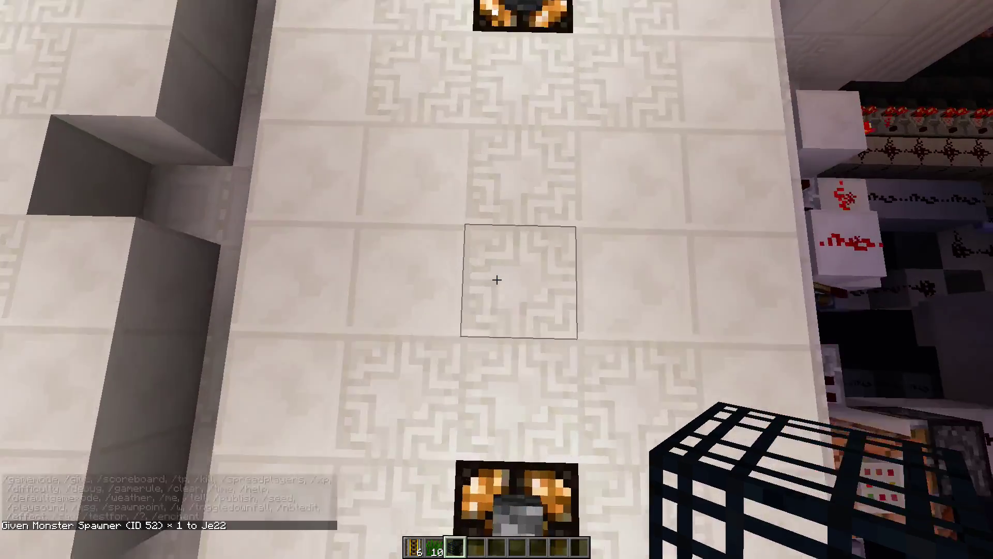
Set the spawn point at the middle of the platform between two levers, then kill the player and respawn there
{"action": "key", "text": "space"}
{"action": "key", "text": "space"}
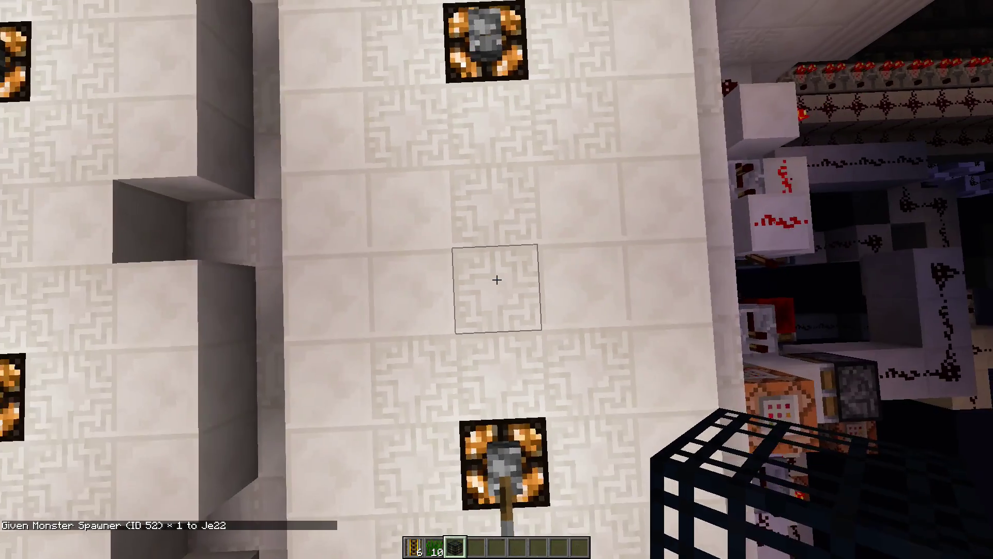
{"action": "type", "text": "/spawnpoint"}
{"action": "key", "text": "Return"}
{"action": "type", "text": "/kill"}
{"action": "key", "text": "Return"}
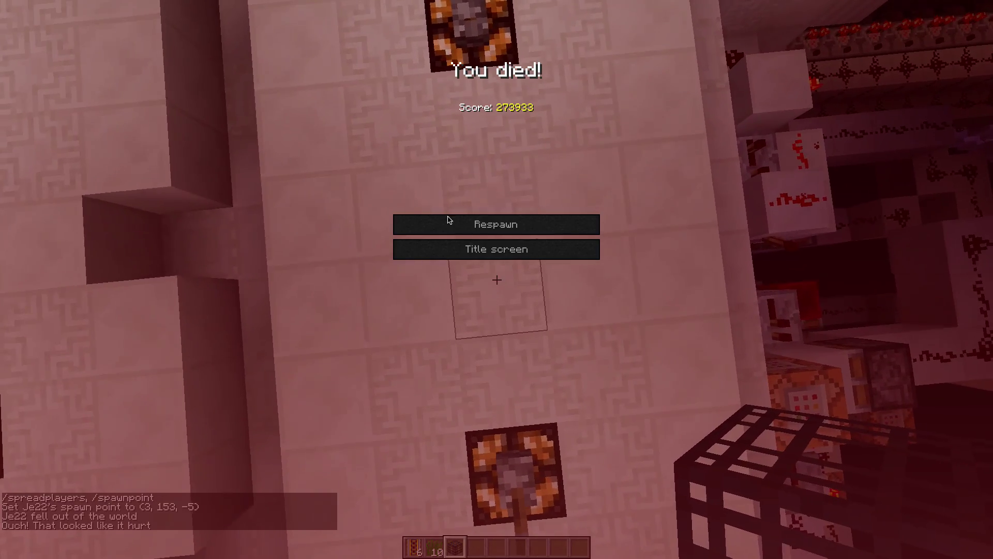
{"action": "left_click", "coordinate": [452, 224]}
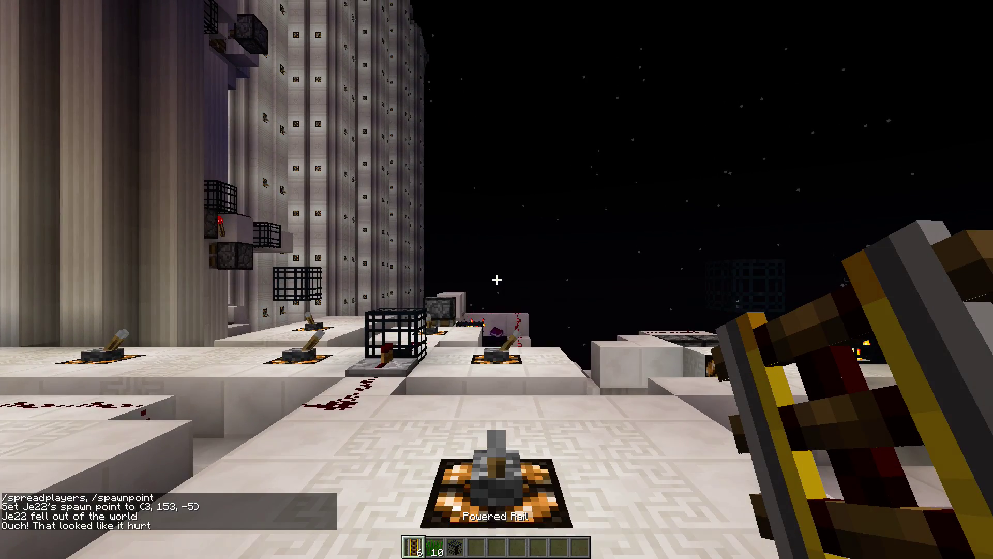
Set the Y value in the player's Pos list to 151.3 in NBTEdit, copy the Pos list and save
{"action": "type", "text": "/nbtedit"}
{"action": "key", "text": "Return"}
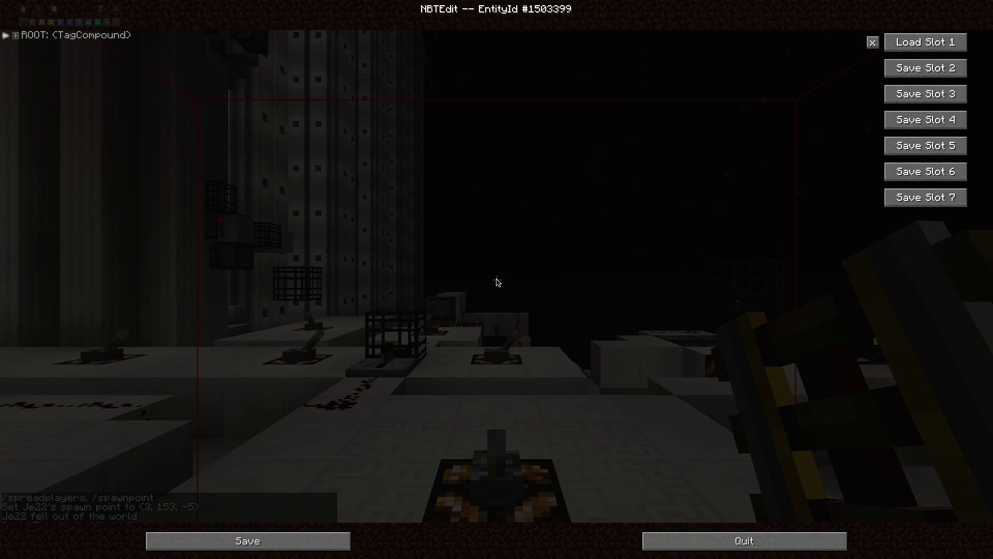
{"action": "double_click", "coordinate": [40, 37]}
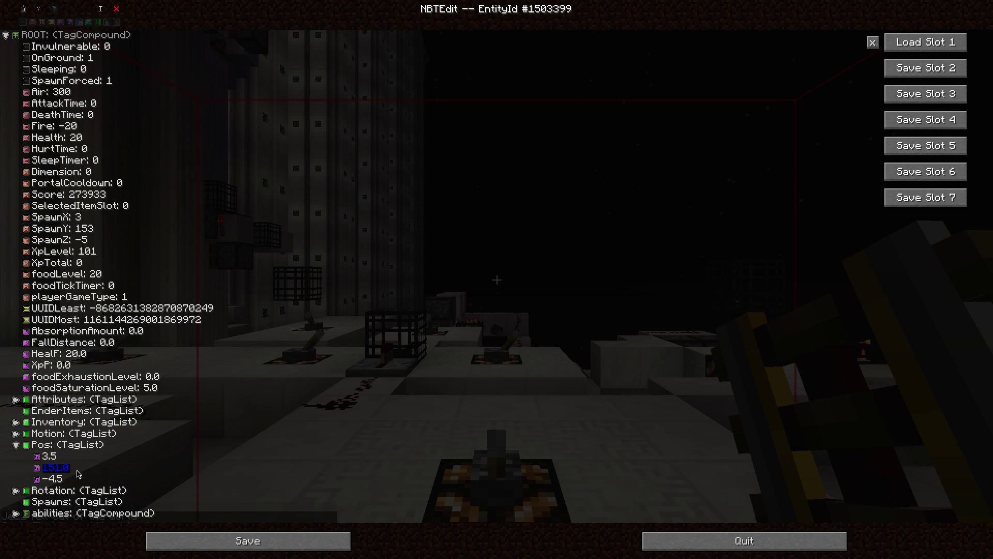
{"action": "double_click", "coordinate": [46, 470]}
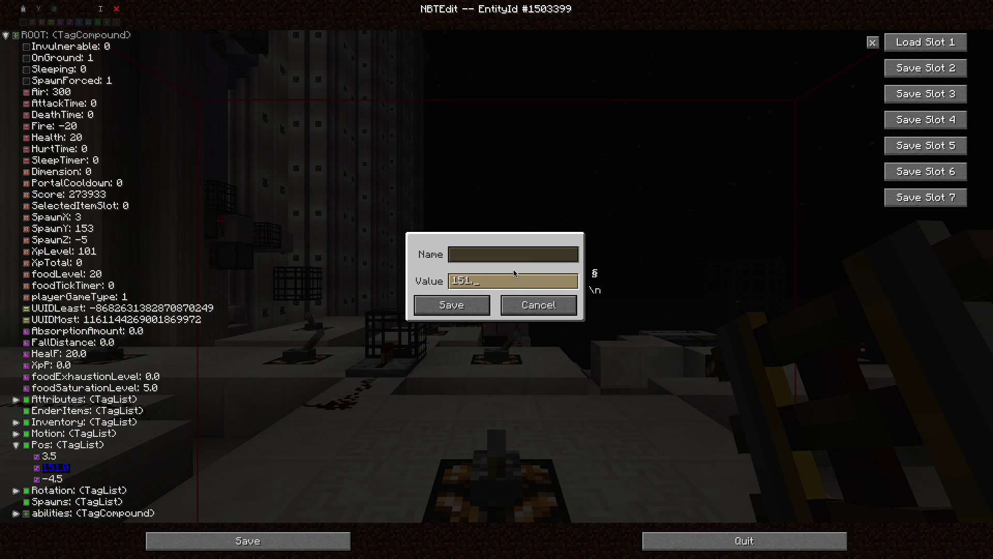
{"action": "left_click", "coordinate": [452, 308]}
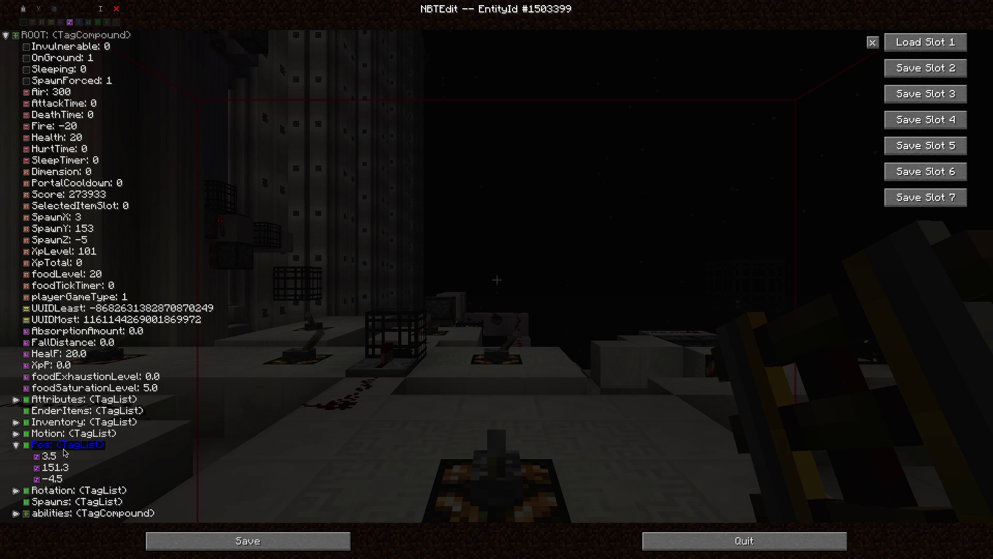
{"action": "left_click", "coordinate": [228, 542]}
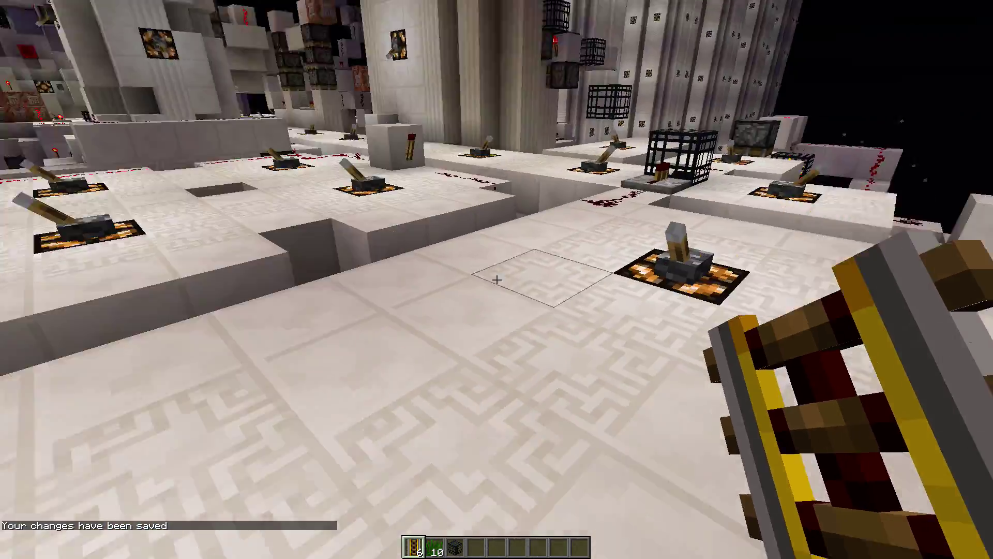
Place the monster spawner on the platform between two levers and set its EntityId to Item in NBTEdit
{"action": "scroll", "coordinate": [496, 279], "scroll_direction": "down", "scroll_amount": 2}
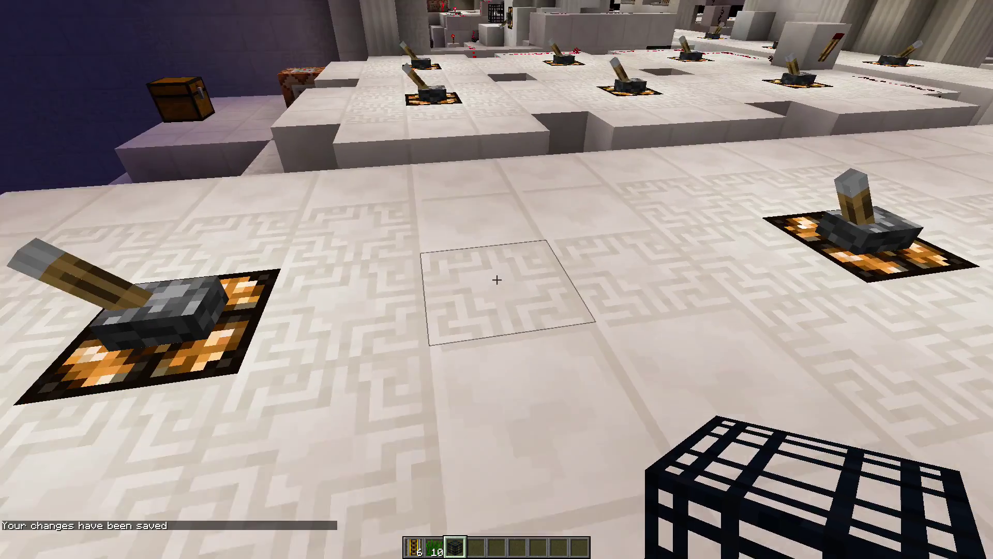
{"action": "right_click", "coordinate": [496, 280]}
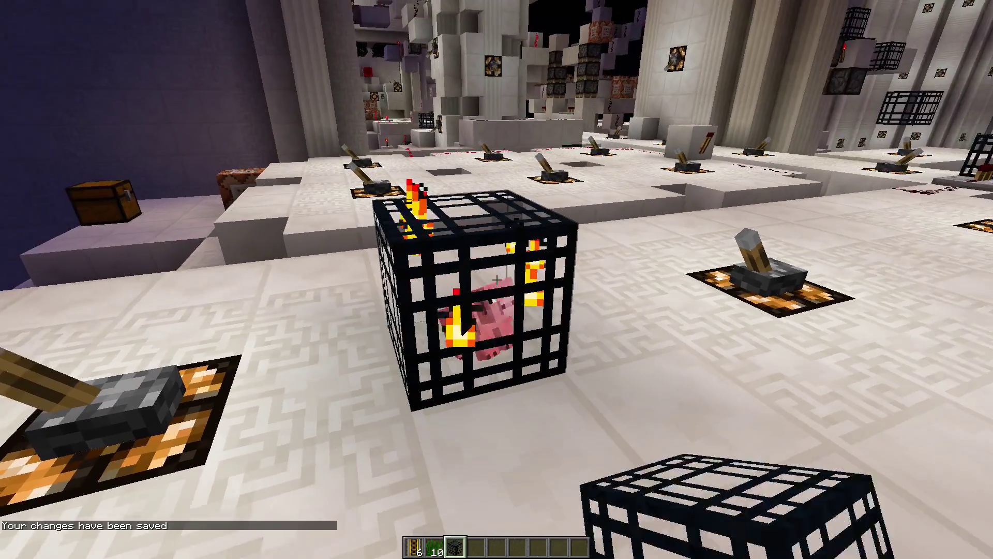
{"action": "key", "text": "slash"}
{"action": "key", "text": "Return"}
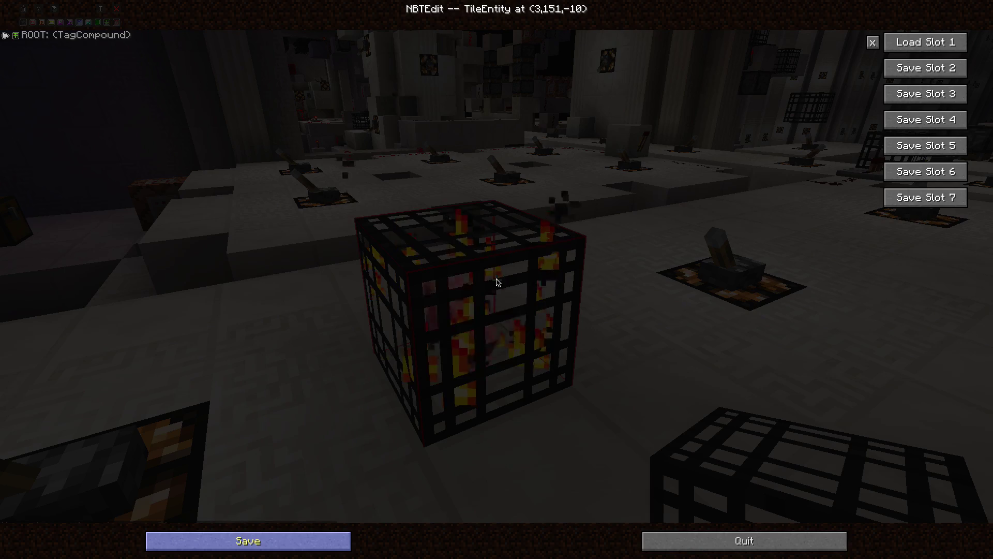
{"action": "double_click", "coordinate": [73, 37]}
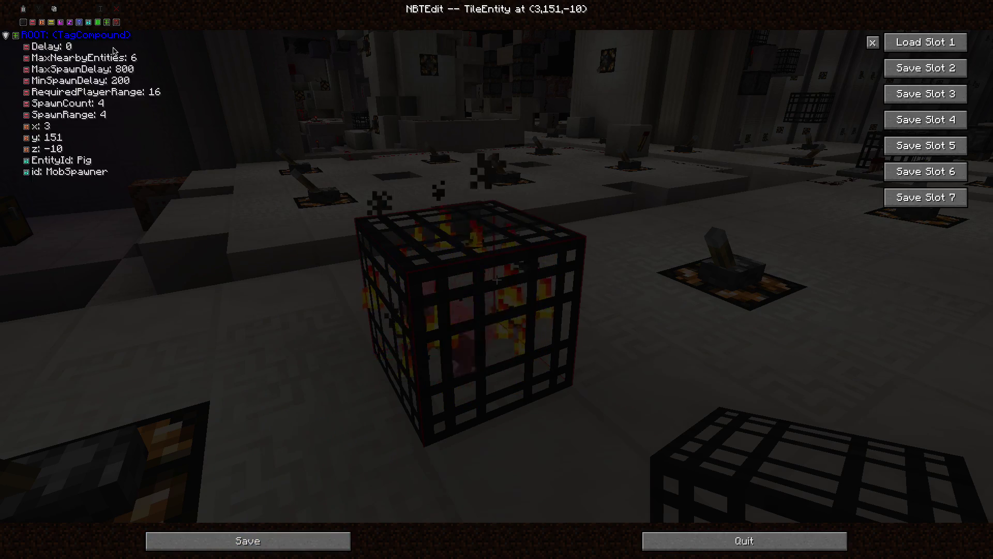
{"action": "left_click", "coordinate": [78, 163]}
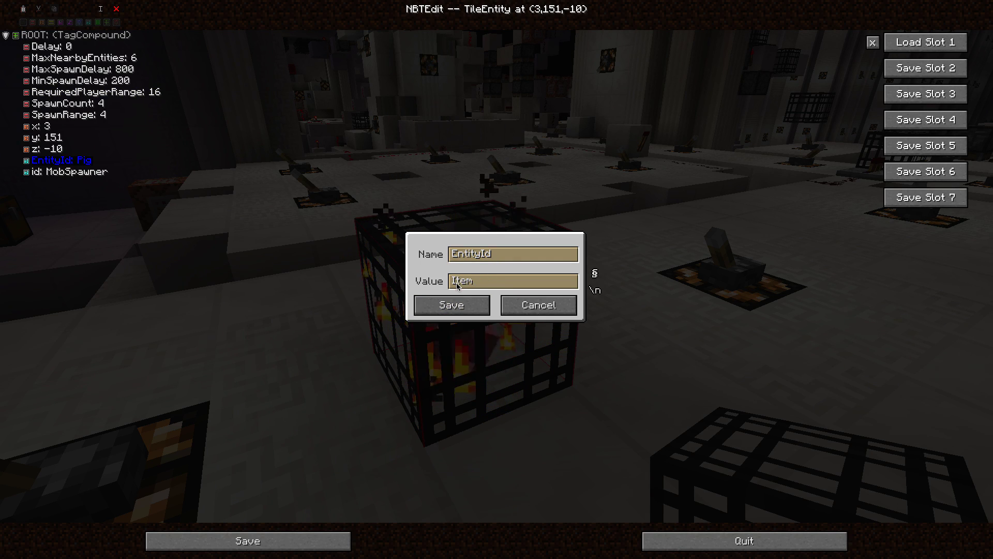
{"action": "left_click", "coordinate": [458, 311]}
Add a compound tag named SpawnData to the spawner's root and paste the copied Pos list into it
{"action": "left_click", "coordinate": [98, 34]}
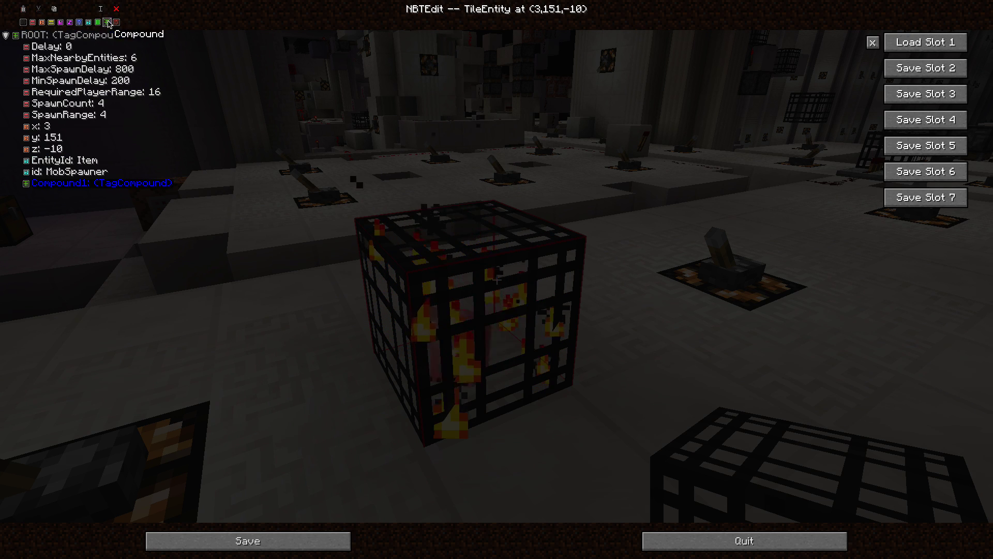
{"action": "left_click", "coordinate": [110, 23]}
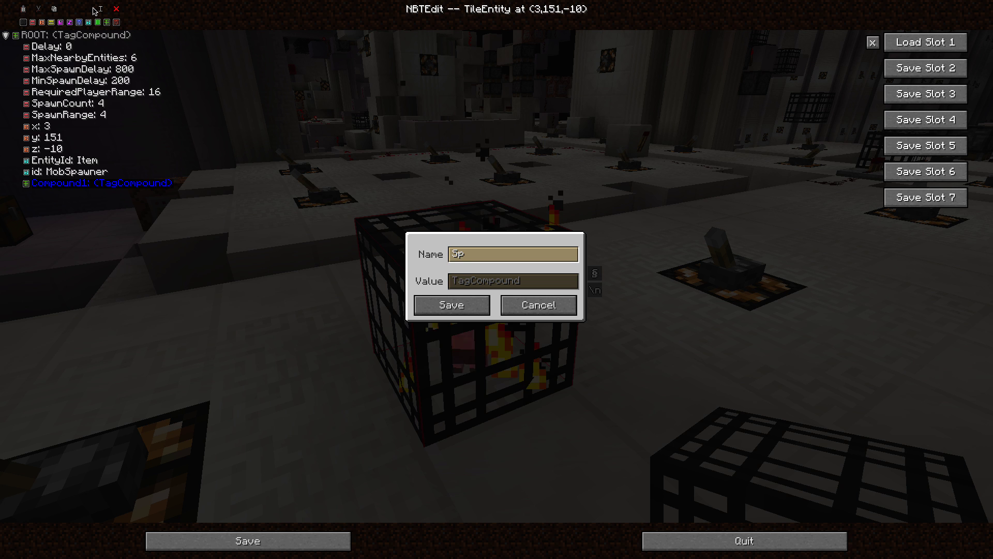
{"action": "left_click", "coordinate": [448, 301]}
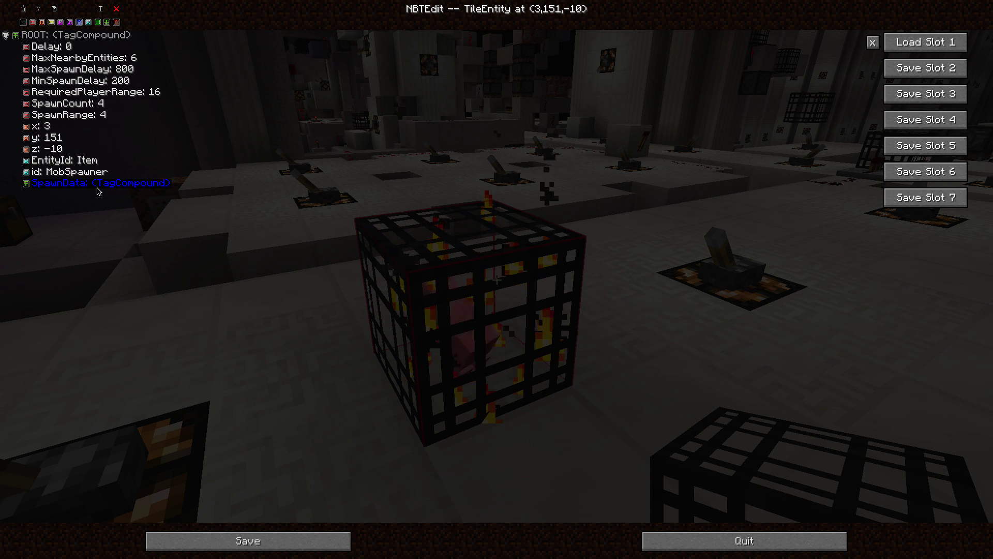
{"action": "key", "text": "ctrl+v"}
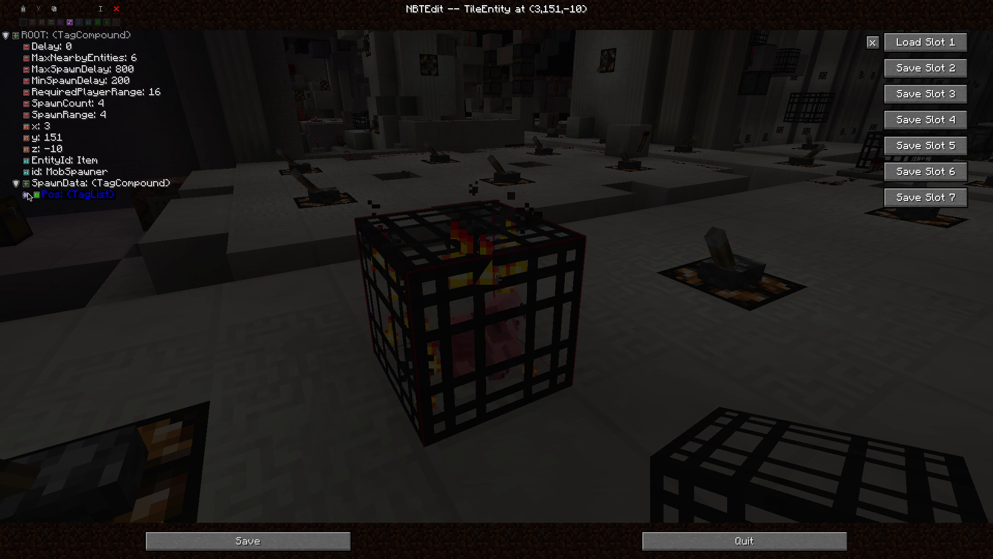
Set the spawner's SpawnCount and SpawnRange to 1
{"action": "double_click", "coordinate": [71, 104]}
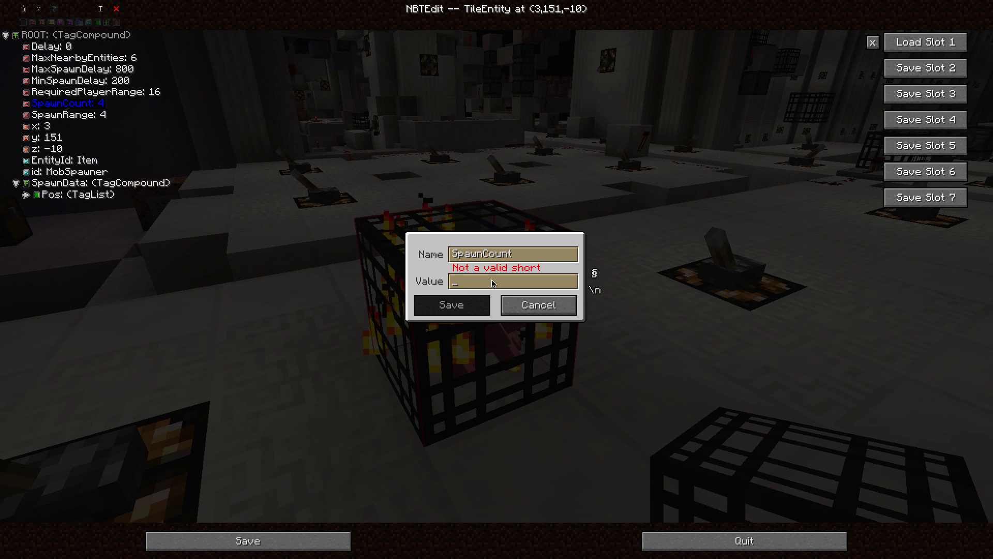
{"action": "left_click", "coordinate": [455, 306]}
{"action": "key", "text": "Return"}
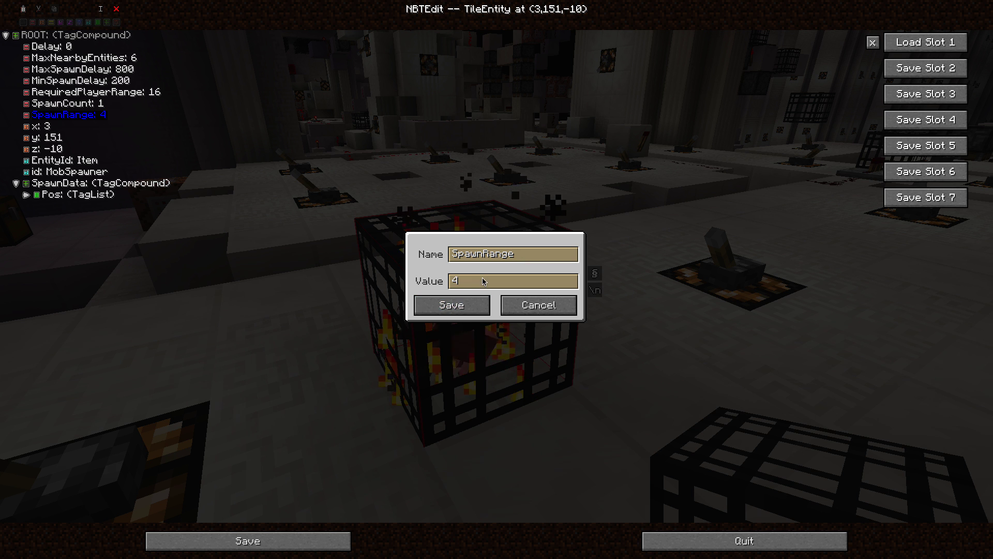
{"action": "type", "text": "1"}
{"action": "left_click", "coordinate": [458, 298]}
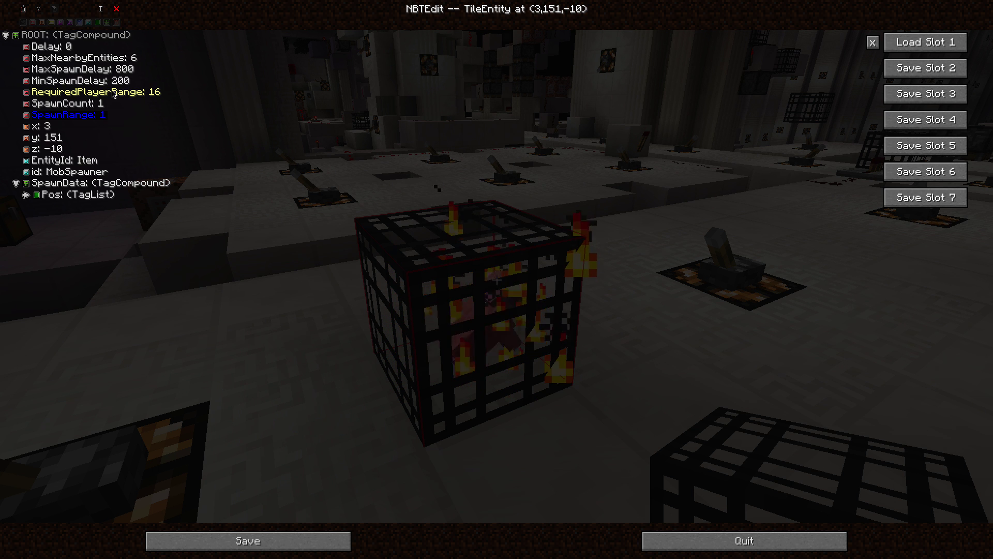
{"action": "key", "text": "Up"}
{"action": "key", "text": "Up"}
{"action": "key", "text": "Down"}
{"action": "key", "text": "Down"}
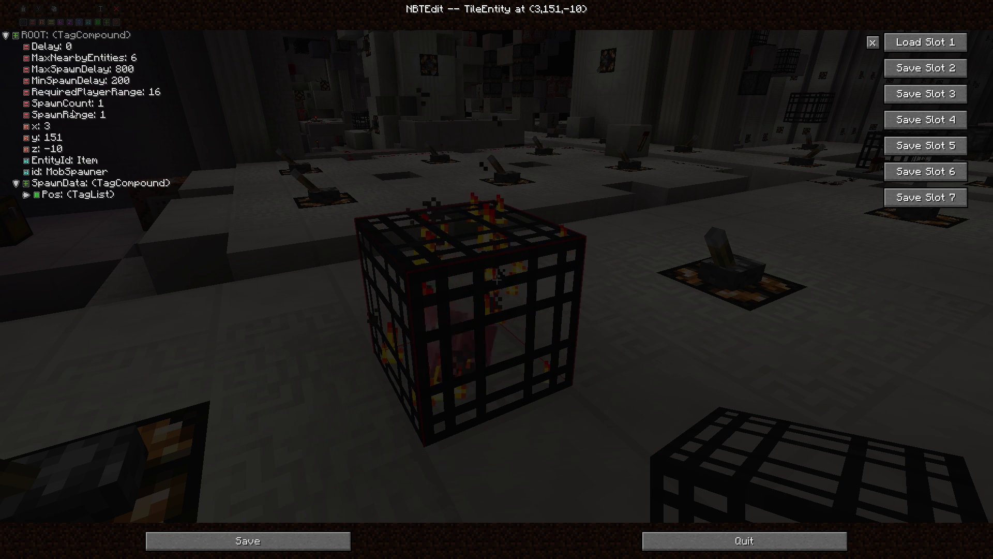
{"action": "key", "text": "Return"}
{"action": "left_click", "coordinate": [499, 281]}
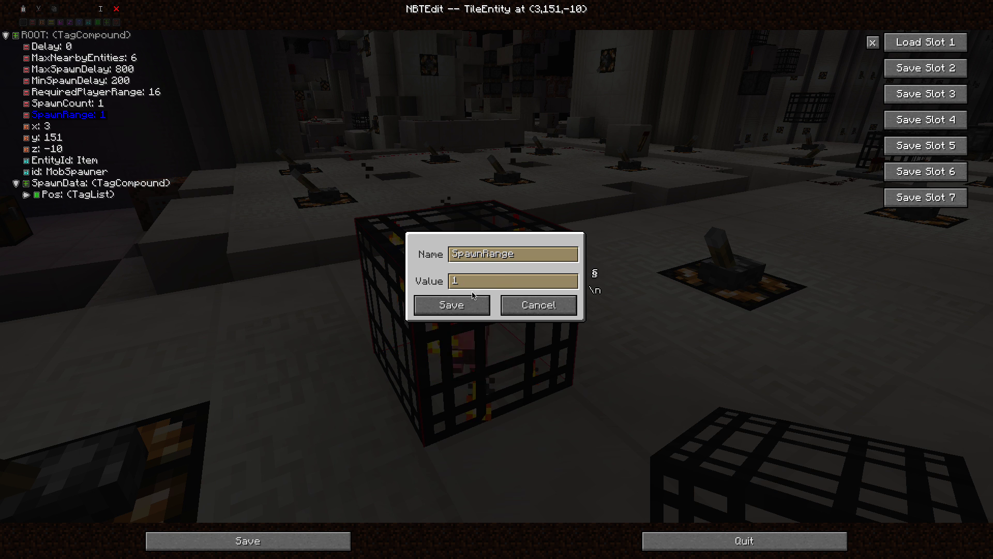
{"action": "left_click", "coordinate": [452, 304]}
Set the spawner's MinSpawnDelay to 1
{"action": "key", "text": "Up"}
{"action": "key", "text": "Up"}
{"action": "key", "text": "Up"}
{"action": "key", "text": "Return"}
{"action": "left_click", "coordinate": [514, 281]}
{"action": "key", "text": "BackSpace"}
{"action": "key", "text": "BackSpace"}
{"action": "key", "text": "BackSpace"}
{"action": "type", "text": "1"}
{"action": "left_click", "coordinate": [452, 305]}
Set the spawner's MaxSpawnDelay to 1
{"action": "key", "text": "Up"}
{"action": "key", "text": "Return"}
{"action": "key", "text": "BackSpace"}
{"action": "key", "text": "BackSpace"}
{"action": "key", "text": "BackSpace"}
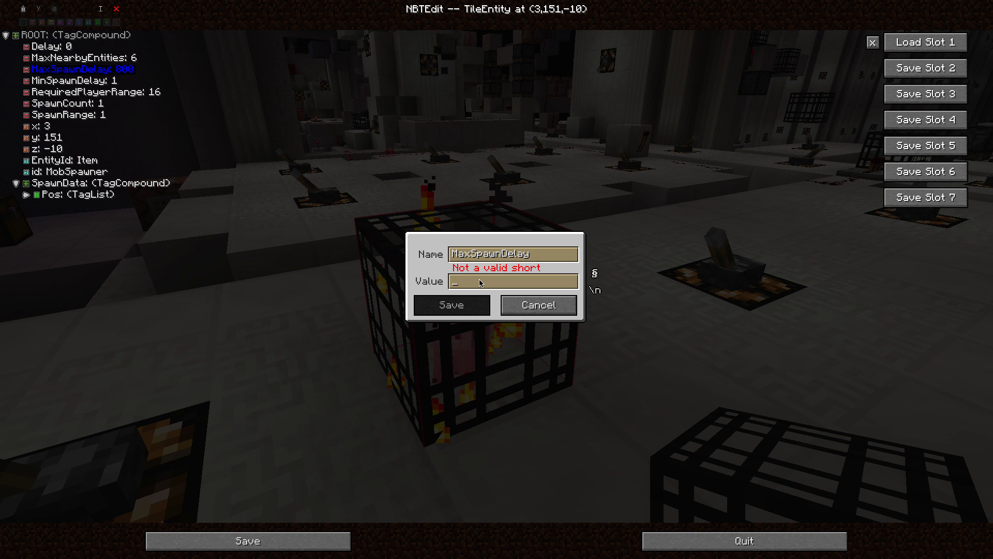
{"action": "type", "text": "1"}
{"action": "left_click", "coordinate": [452, 304]}
Set the spawner's MaxNearbyEntities to 1, save its NBT data and walk over to the item it spawns
{"action": "key", "text": "Up"}
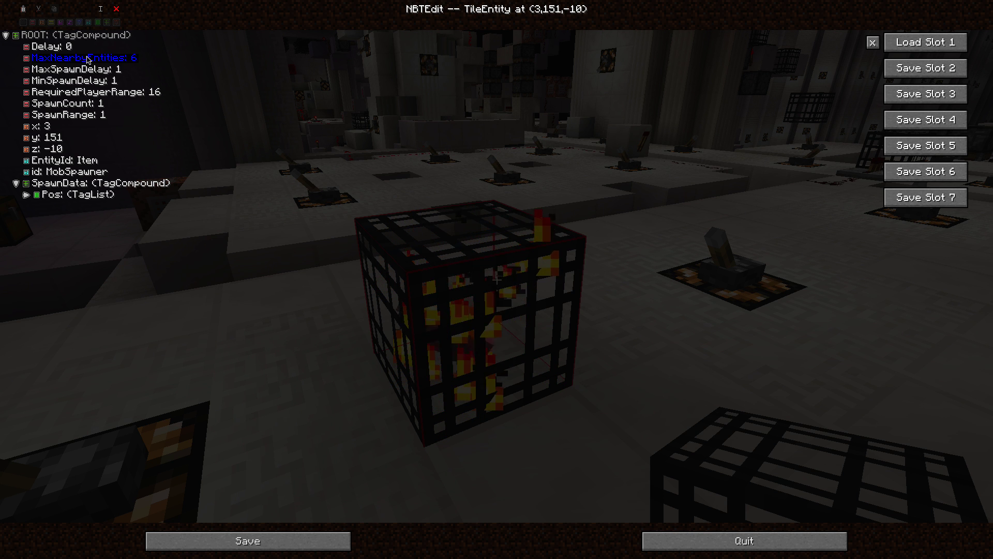
{"action": "key", "text": "Return"}
{"action": "left_click", "coordinate": [483, 286]}
{"action": "key", "text": "BackSpace"}
{"action": "type", "text": "1"}
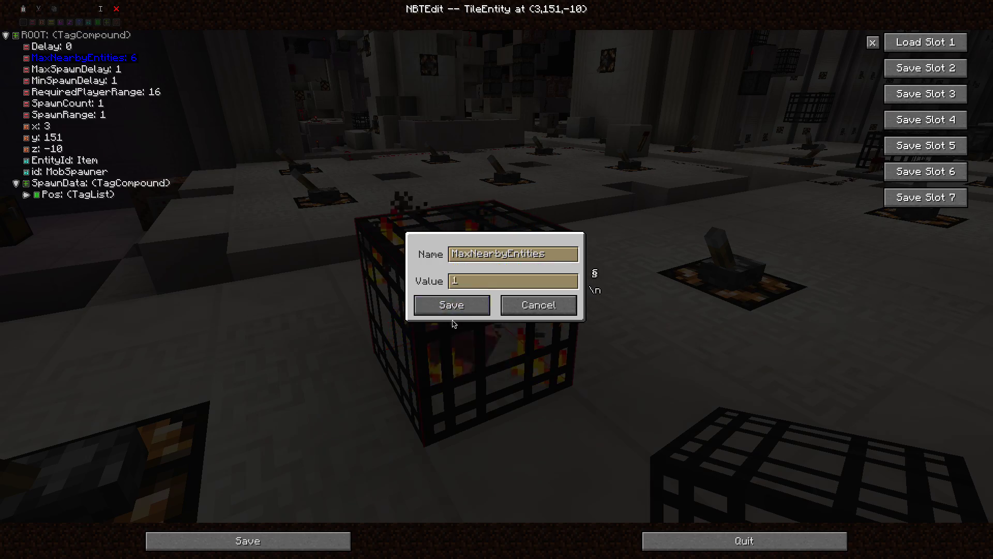
{"action": "left_click", "coordinate": [452, 305]}
{"action": "left_click", "coordinate": [247, 540]}
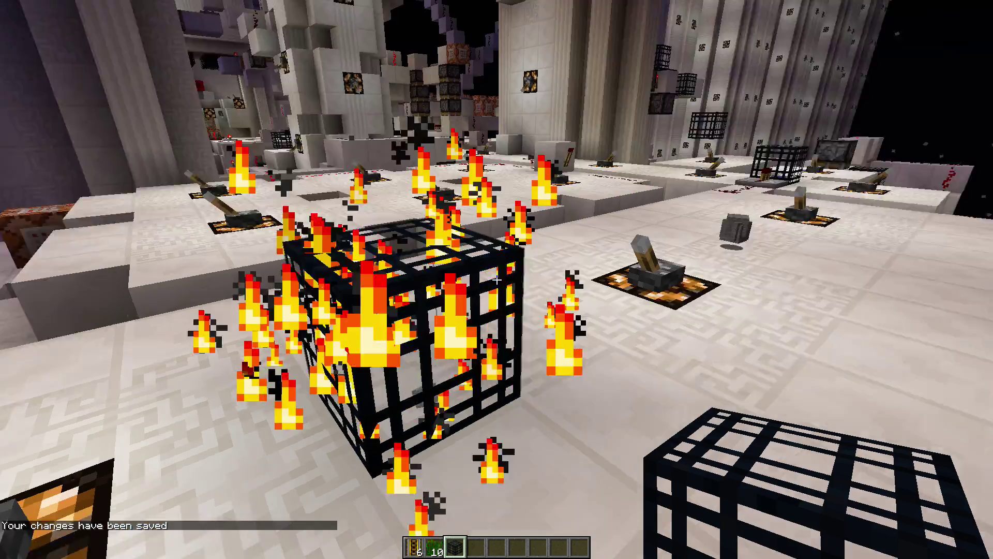
{"action": "key", "text": "w"}
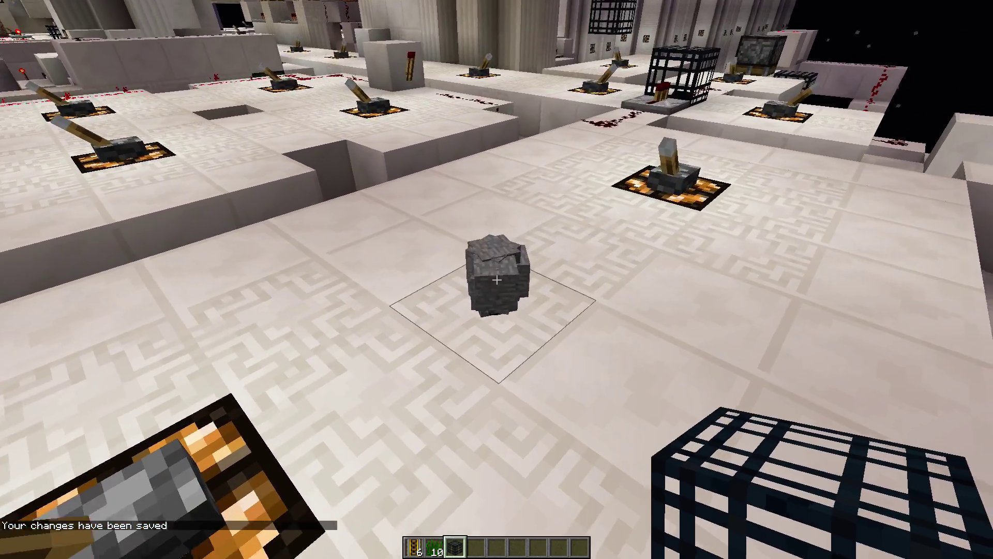
Walk back and forth across the platform to pick up the stone the spawner produces
{"action": "key", "text": "w"}
{"action": "key", "text": "s"}
{"action": "key", "text": "w"}
{"action": "key", "text": "w"}
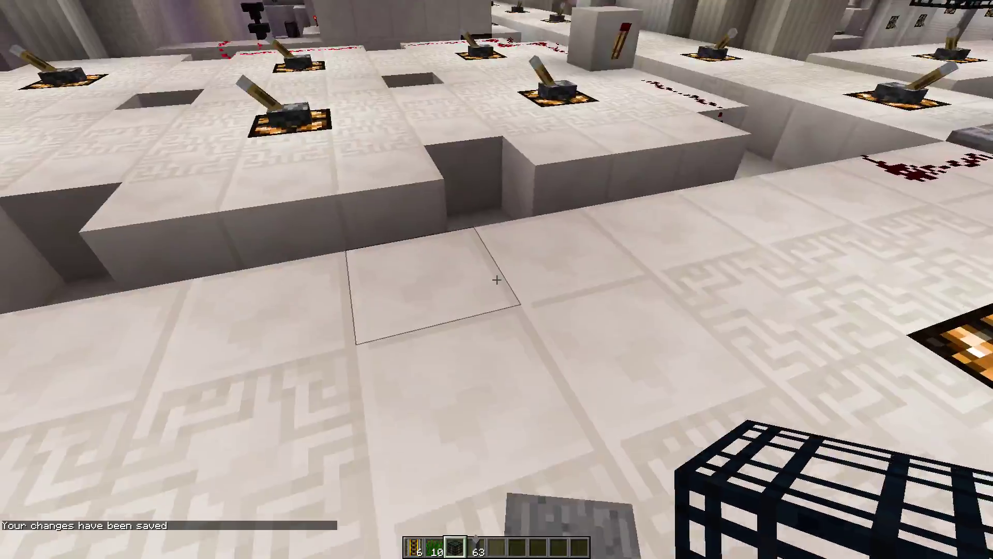
Clear the collected stone from the inventory and move back towards the spawner
{"action": "key", "text": "e"}
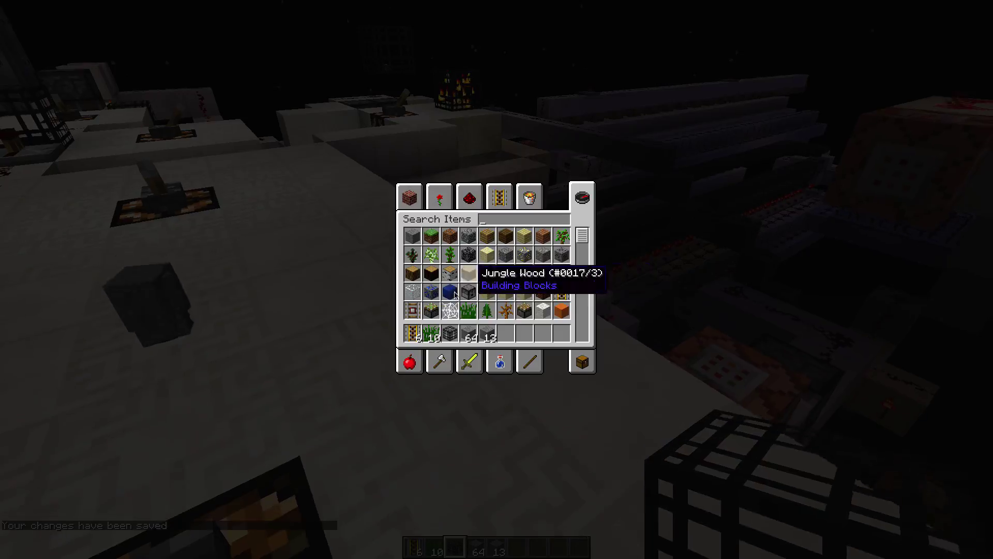
{"action": "left_click", "coordinate": [490, 335]}
{"action": "left_click", "coordinate": [482, 298]}
{"action": "key", "text": "e"}
{"action": "key", "text": "s"}
{"action": "key", "text": "s"}
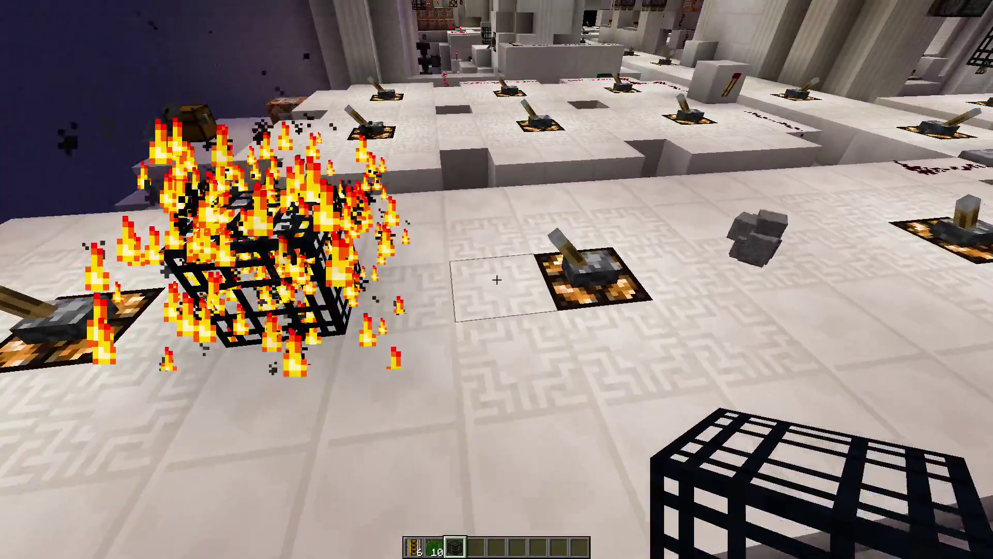
Place a chiseled quartz block on top of the spawner and rise above it
{"action": "scroll", "coordinate": [497, 279], "scroll_direction": "down", "scroll_amount": 1}
{"action": "right_click", "coordinate": [496, 279]}
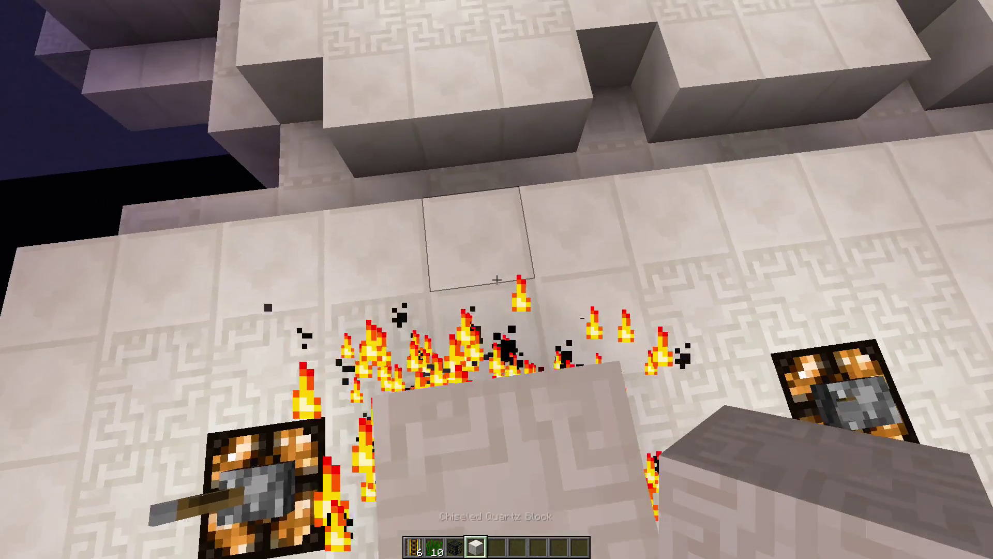
{"action": "key", "text": "space"}
Set the spawn point above the quartz block, then kill the player character and respawn there
{"action": "key", "text": "slash"}
{"action": "key", "text": "Tab"}
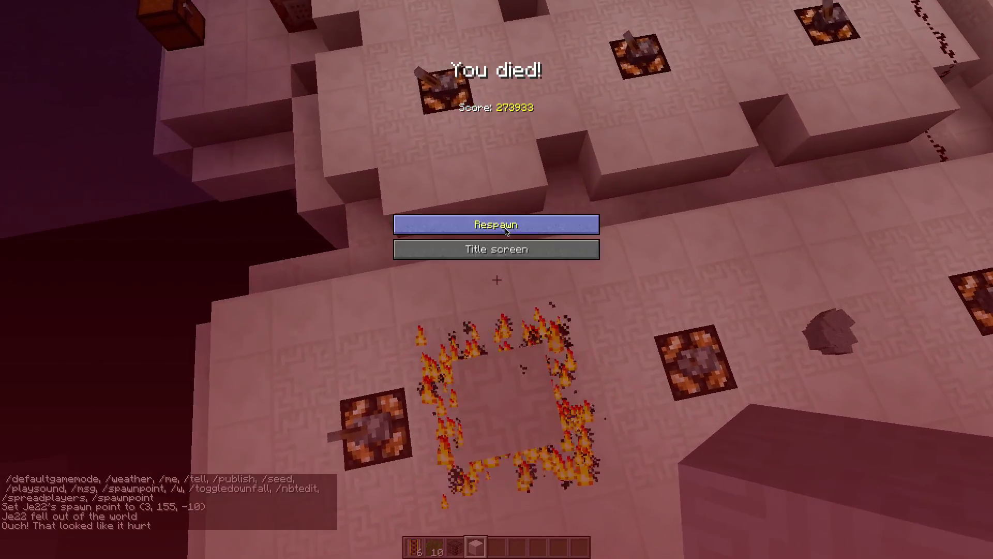
{"action": "left_click", "coordinate": [497, 224]}
Open the player's own NBT data, expand and copy its Pos list, and save
{"action": "key", "text": "slash"}
{"action": "key", "text": "Return"}
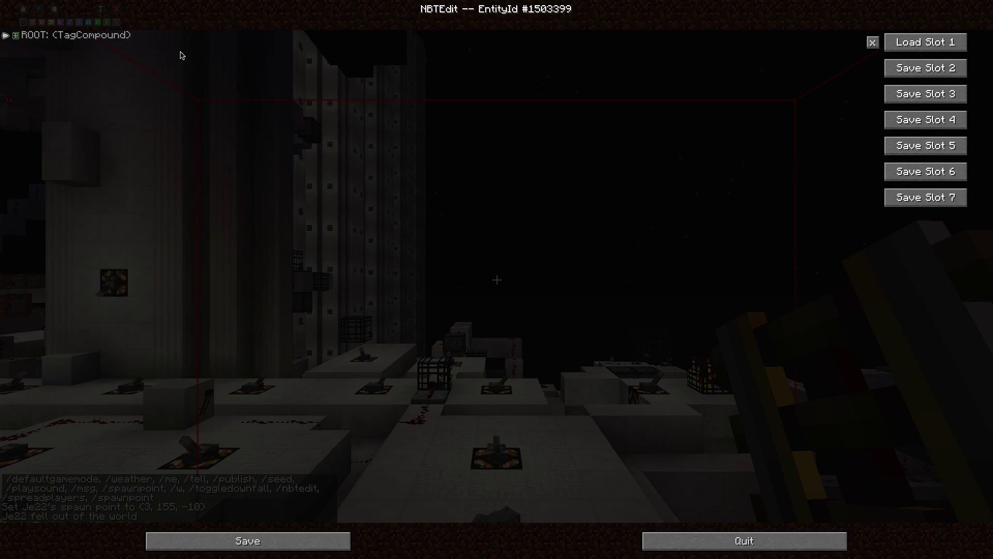
{"action": "double_click", "coordinate": [52, 36]}
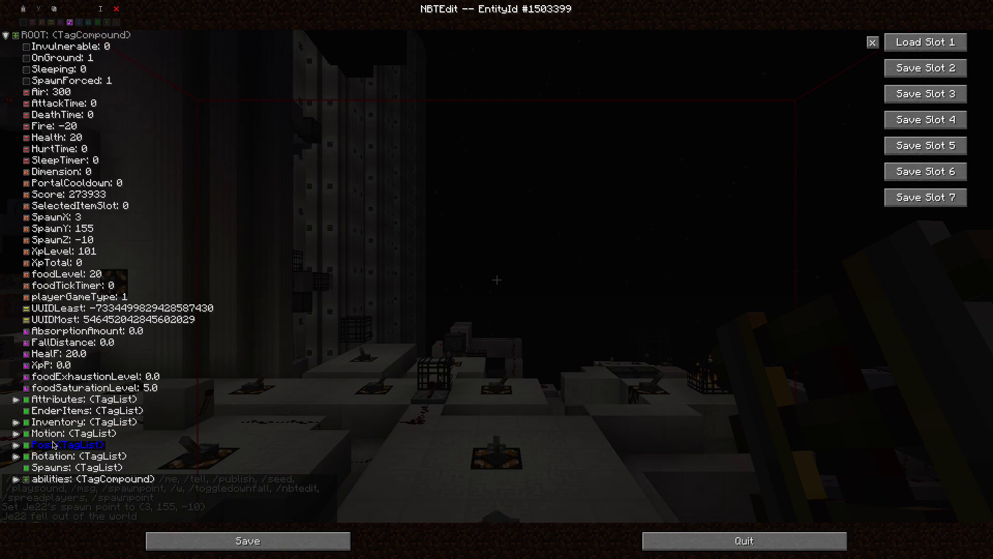
{"action": "double_click", "coordinate": [54, 446]}
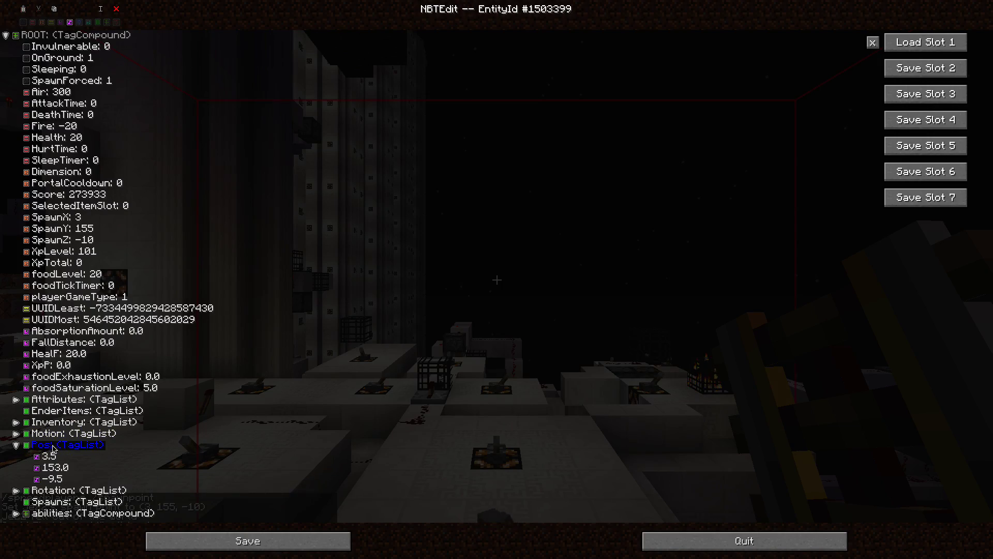
{"action": "left_click", "coordinate": [248, 540]}
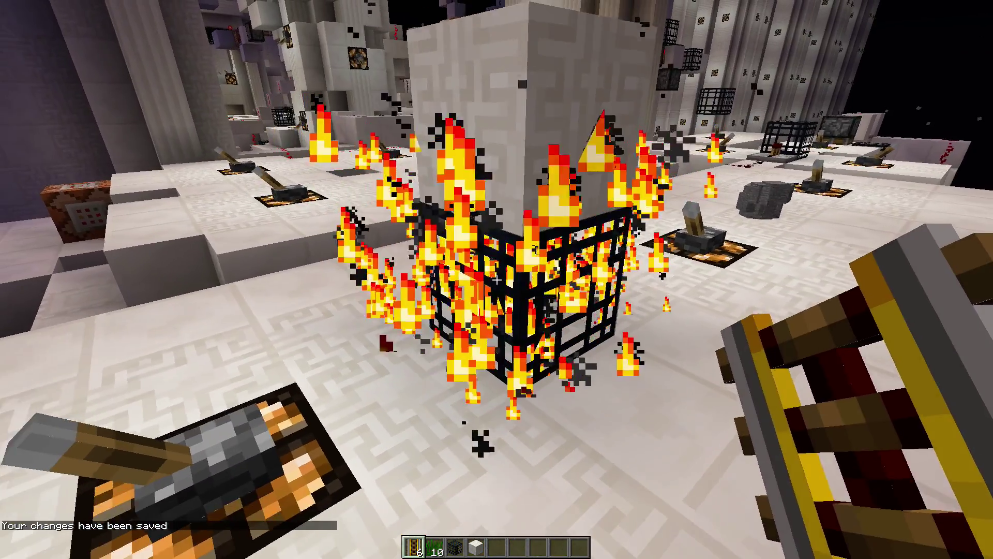
Put the player's copied Pos list into the spawner's SpawnData and save the NBT data
{"action": "key", "text": "slash"}
{"action": "type", "text": "n"}
{"action": "key", "text": "Tab"}
{"action": "key", "text": "Return"}
{"action": "double_click", "coordinate": [59, 38]}
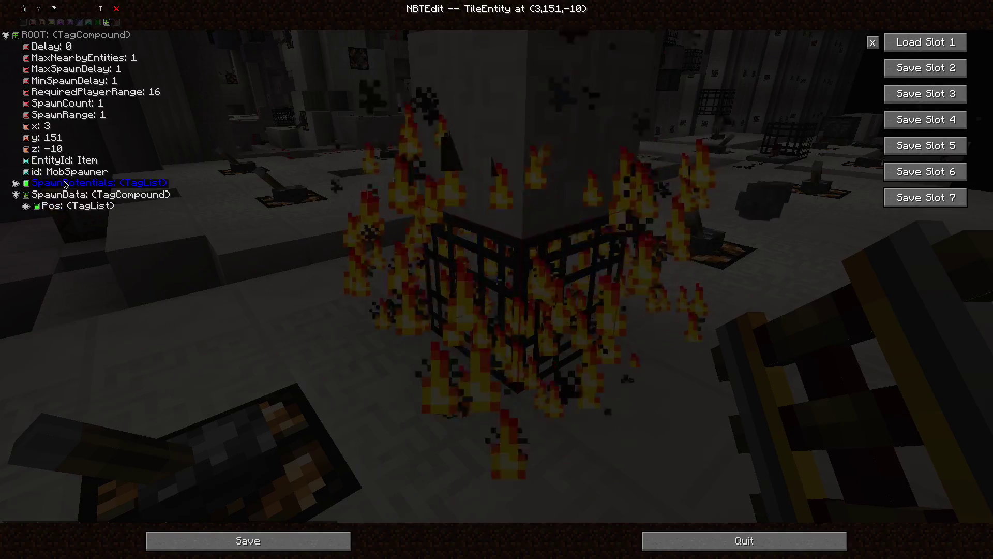
{"action": "left_click", "coordinate": [248, 540]}
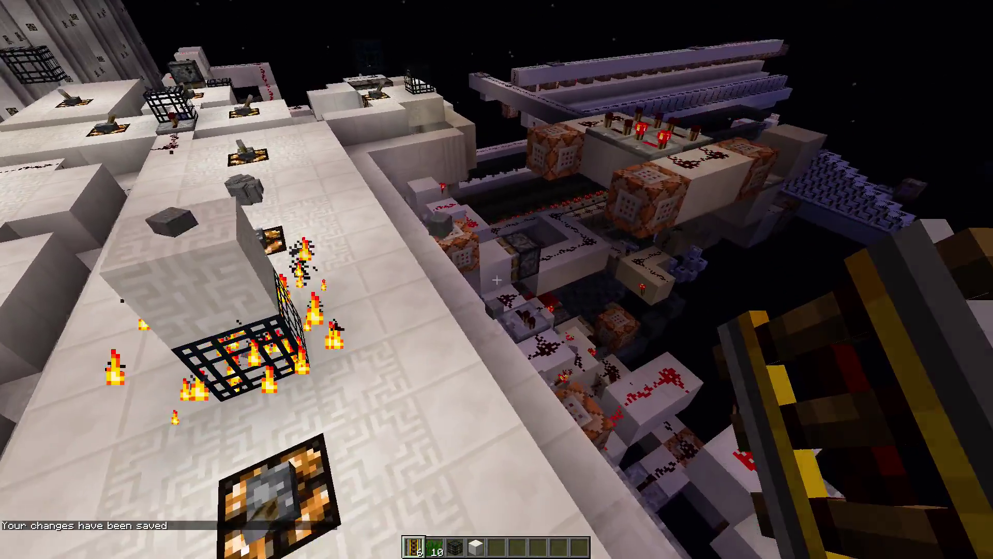
Set the second Pos value in the spawner's SpawnData to 153.3 and save the NBT data
{"action": "key", "text": "d"}
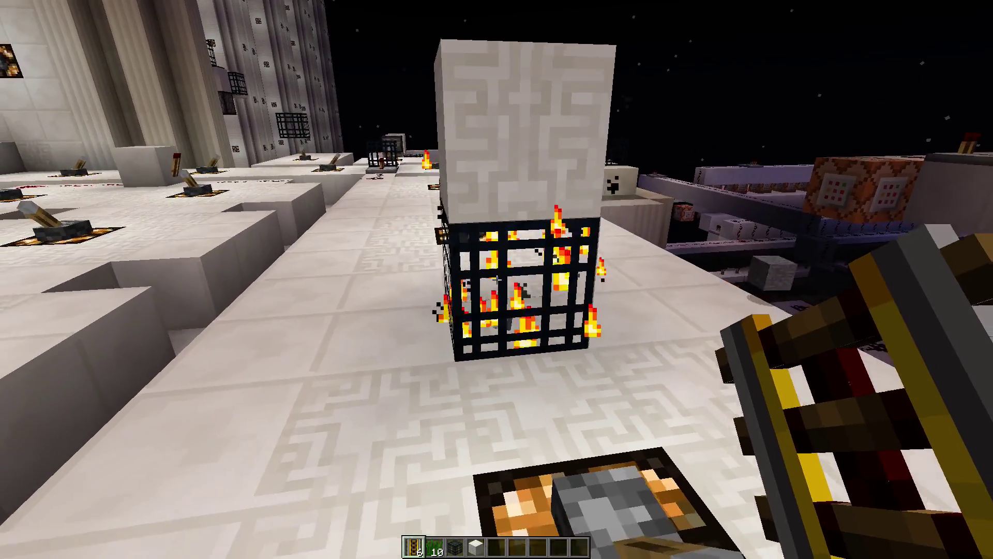
{"action": "key", "text": "slash"}
{"action": "key", "text": "Up"}
{"action": "key", "text": "Return"}
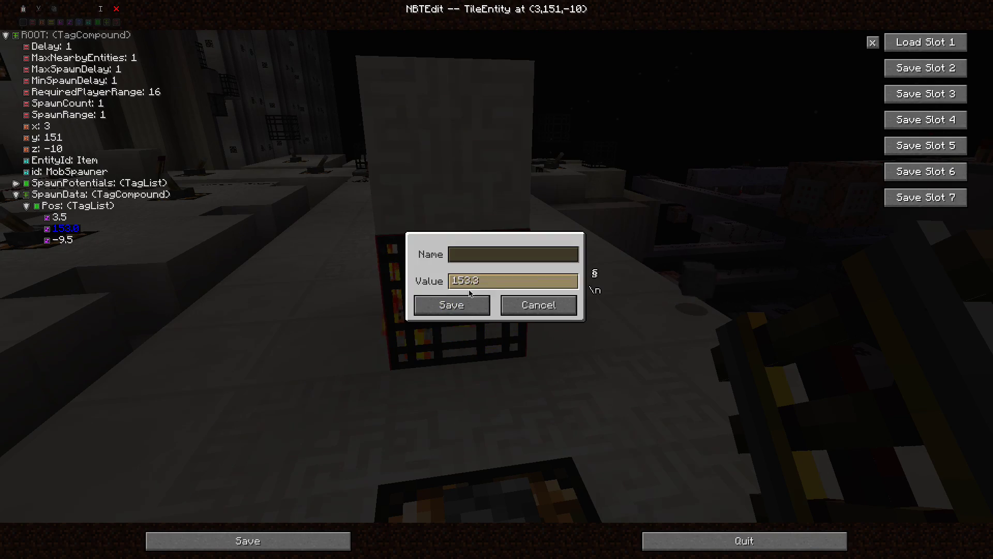
{"action": "left_click", "coordinate": [207, 540]}
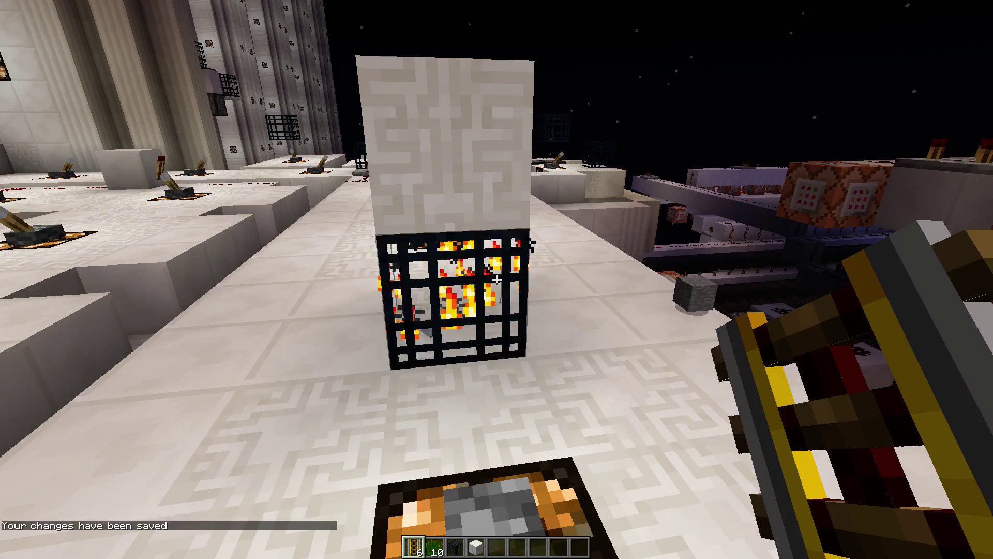
Move around the platform and examine where the stone appears relative to the quartz block
{"action": "key", "text": "w"}
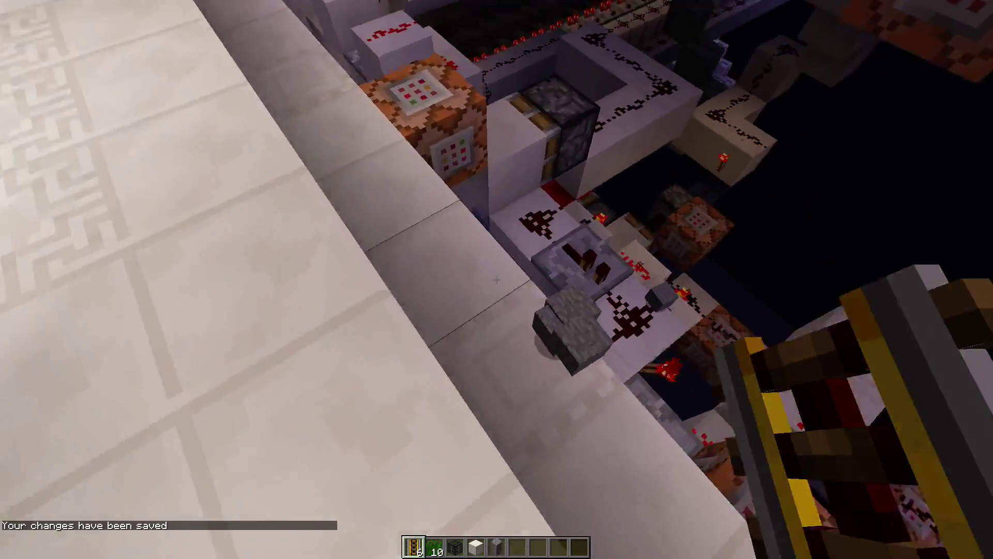
{"action": "key", "text": "space"}
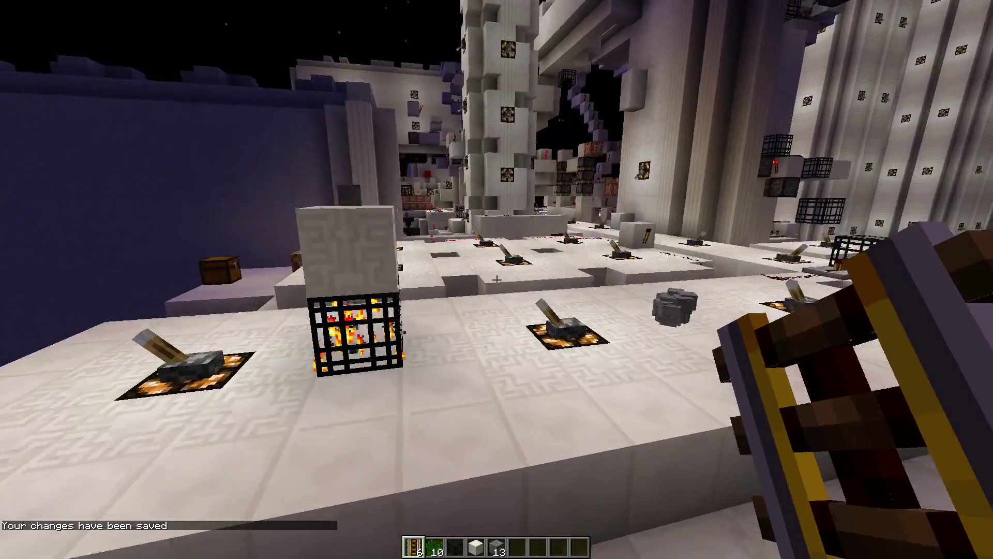
{"action": "key", "text": "w"}
{"action": "key", "text": "a"}
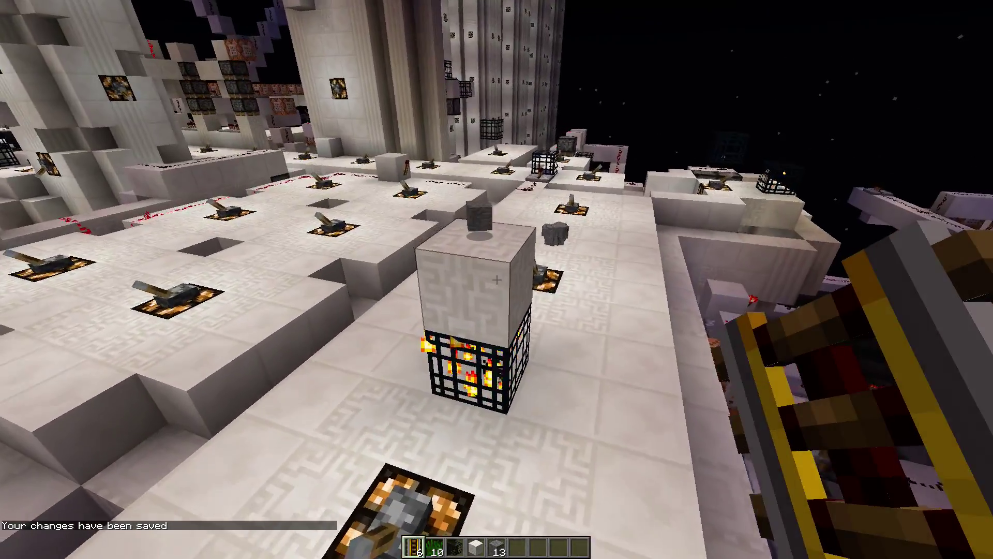
{"action": "key", "text": "a"}
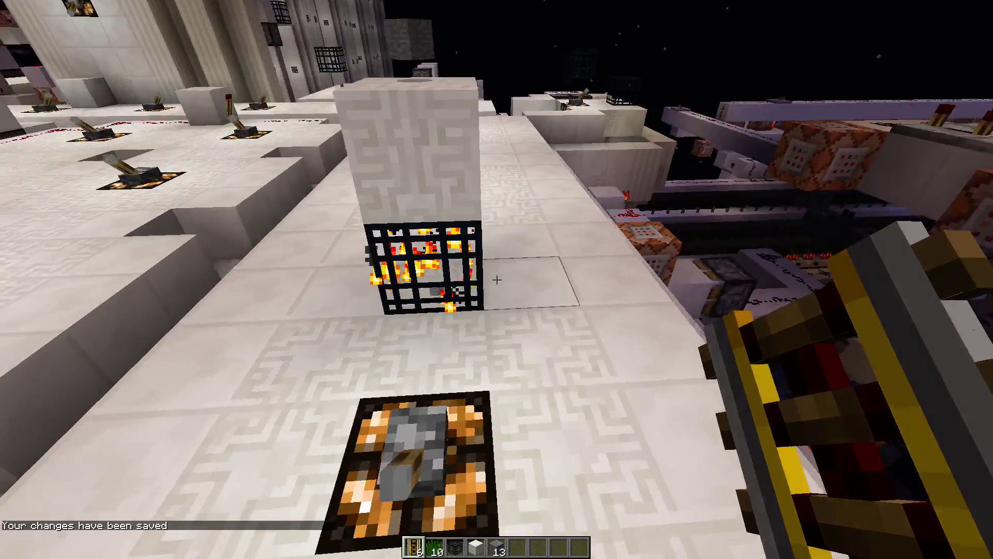
{"action": "key", "text": "w"}
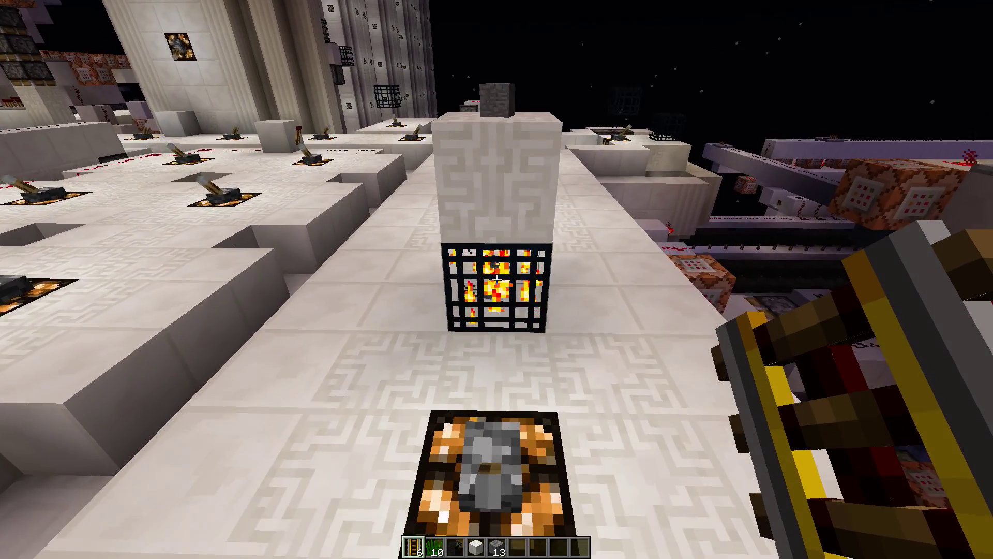
Review the spawner's spawn settings in its NBT data, including SpawnRange, and save
{"action": "key", "text": "t"}
{"action": "key", "text": "Escape"}
{"action": "key", "text": "n"}
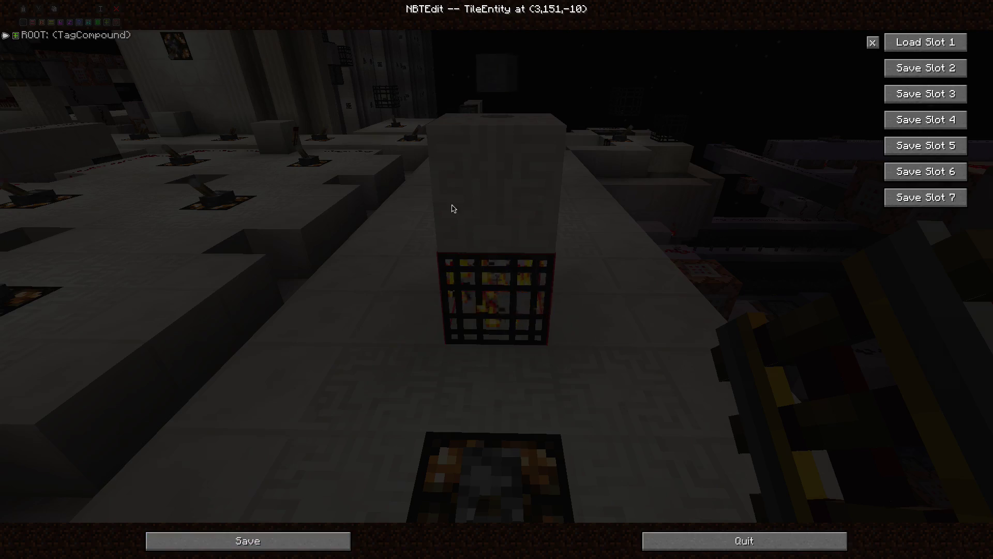
{"action": "double_click", "coordinate": [28, 38]}
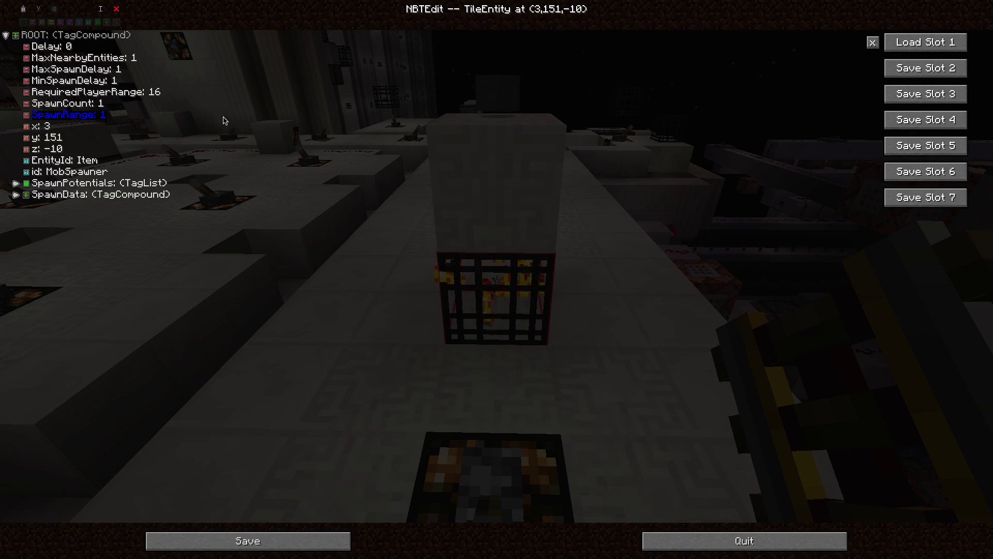
{"action": "left_click", "coordinate": [289, 541]}
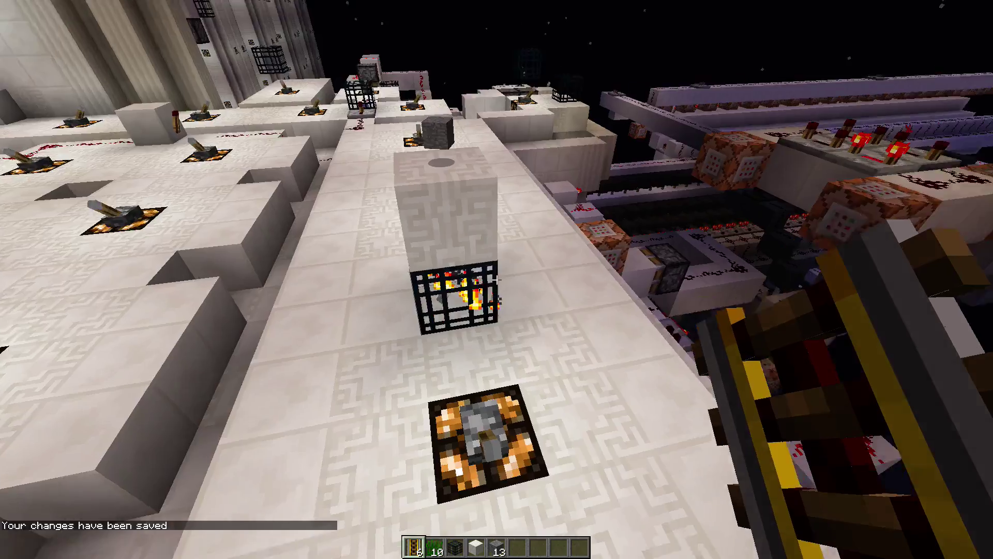
Enter a new MaxNearbyEntities value for the spawner and save its NBT data
{"action": "type", "text": "/nbtedit"}
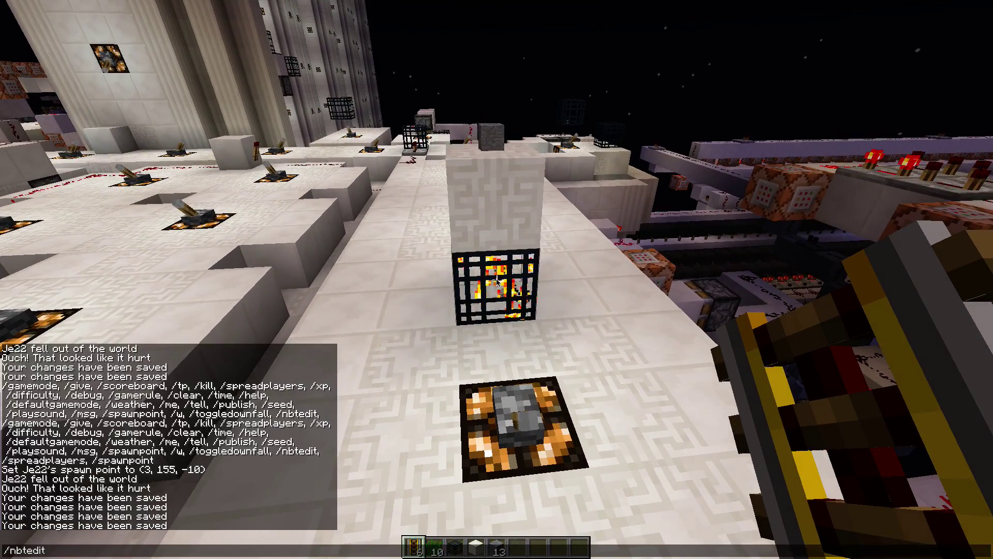
{"action": "key", "text": "Return"}
{"action": "double_click", "coordinate": [60, 35]}
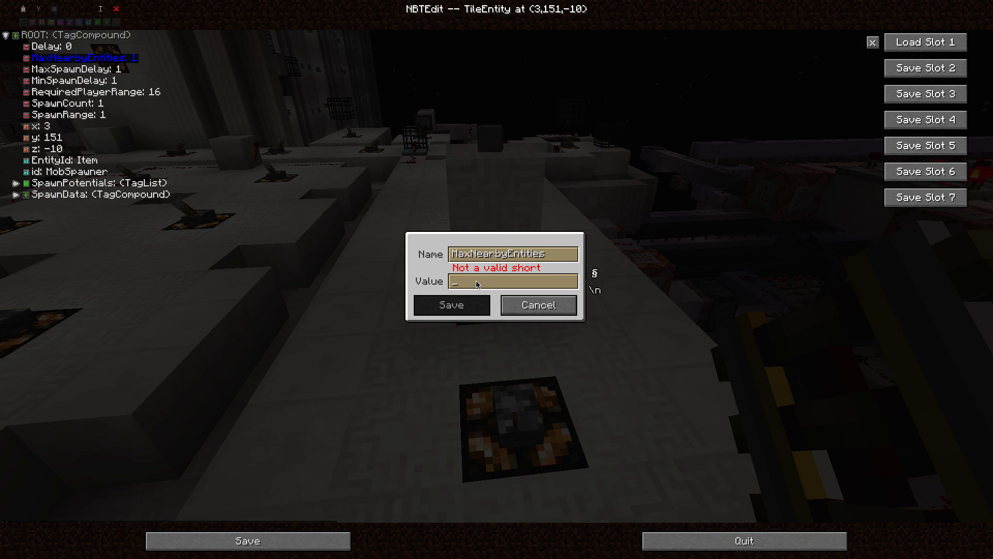
{"action": "left_click", "coordinate": [289, 533]}
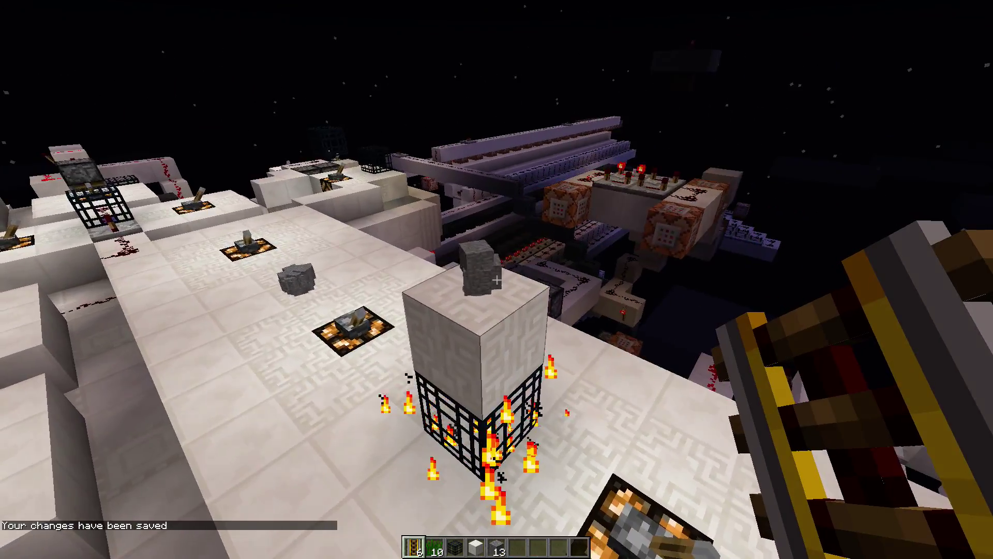
Select the stone in the hotbar, collect newly spawned pieces from the quartz block and drop one beside the spawner
{"action": "scroll", "coordinate": [496, 279], "scroll_direction": "down", "scroll_amount": 4}
{"action": "key", "text": "w"}
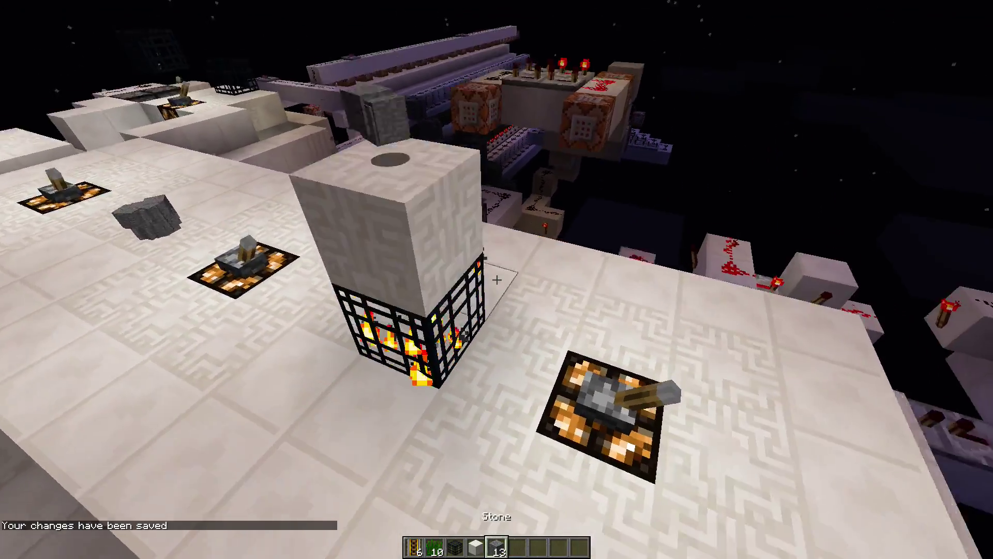
{"action": "key", "text": "s"}
{"action": "key", "text": "space"}
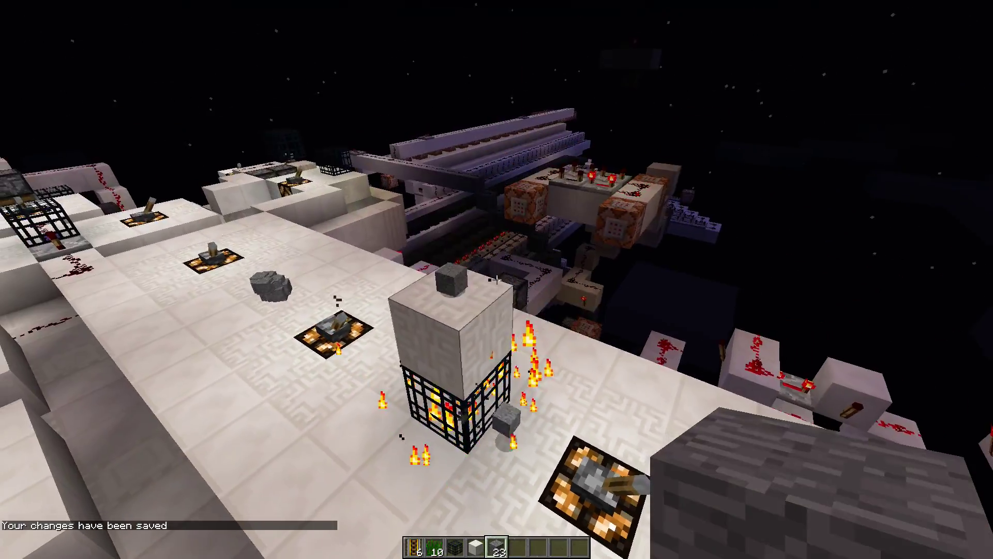
{"action": "key", "text": "w"}
{"action": "key", "text": "s"}
{"action": "key", "text": "space"}
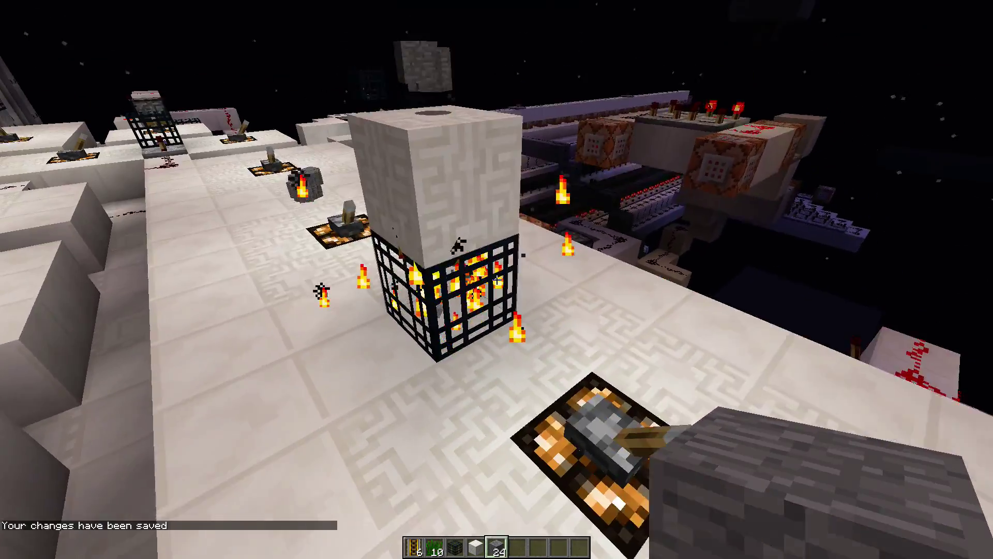
{"action": "right_click", "coordinate": [496, 279]}
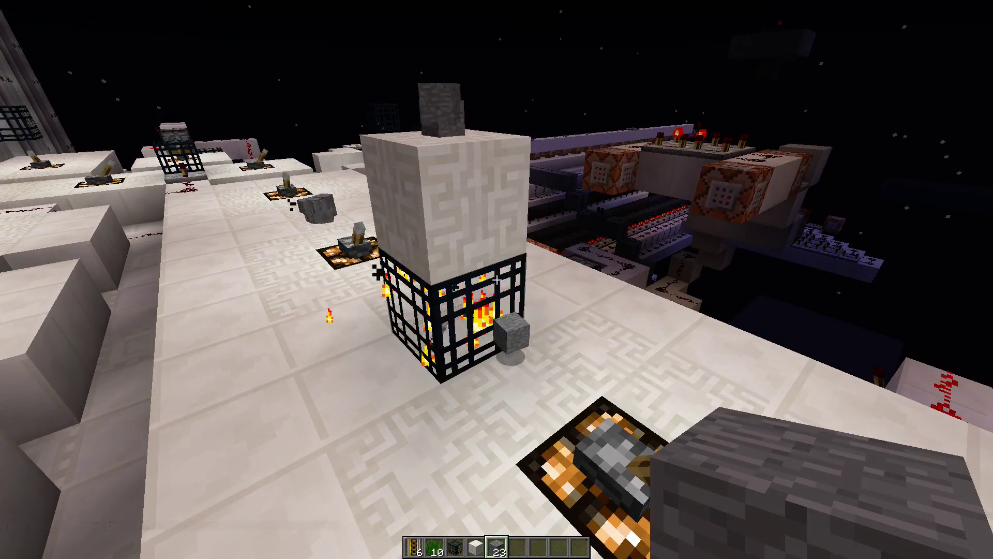
Fly onto the quartz block to gather full stacks of spawned stone and view the spawn point from above
{"action": "key", "text": "w"}
{"action": "key", "text": "a"}
{"action": "key", "text": "space"}
{"action": "key", "text": "w"}
{"action": "key", "text": "s"}
{"action": "key", "text": "space"}
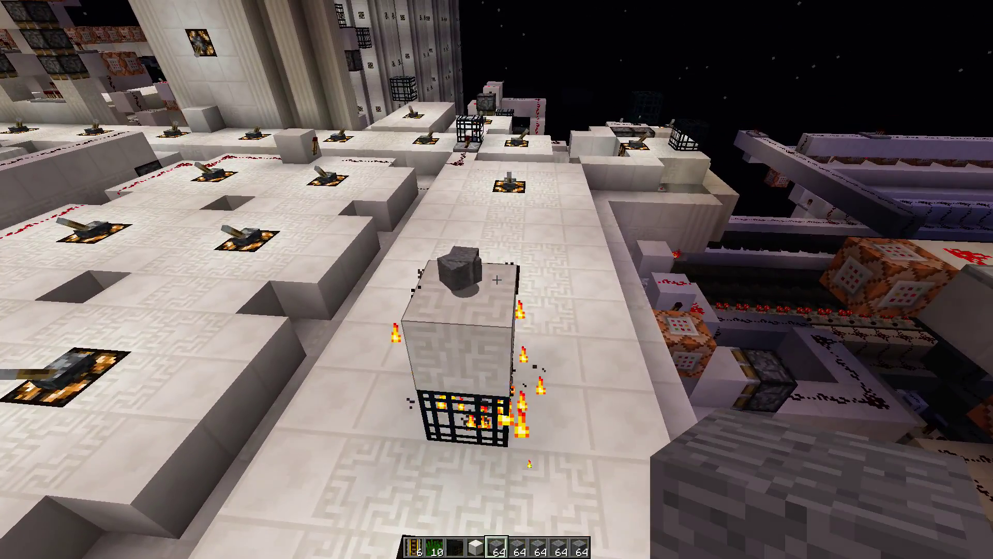
{"action": "key", "text": "w"}
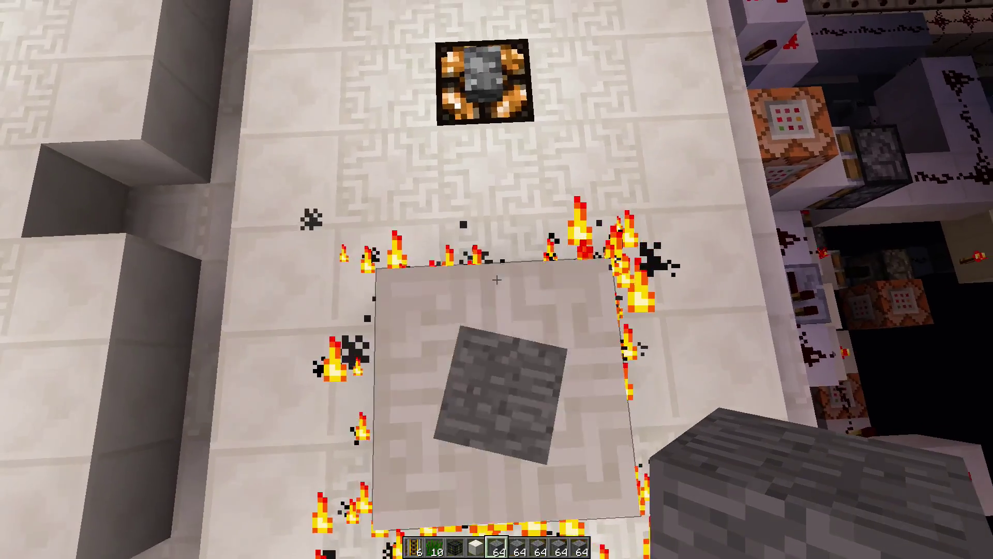
Destroy the collected stone, the quartz block and the spawner item in the inventory, keeping the rails and grass
{"action": "key", "text": "e"}
{"action": "left_click", "coordinate": [584, 354]}
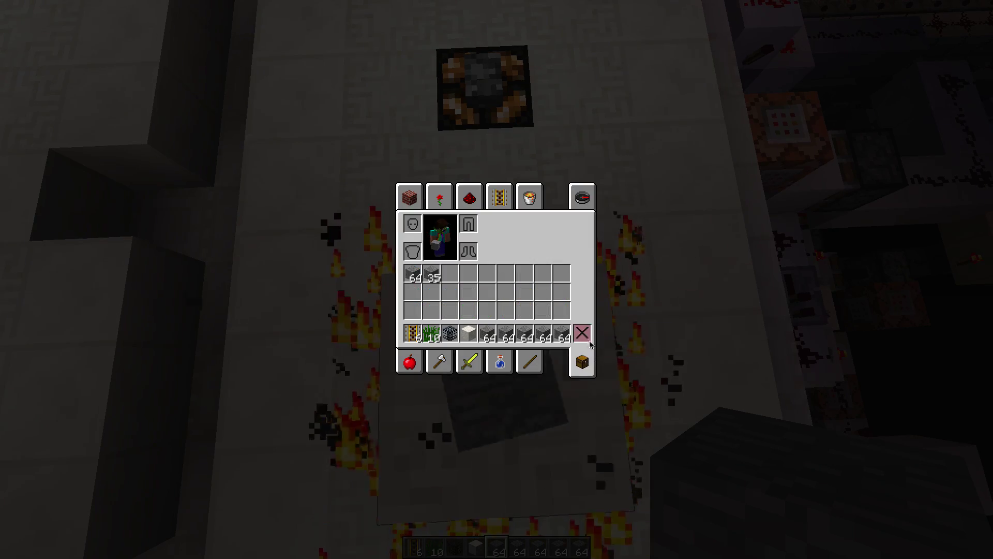
{"action": "key", "text": "e"}
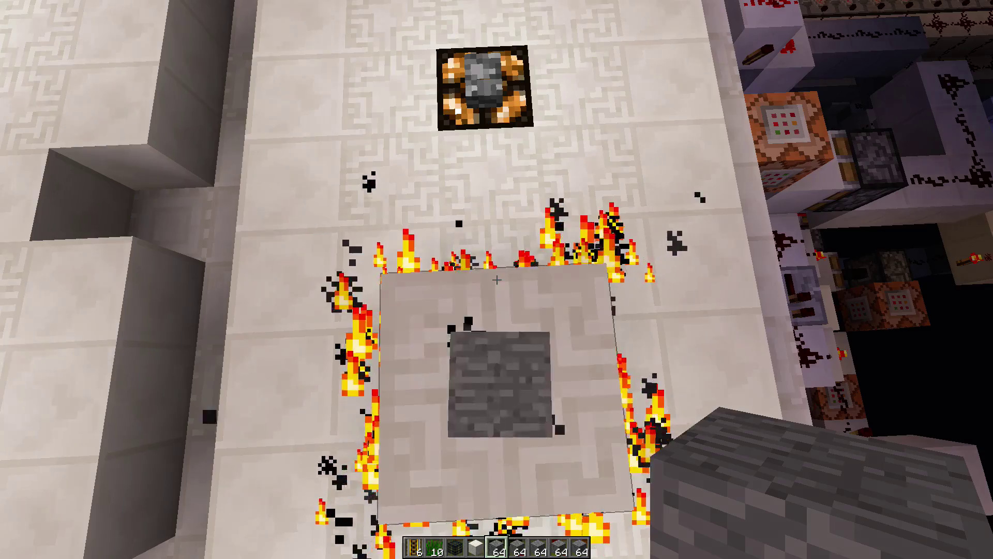
{"action": "key", "text": "space"}
{"action": "key", "text": "e"}
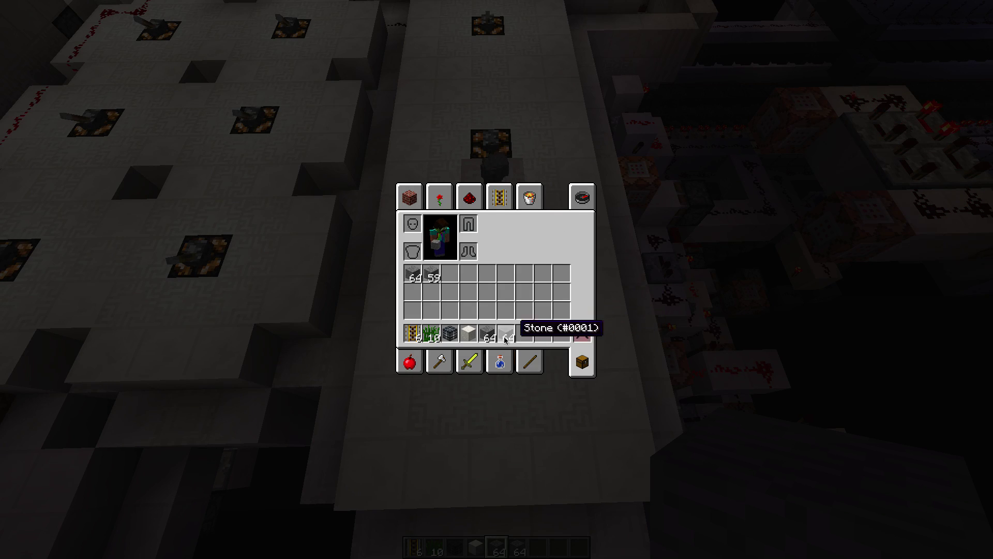
{"action": "left_click", "coordinate": [481, 335]}
{"action": "left_click", "coordinate": [581, 333]}
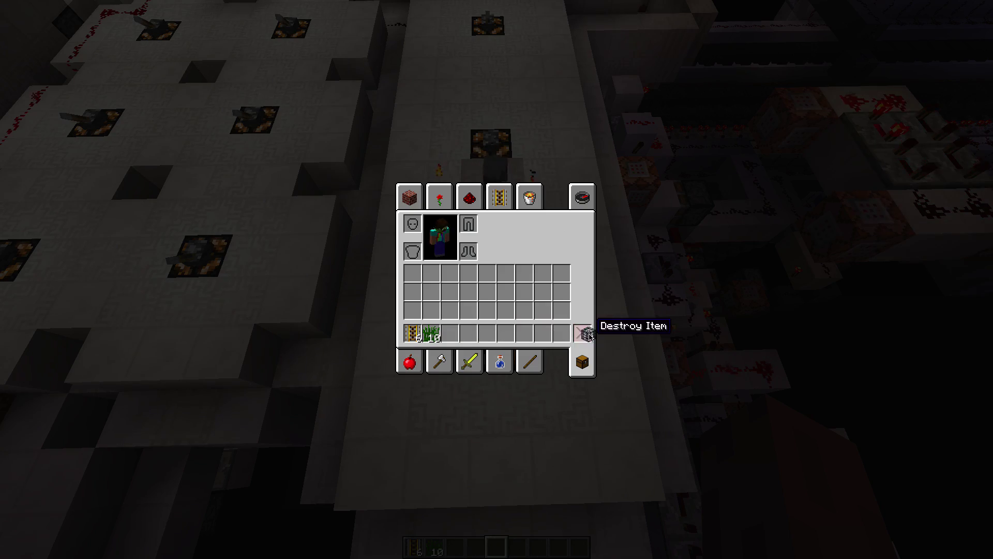
Destroy the item still held in the inventory and descend to the spawner on the lever platform
{"action": "left_click", "coordinate": [590, 336]}
{"action": "key", "text": "e"}
{"action": "key", "text": "shift"}
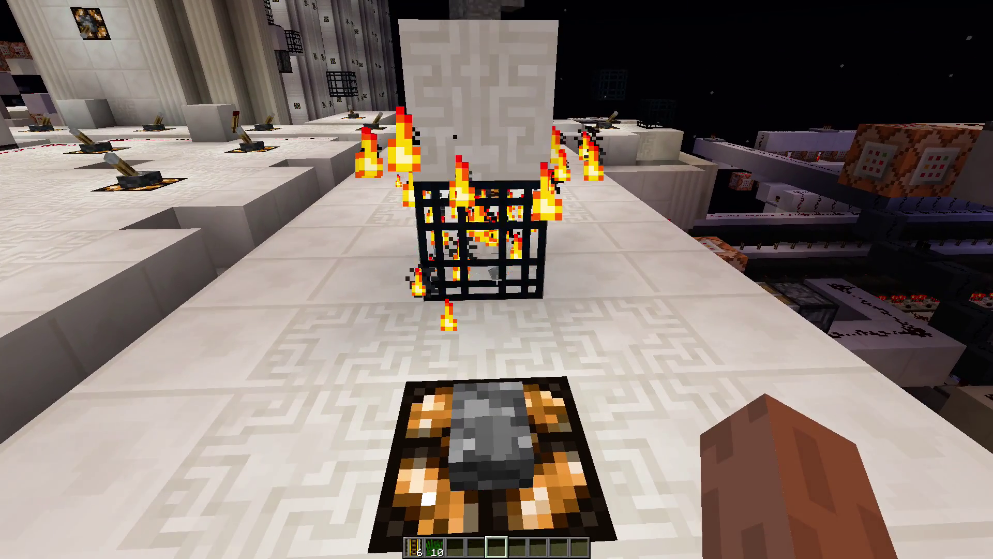
Reopen the spawner's NBT data with /nbtedit and set MinSpawnDelay to 20
{"action": "key", "text": "t"}
{"action": "key", "text": "Up"}
{"action": "key", "text": "Return"}
{"action": "left_click", "coordinate": [64, 35]}
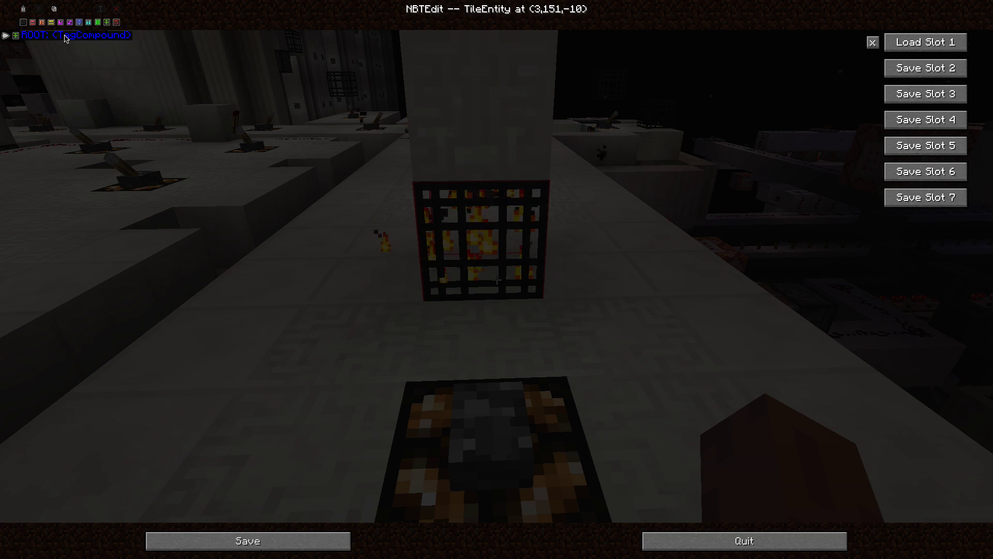
{"action": "left_click", "coordinate": [65, 36]}
{"action": "double_click", "coordinate": [95, 82]}
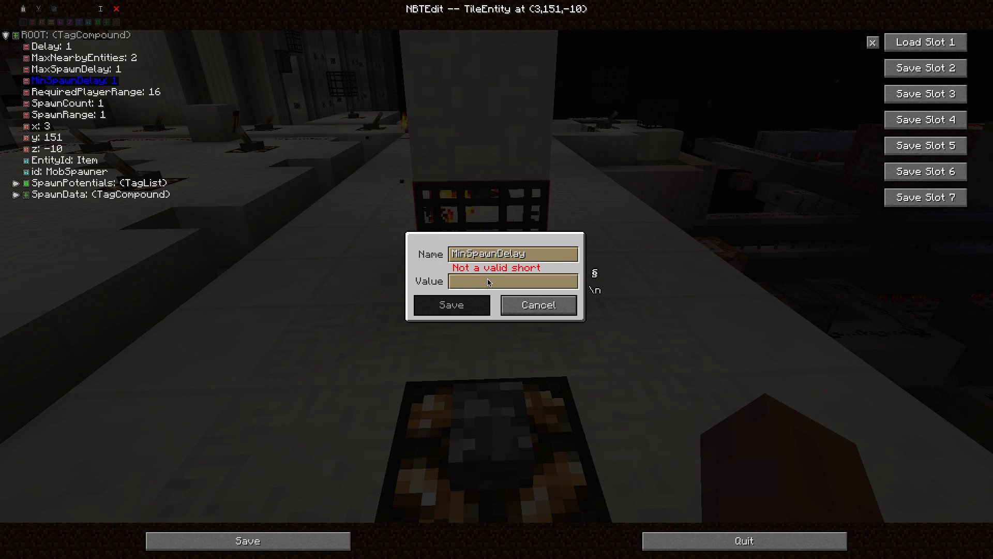
{"action": "type", "text": "2"}
{"action": "left_click", "coordinate": [459, 311]}
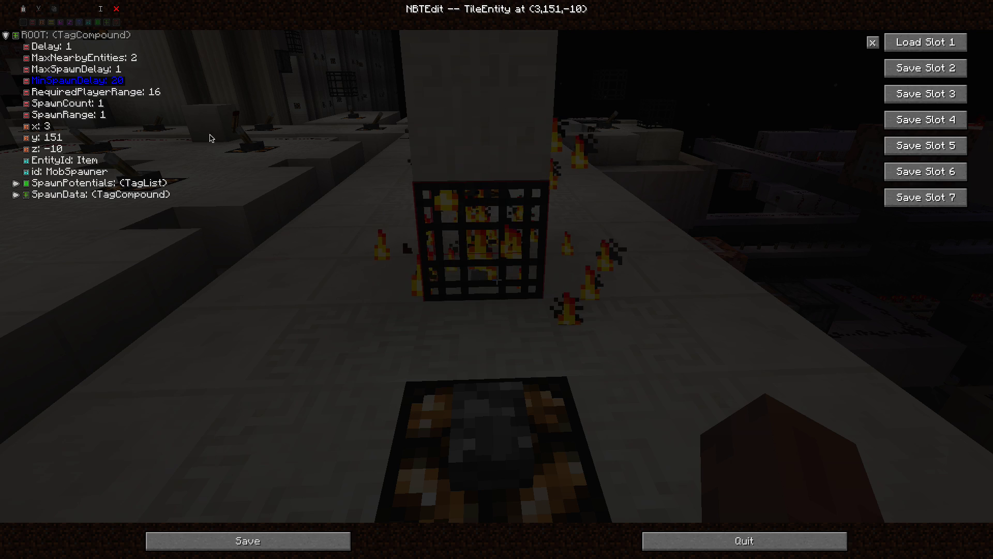
Set the spawner's MaxSpawnDelay to 40 and save its NBT data
{"action": "double_click", "coordinate": [109, 71]}
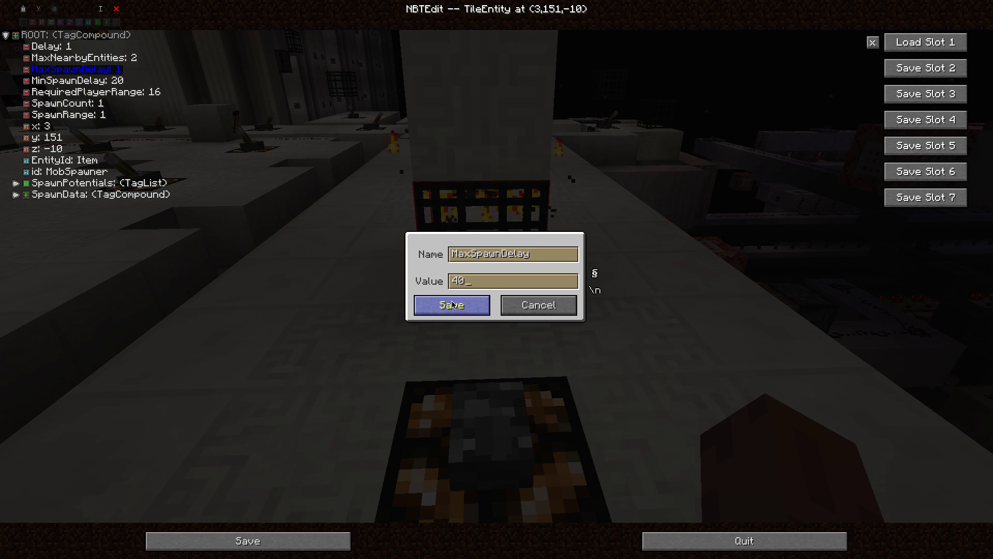
{"action": "left_click", "coordinate": [452, 305]}
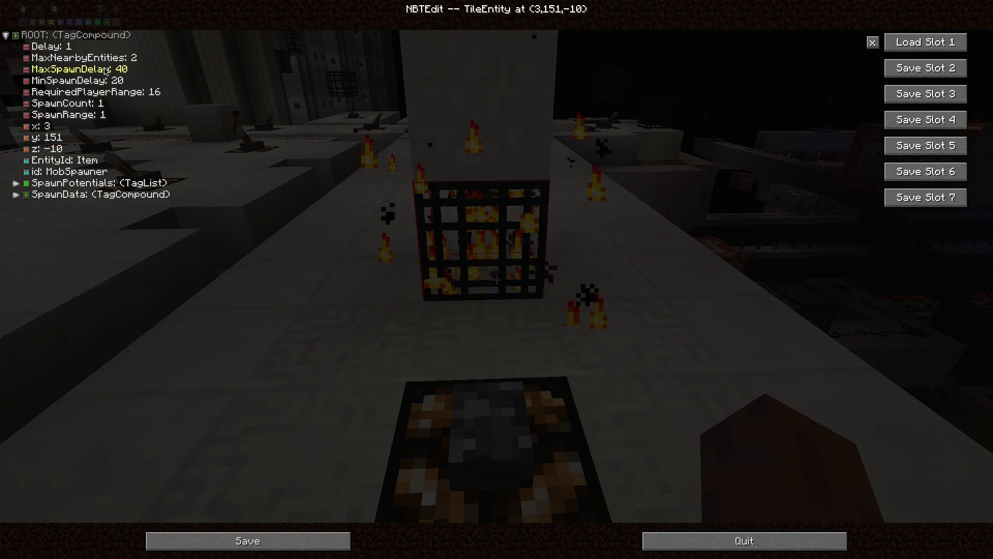
{"action": "left_click", "coordinate": [233, 538]}
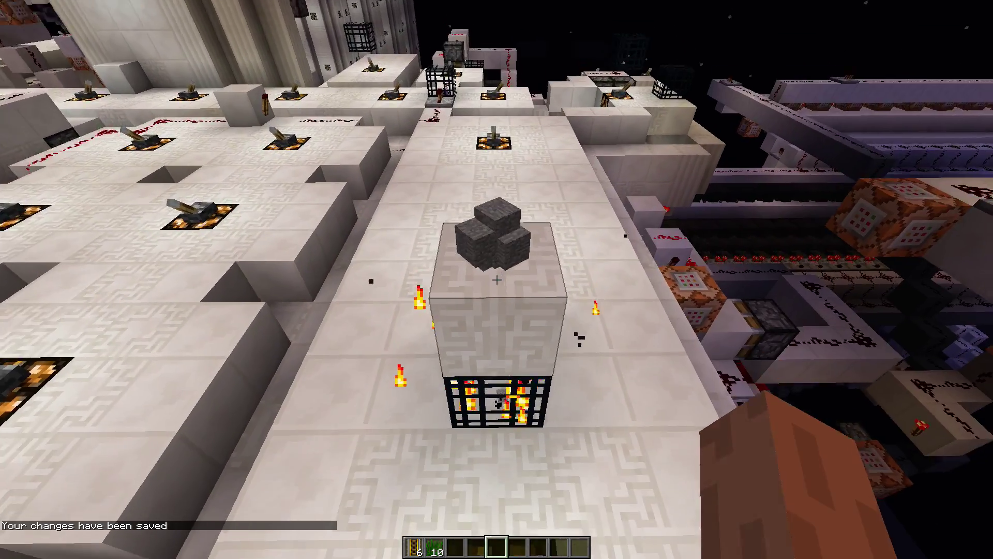
Collect the accumulated stone from the quartz block and destroy it in the inventory
{"action": "key", "text": "w"}
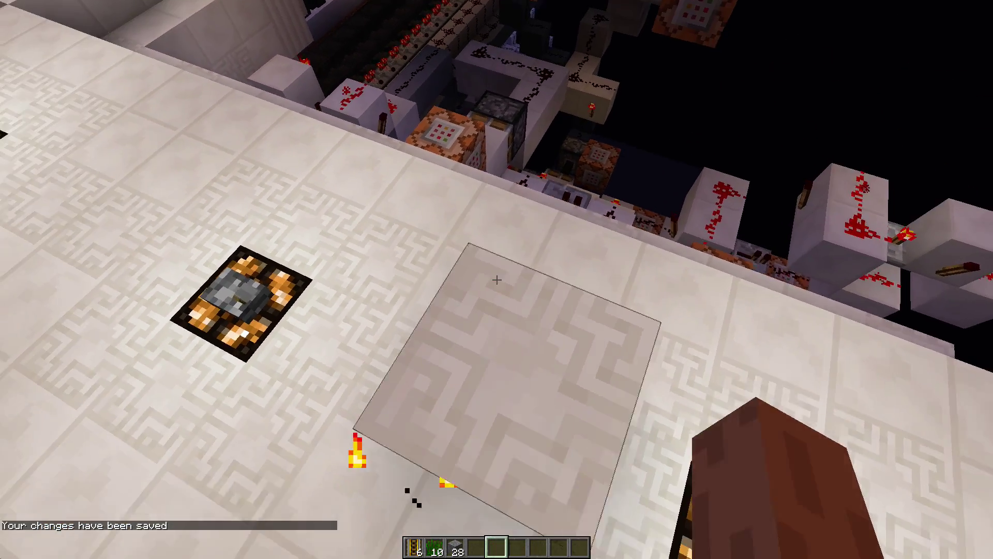
{"action": "key", "text": "s"}
{"action": "key", "text": "space"}
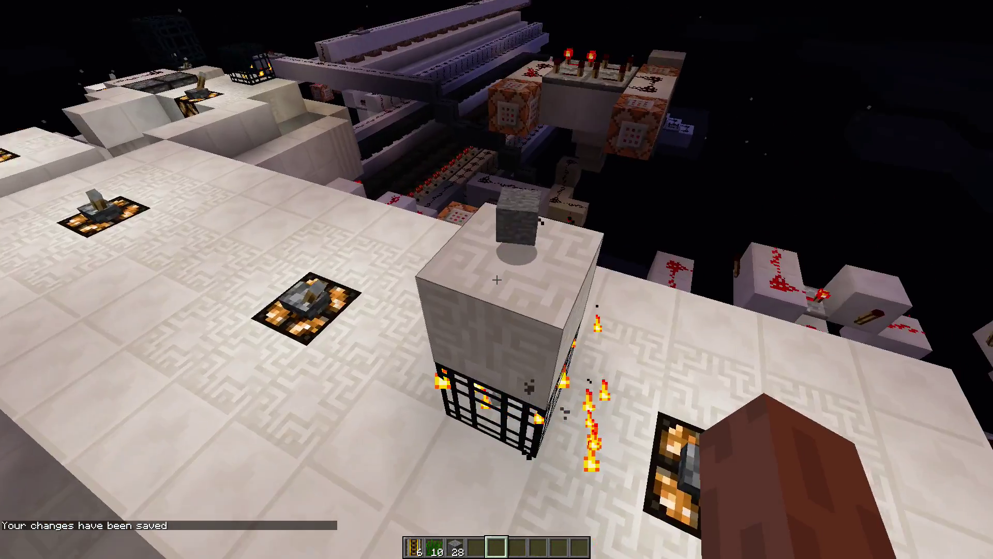
{"action": "key", "text": "e"}
{"action": "left_click", "coordinate": [581, 332]}
{"action": "key", "text": "e"}
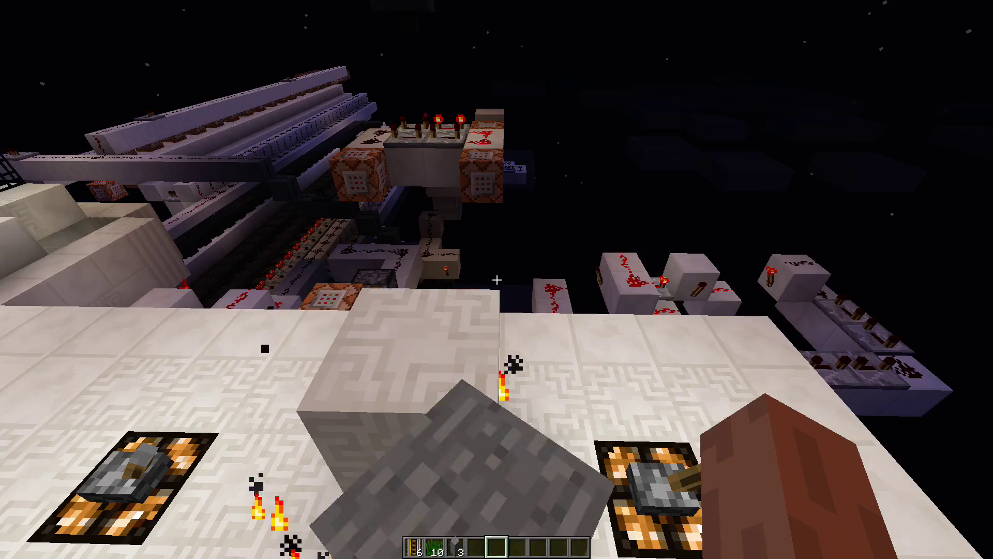
{"action": "key", "text": "e"}
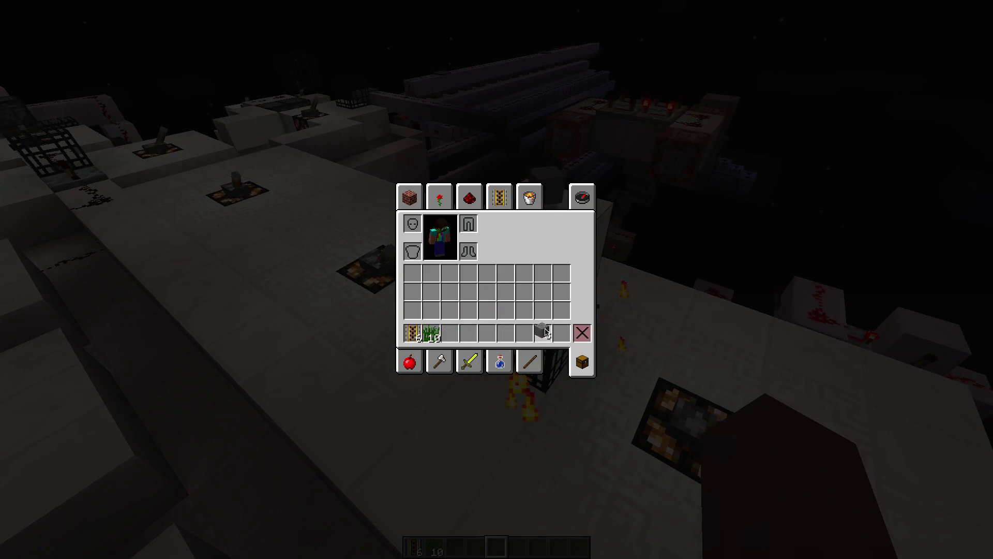
{"action": "key", "text": "e"}
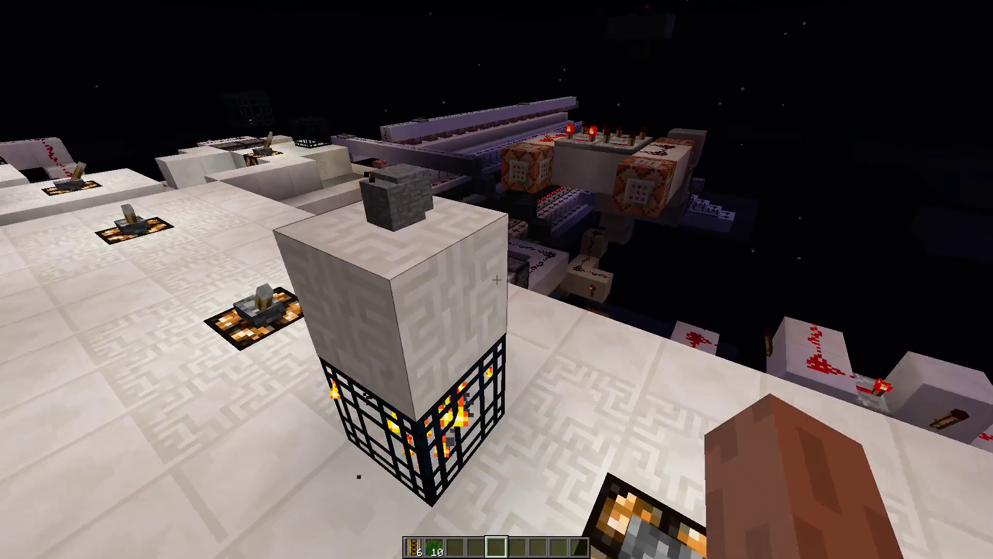
Fly around the quartz block to watch the stone spawn from several angles and check the remaining inventory items
{"action": "key", "text": "space"}
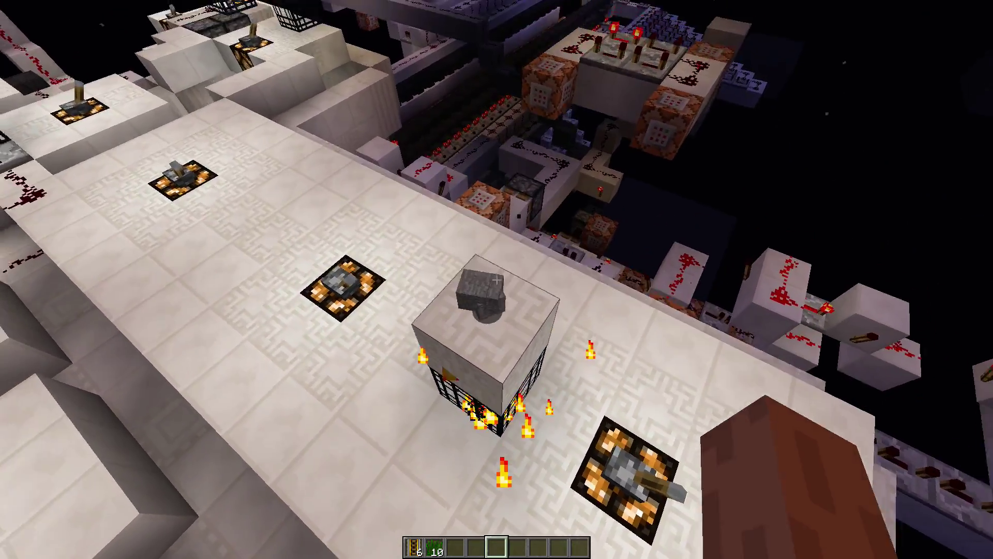
{"action": "key", "text": "shift"}
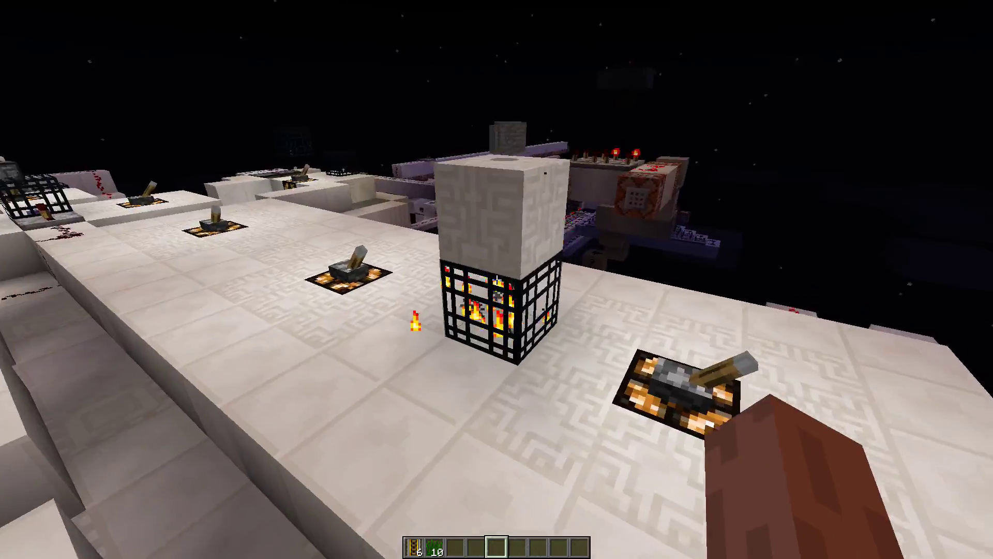
{"action": "key", "text": "space"}
{"action": "key", "text": "a"}
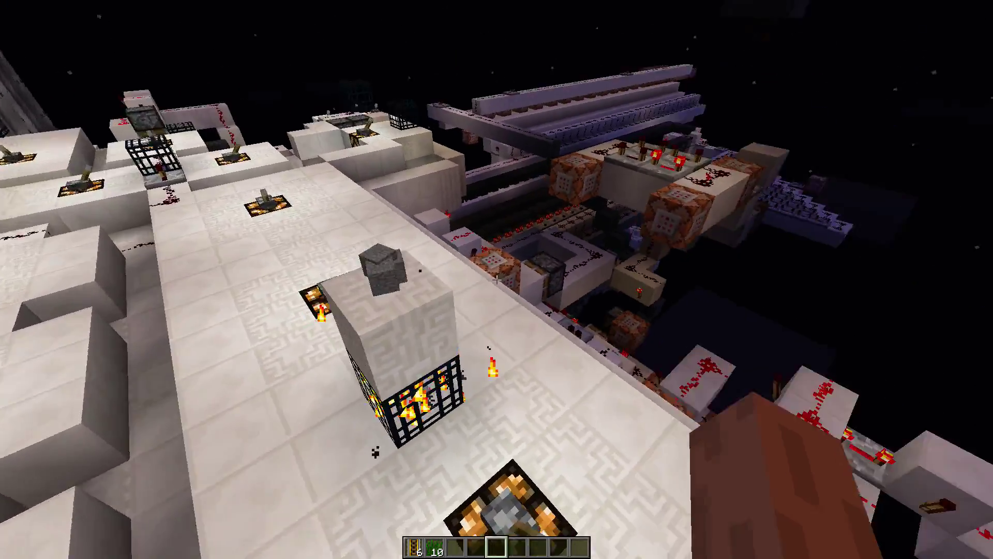
{"action": "key", "text": "d"}
{"action": "key", "text": "shift"}
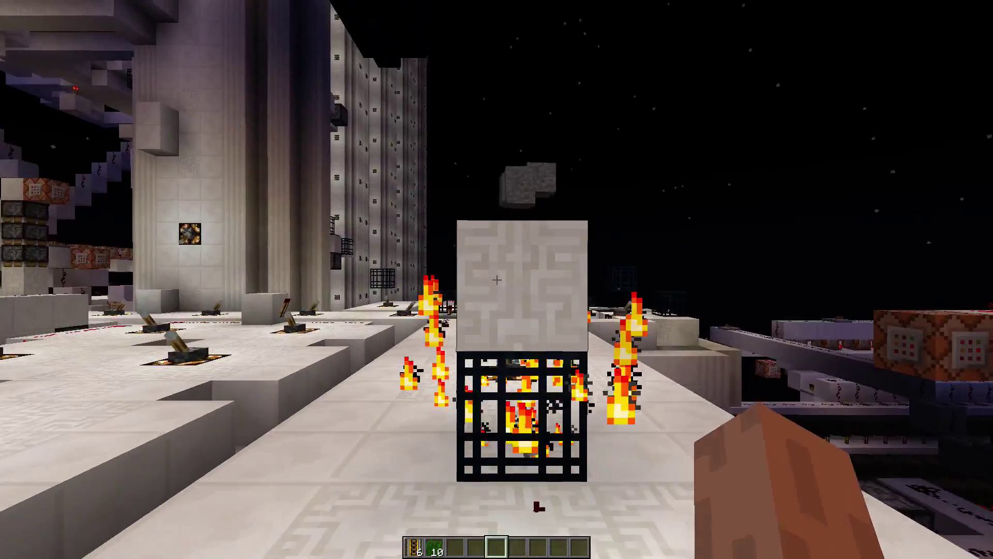
{"action": "key", "text": "a"}
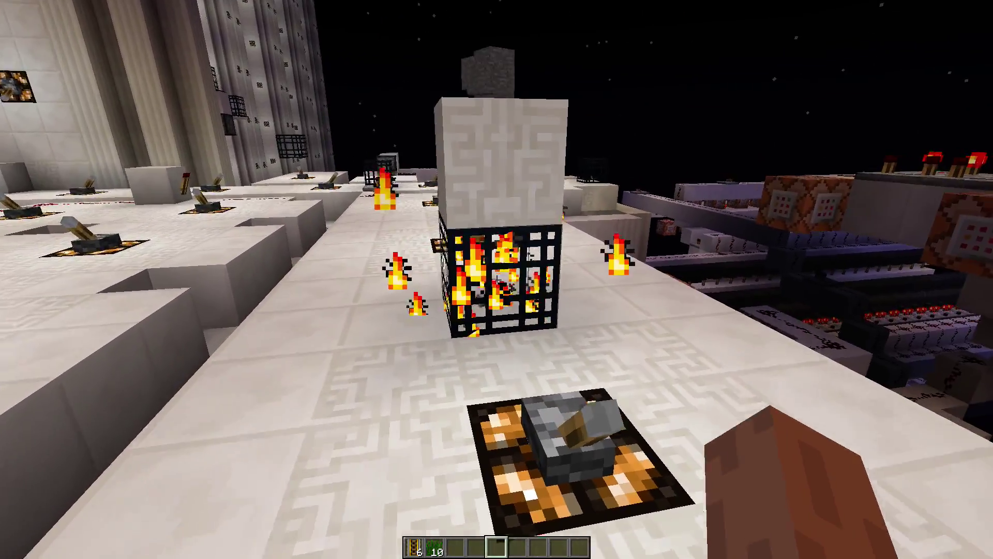
{"action": "key", "text": "e"}
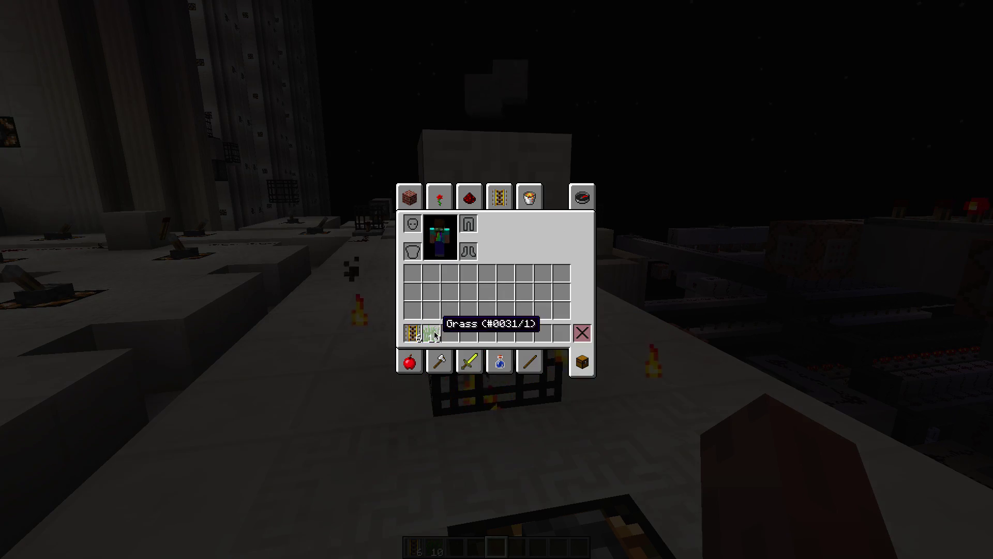
{"action": "key", "text": "e"}
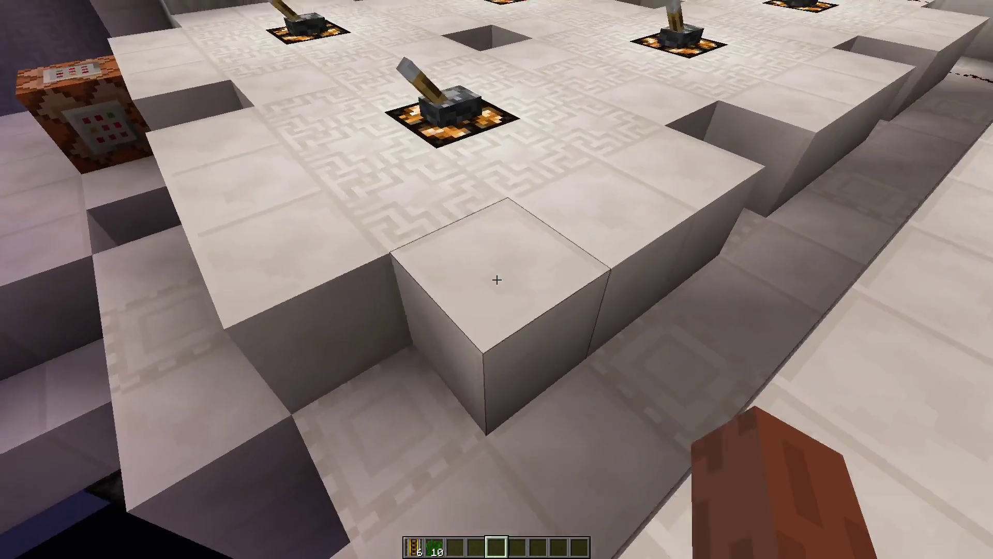
Enter the room beneath the lever platform and collect the dyes spawned there
{"action": "left_click", "coordinate": [497, 279]}
{"action": "key", "text": "w"}
{"action": "key", "text": "s"}
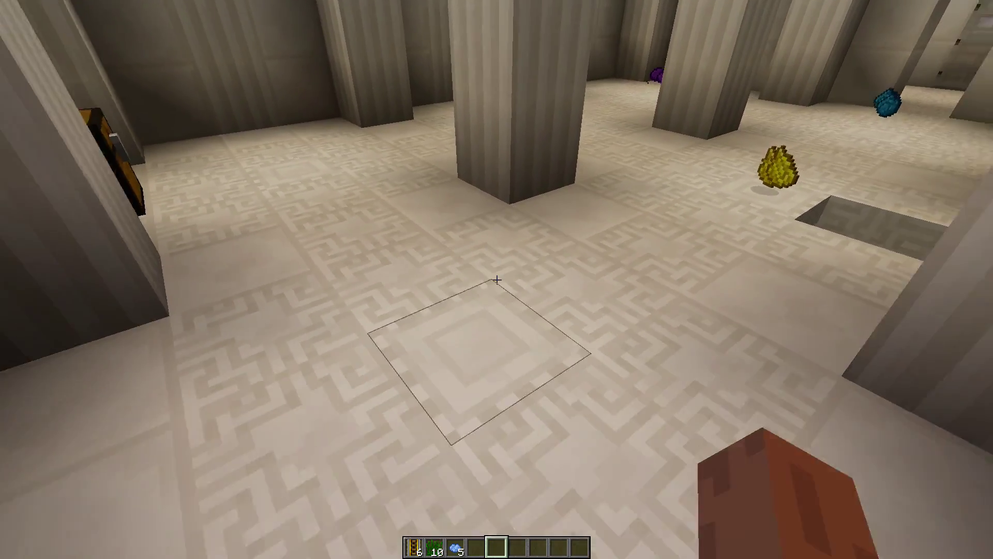
{"action": "key", "text": "e"}
{"action": "key", "text": "e"}
{"action": "key", "text": "w"}
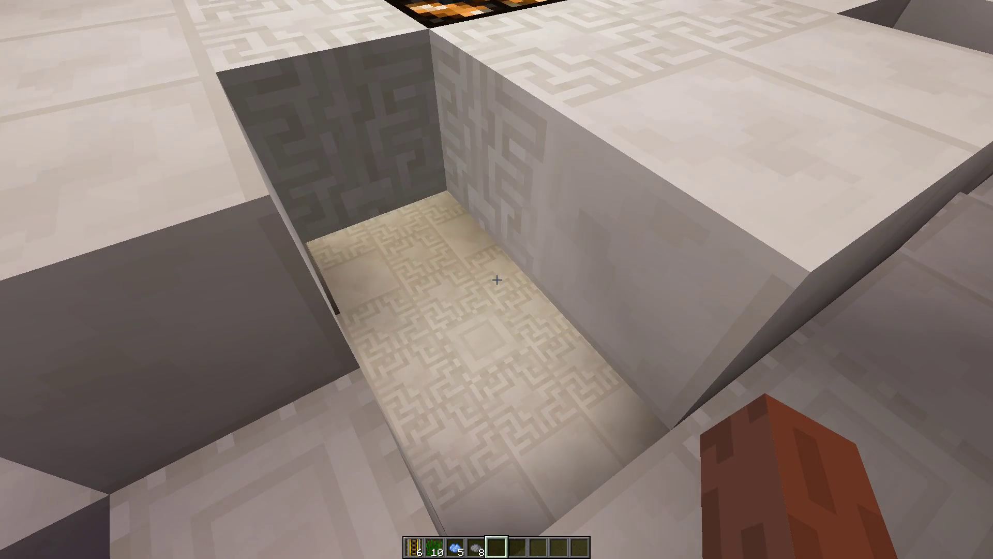
Leave the room below the platform, drop one gray dye and destroy the other collected dyes in the inventory
{"action": "key", "text": "a"}
{"action": "key", "text": "w"}
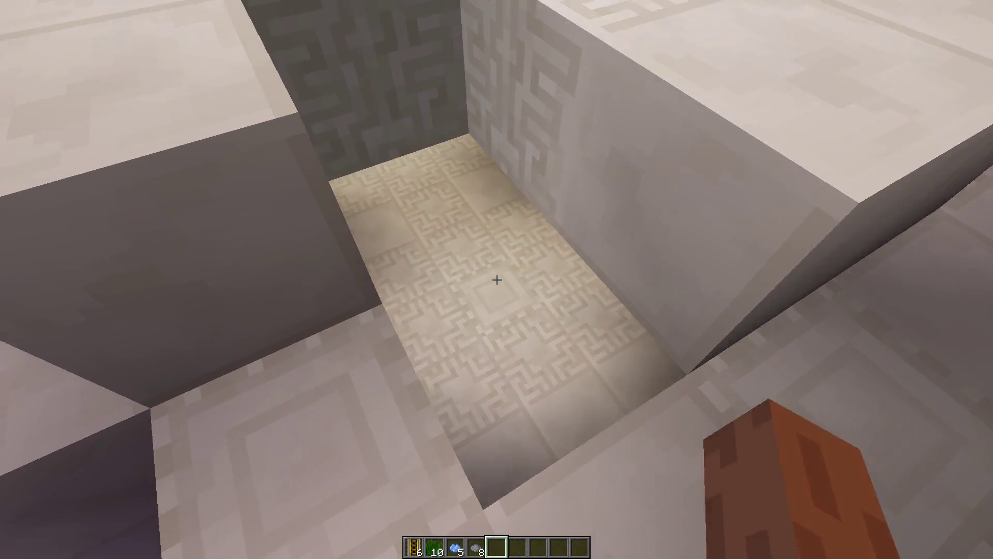
{"action": "key", "text": "s"}
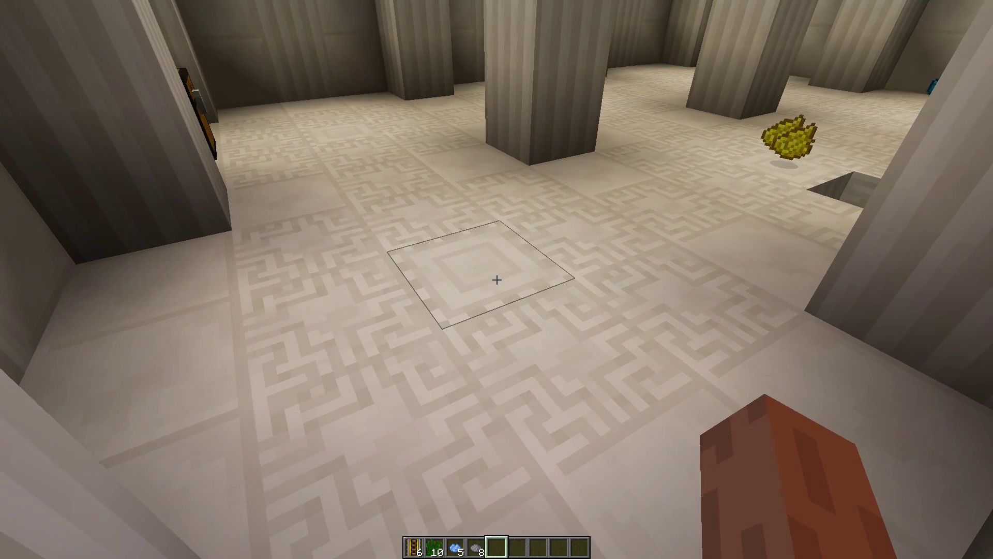
{"action": "key", "text": "space"}
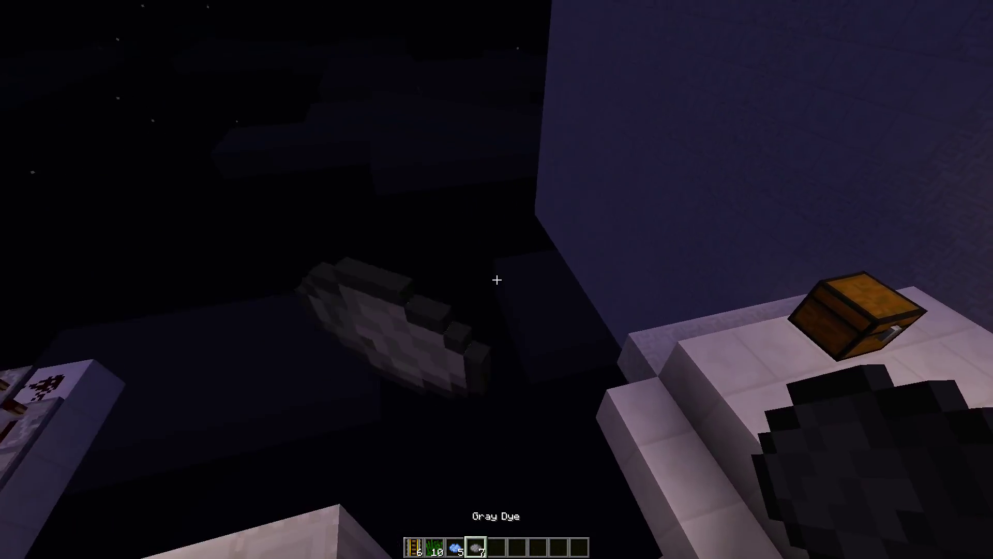
{"action": "key", "text": "e"}
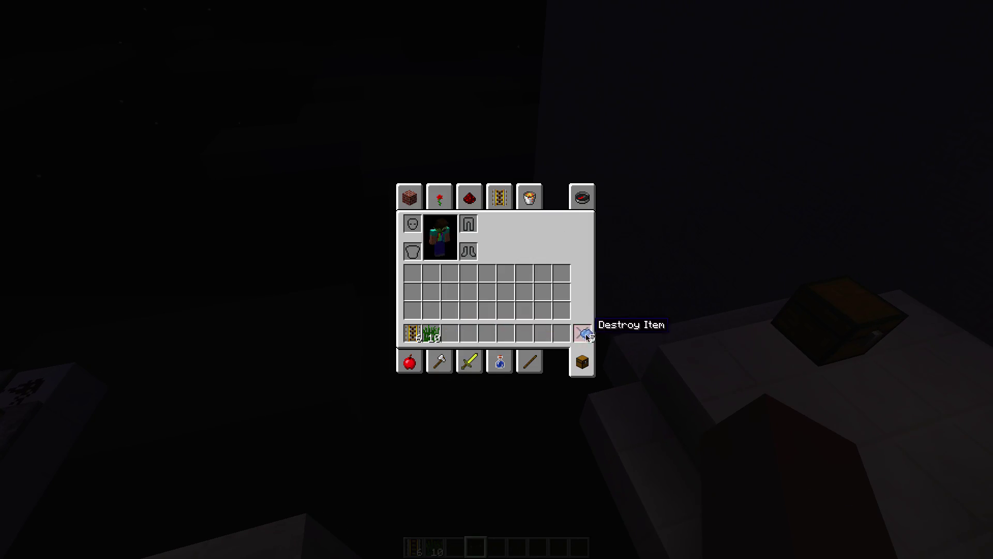
{"action": "key", "text": "e"}
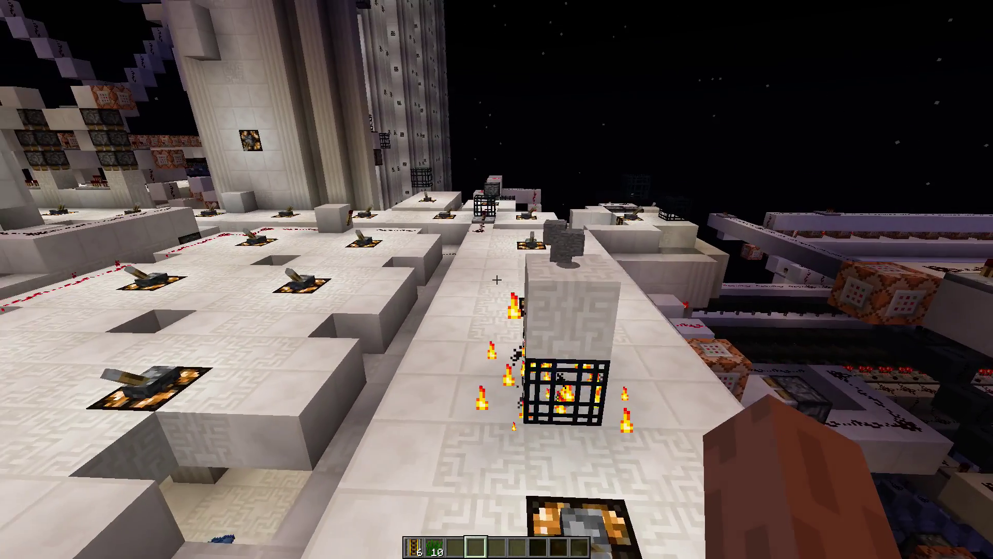
Examine the powered rails in the inventory for their item ID
{"action": "key", "text": "e"}
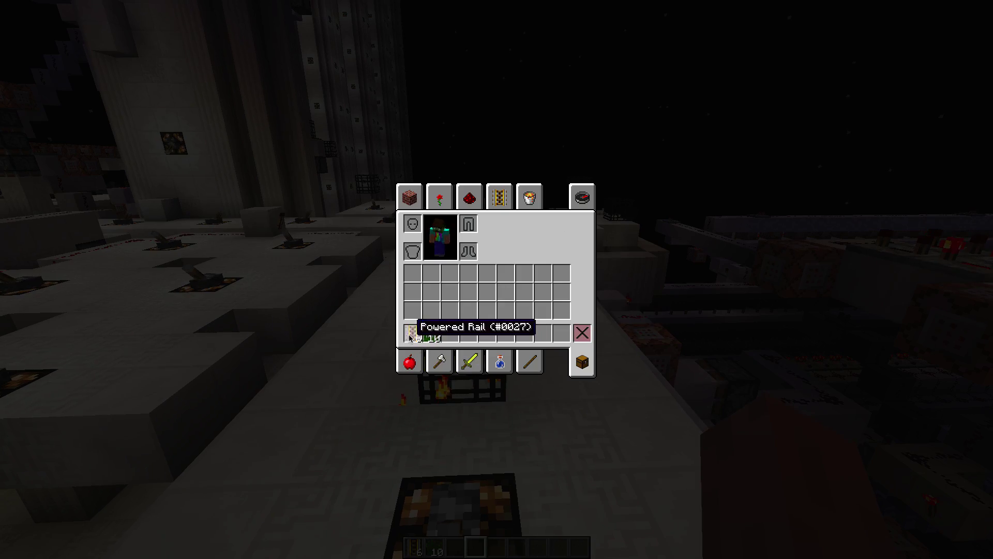
{"action": "type", "text": "e/ne"}
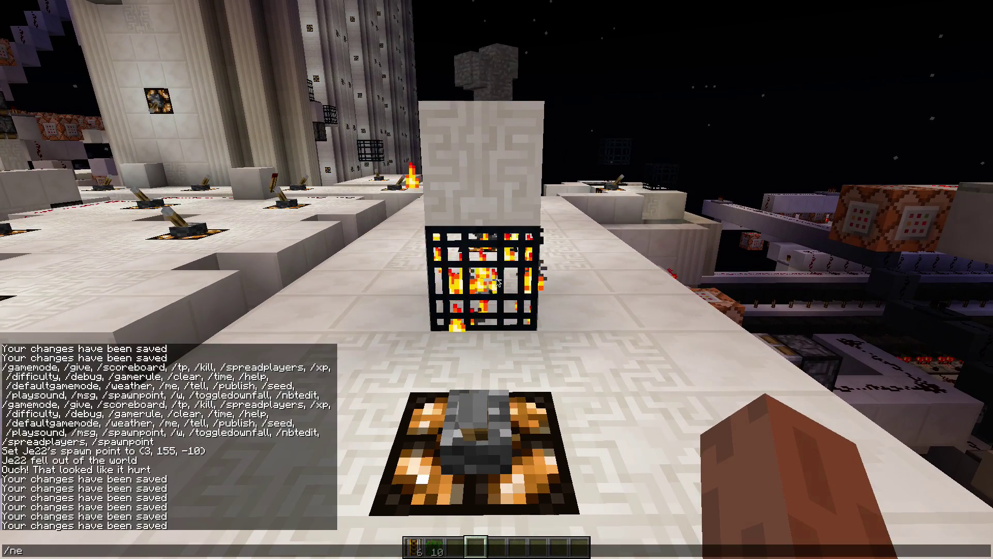
{"action": "key", "text": "Escape"}
{"action": "type", "text": "ee"}
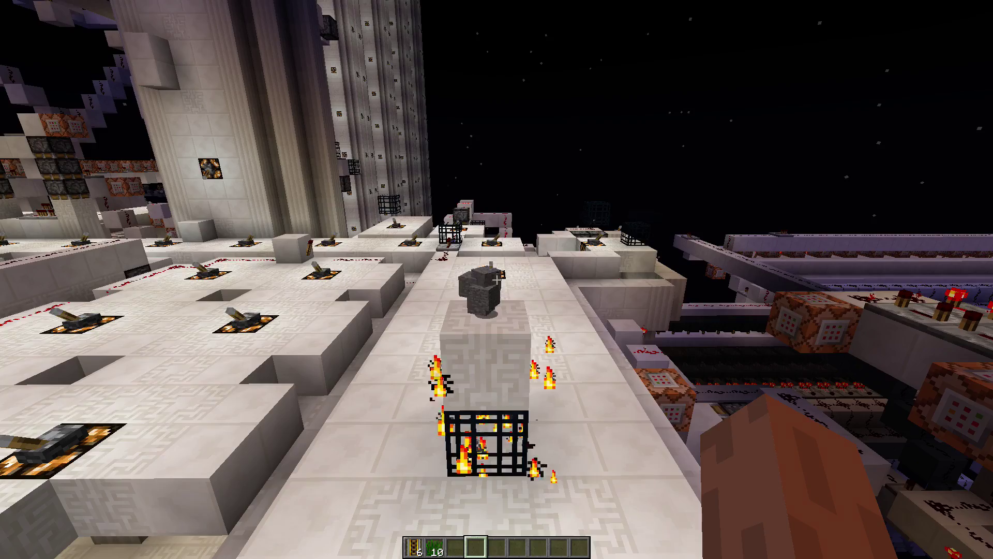
Open the player's own NBT data with /nbtedit me, examine both item compounds in the Inventory list and save
{"action": "type", "text": "/nbtedit me"}
{"action": "key", "text": "Return"}
{"action": "double_click", "coordinate": [66, 36]}
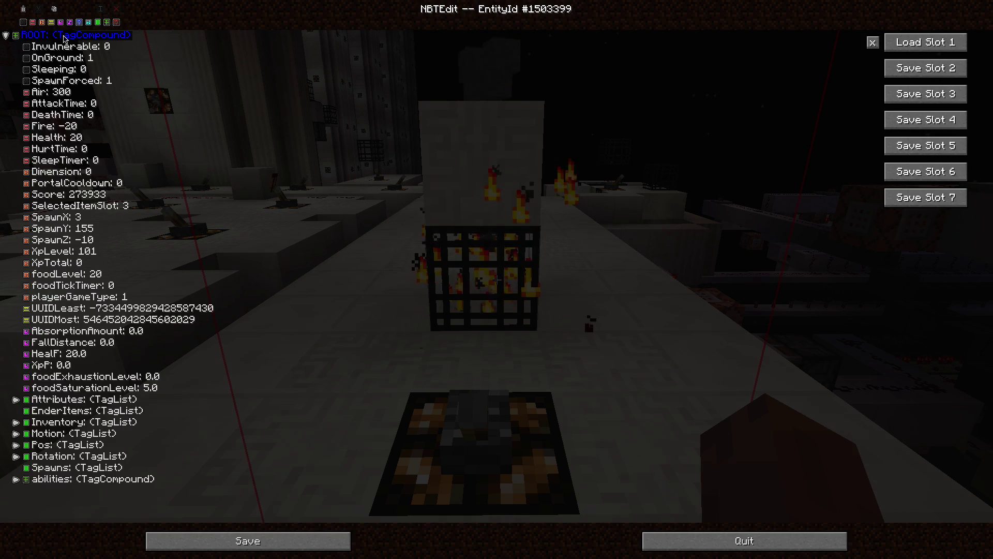
{"action": "double_click", "coordinate": [83, 423]}
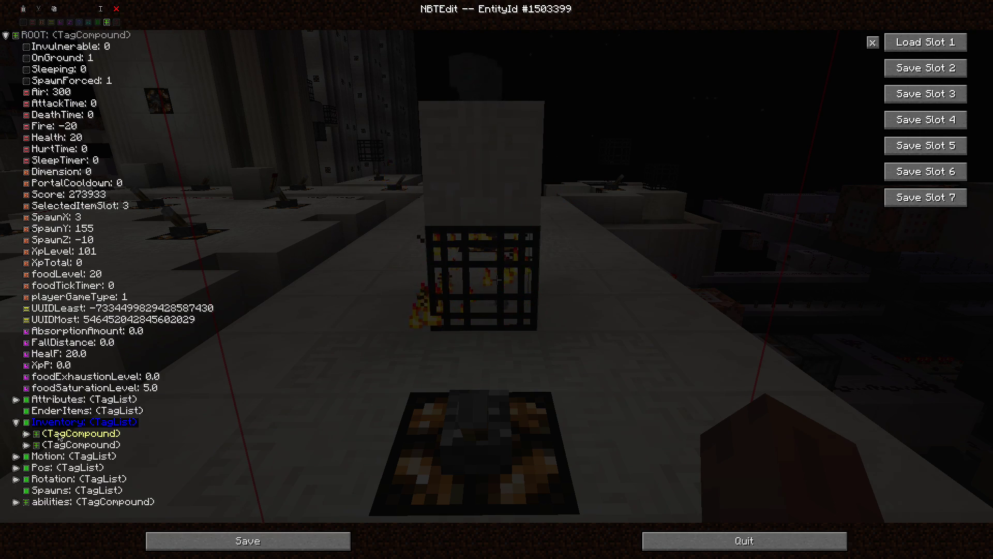
{"action": "double_click", "coordinate": [62, 434]}
{"action": "double_click", "coordinate": [57, 461]}
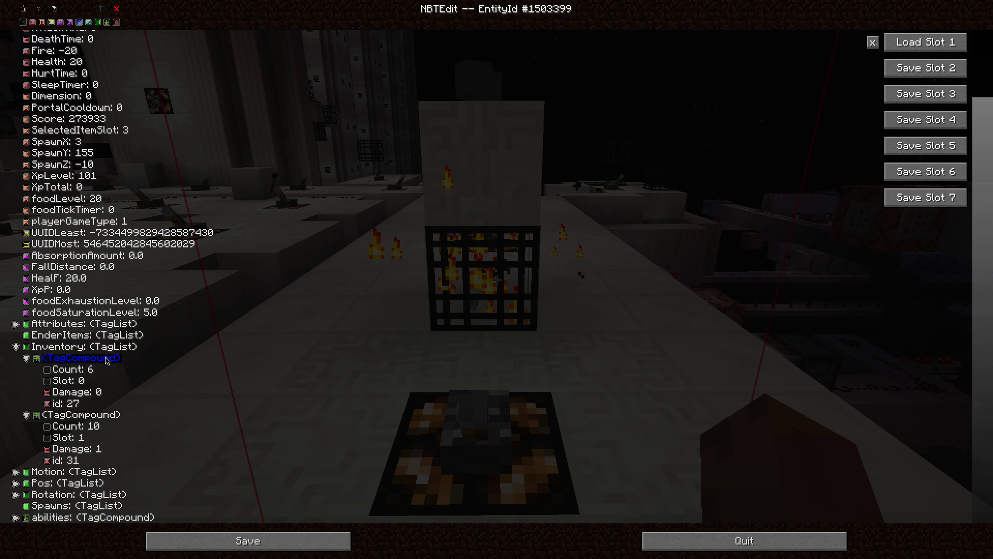
{"action": "left_click", "coordinate": [275, 549]}
Open the spawner's NBT data with /nbtedit, expand the root compound and delete the SpawnPotentials list
{"action": "type", "text": "/nbtedit"}
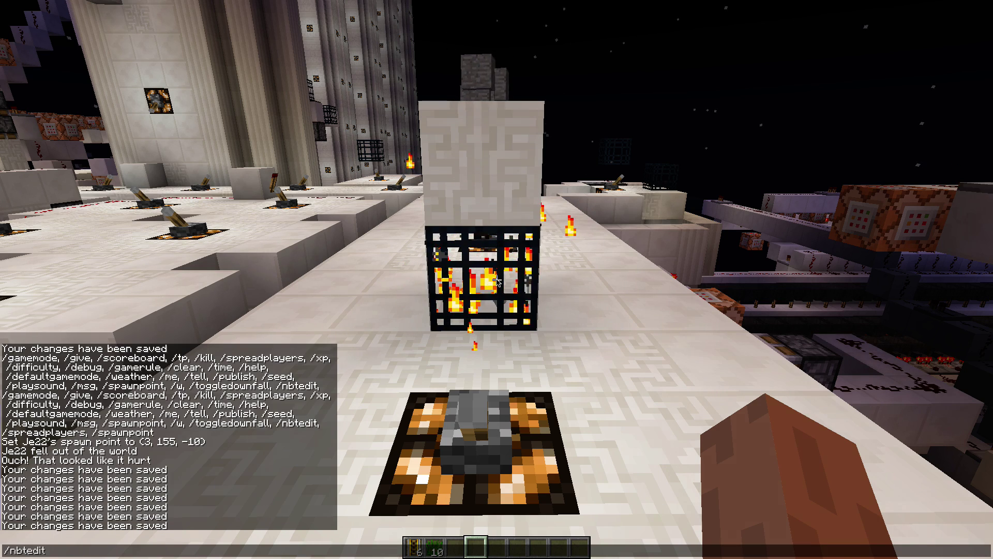
{"action": "key", "text": "Return"}
{"action": "double_click", "coordinate": [58, 36]}
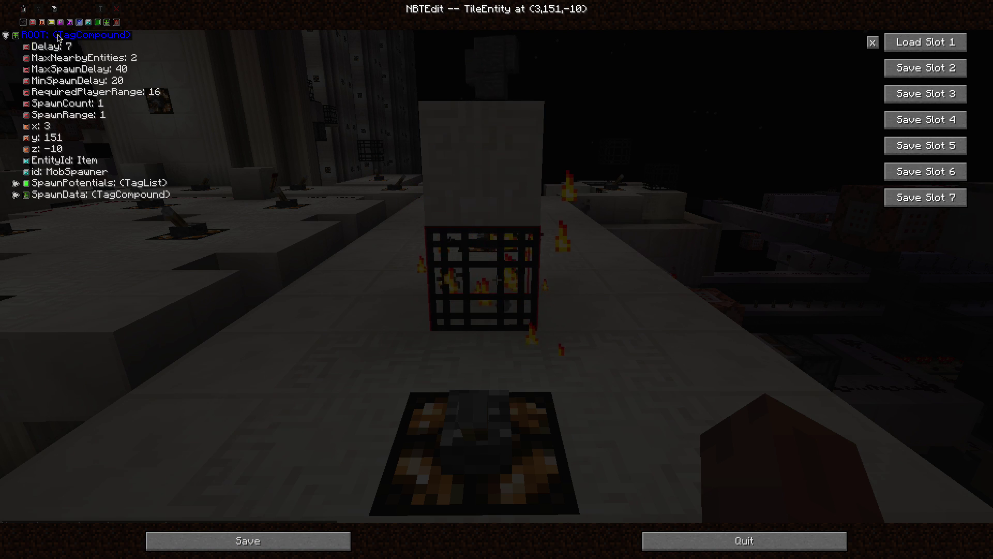
{"action": "left_click", "coordinate": [58, 182]}
{"action": "key", "text": "Delete"}
Paste the copied item compound into SpawnData and name it Item
{"action": "left_click", "coordinate": [59, 185]}
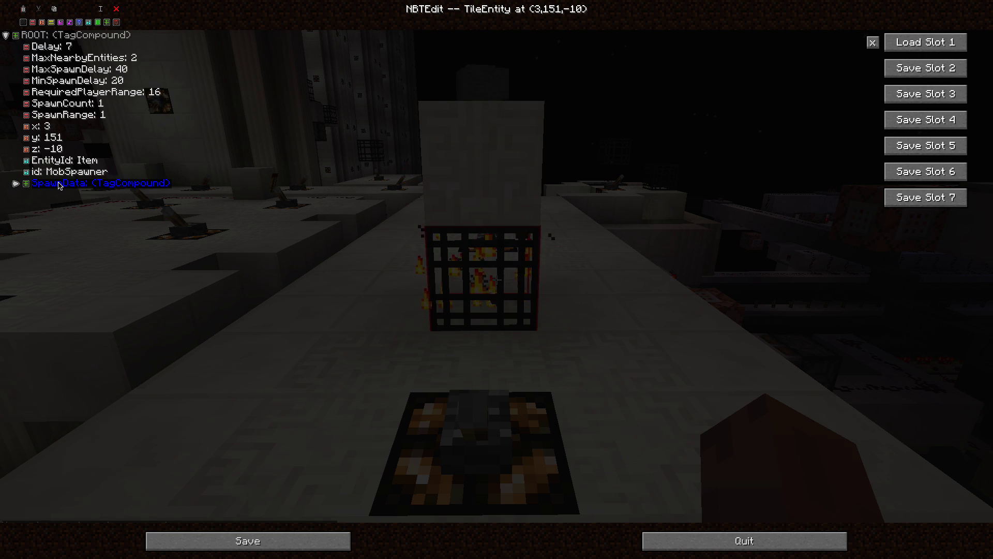
{"action": "key", "text": "ctrl+v"}
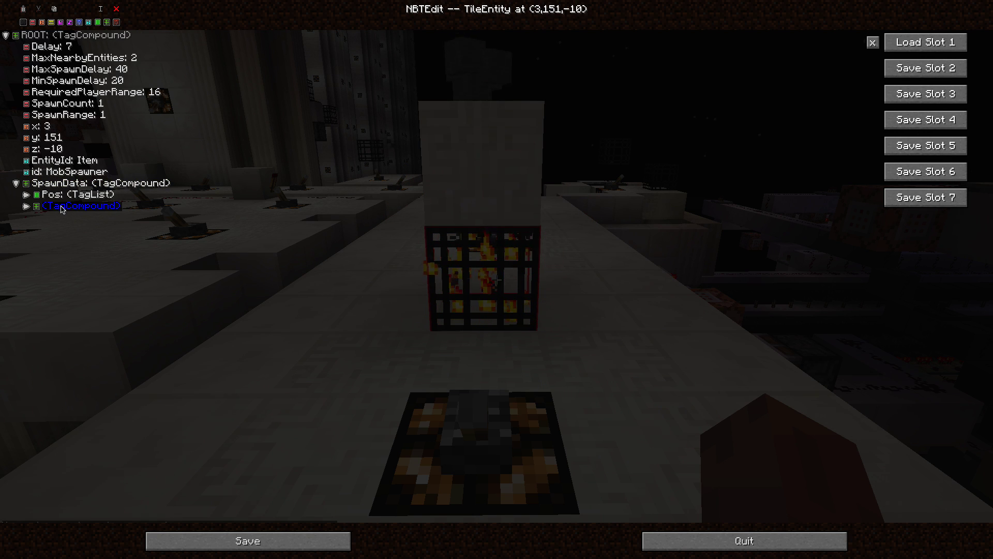
{"action": "left_click", "coordinate": [117, 21]}
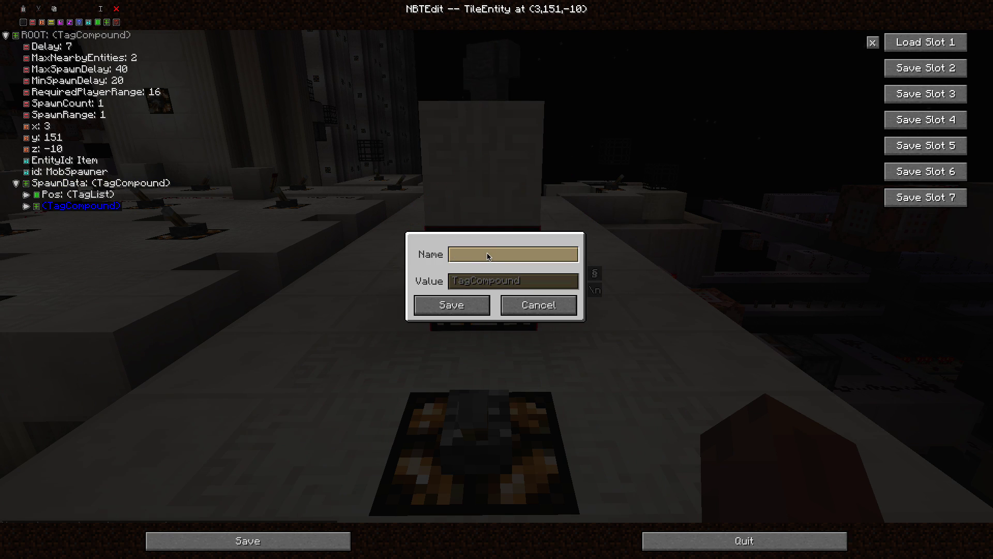
{"action": "left_click", "coordinate": [464, 305]}
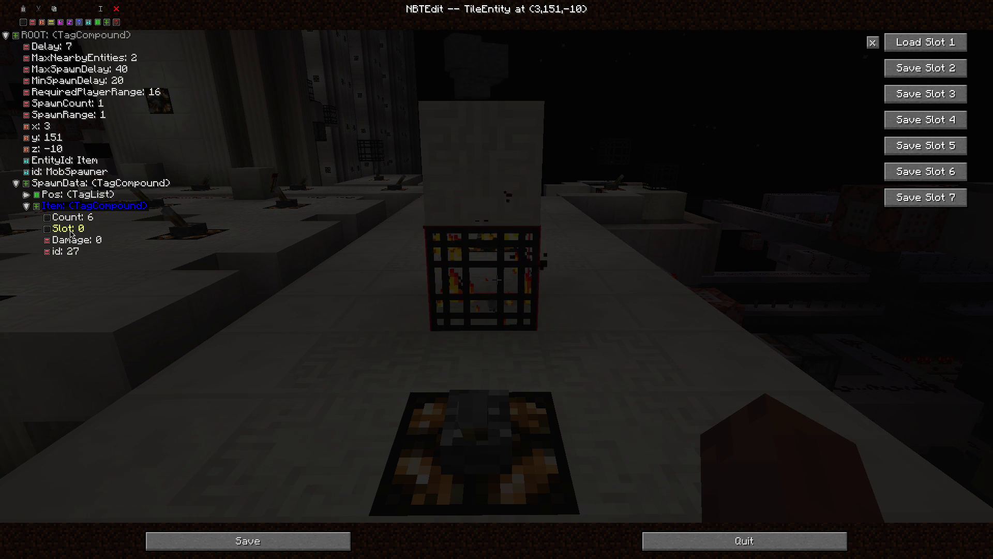
Delete the Slot and Damage tags from the Item compound and save the spawner's data
{"action": "key", "text": "Delete"}
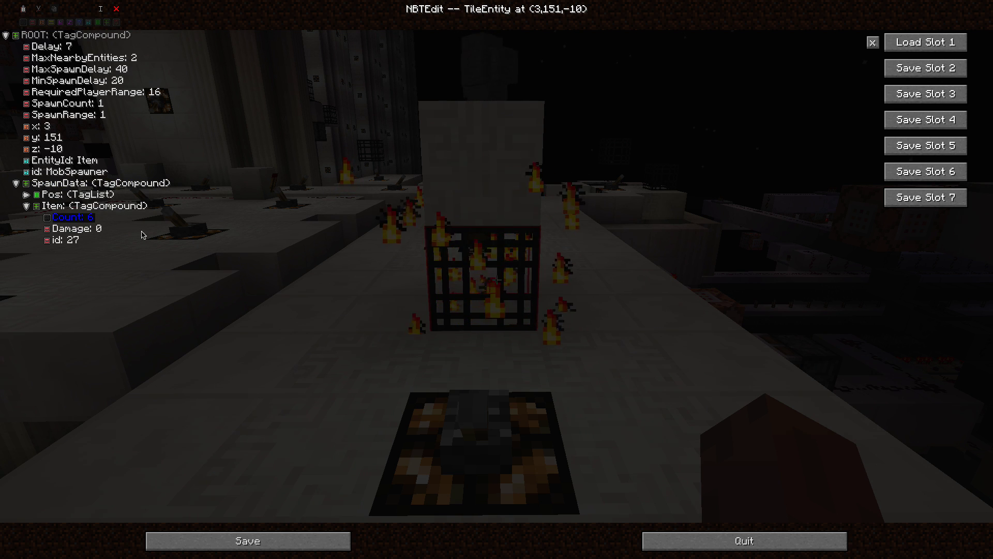
{"action": "key", "text": "Delete"}
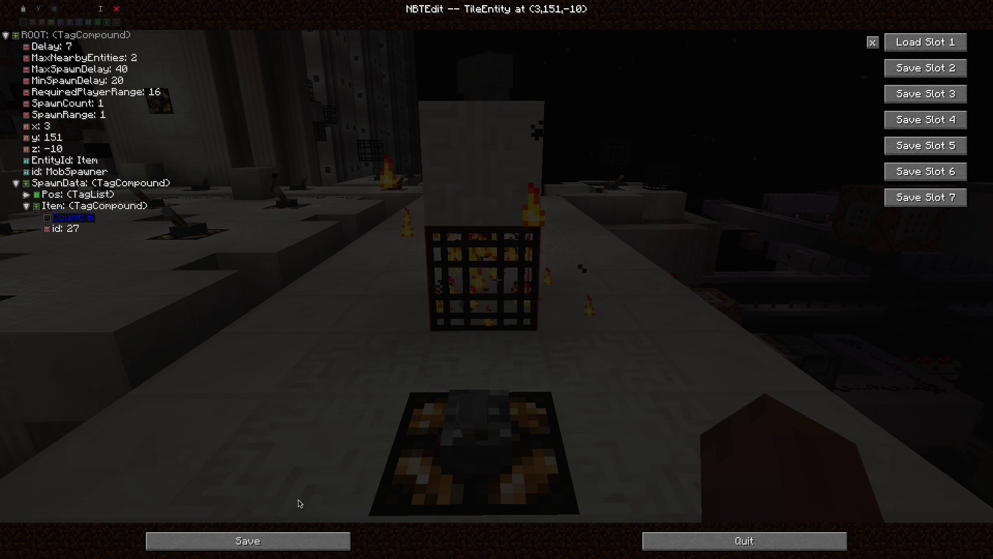
{"action": "left_click", "coordinate": [248, 540]}
Check the powered rail's item ID in the inventory, then examine the spawner's delay, count and range tags with /nbtedit
{"action": "key", "text": "e"}
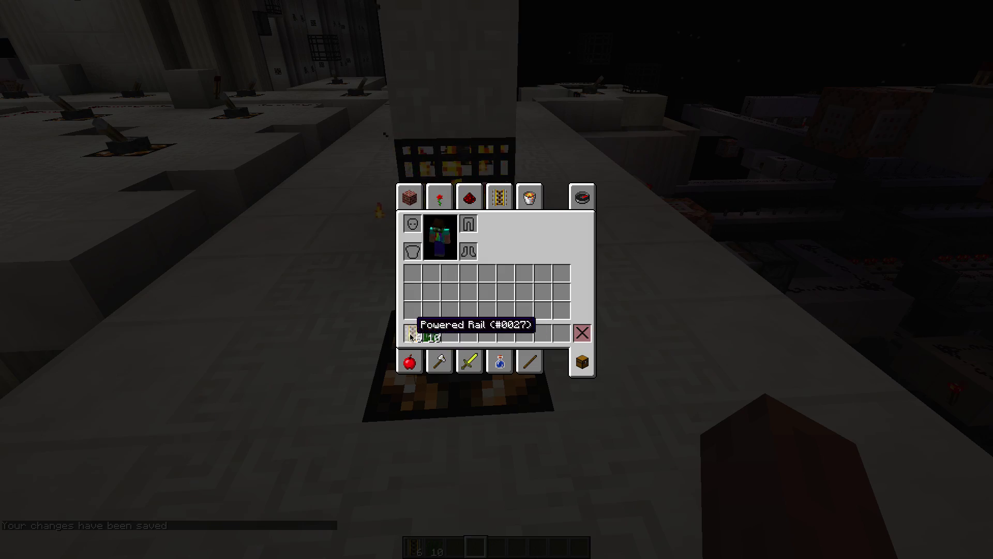
{"action": "key", "text": "e"}
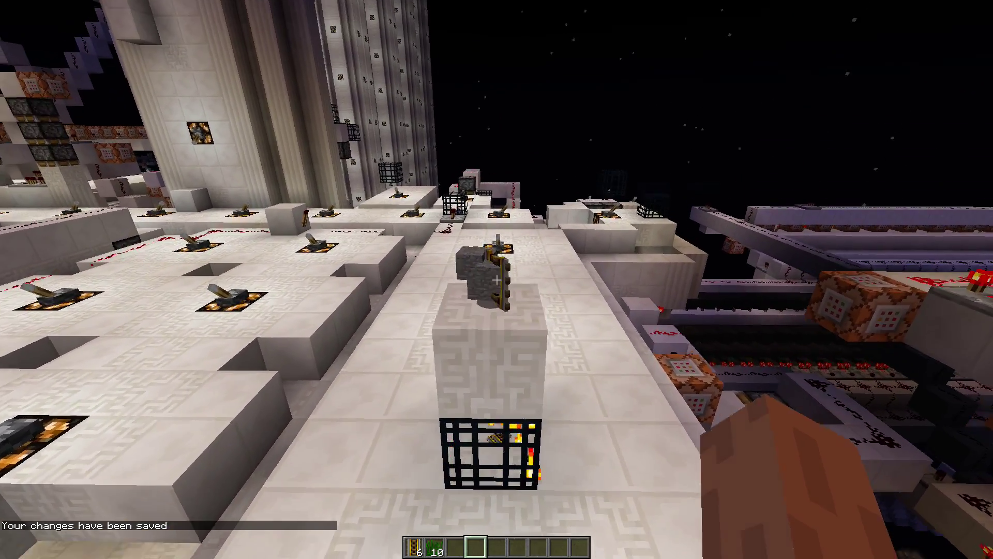
{"action": "key", "text": "t"}
{"action": "key", "text": "Up"}
{"action": "key", "text": "Return"}
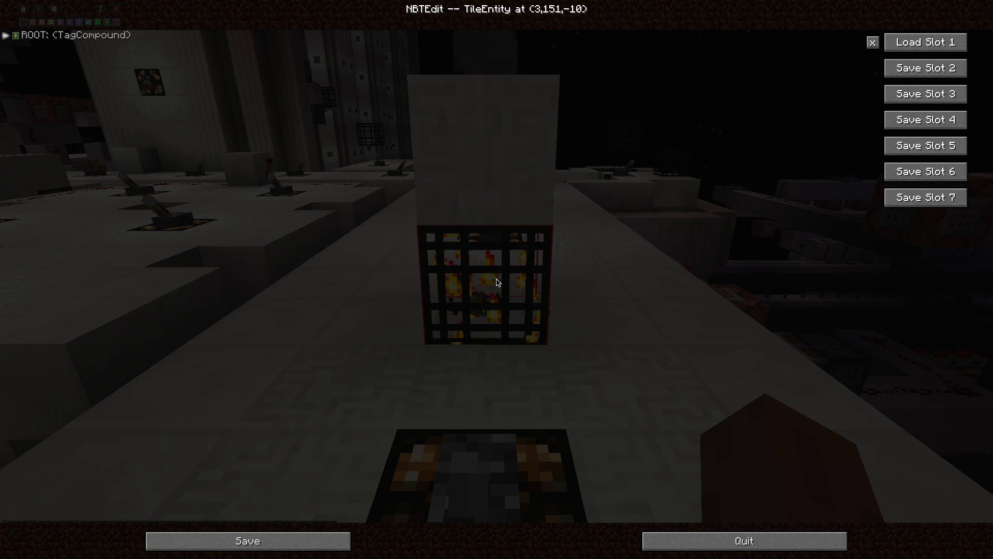
{"action": "double_click", "coordinate": [90, 35]}
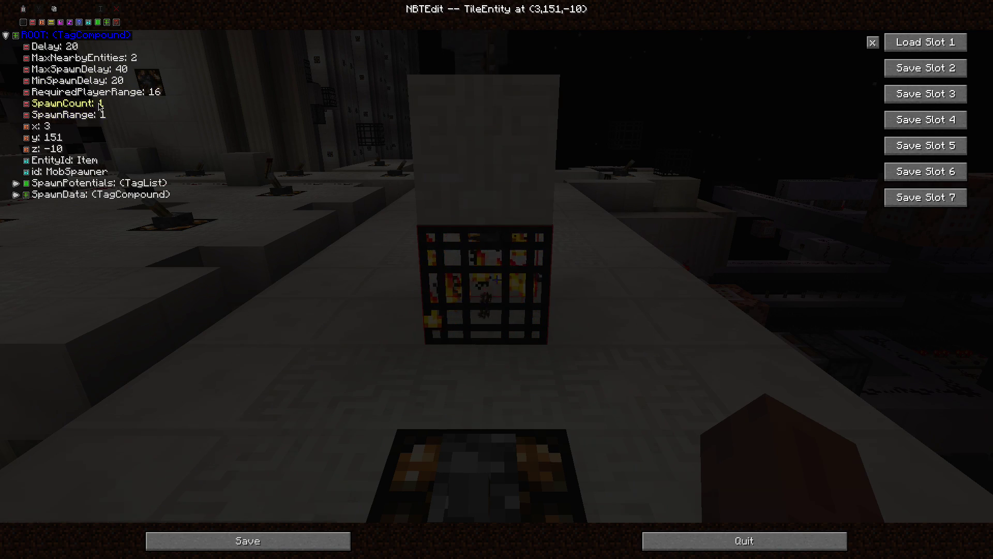
{"action": "key", "text": "Escape"}
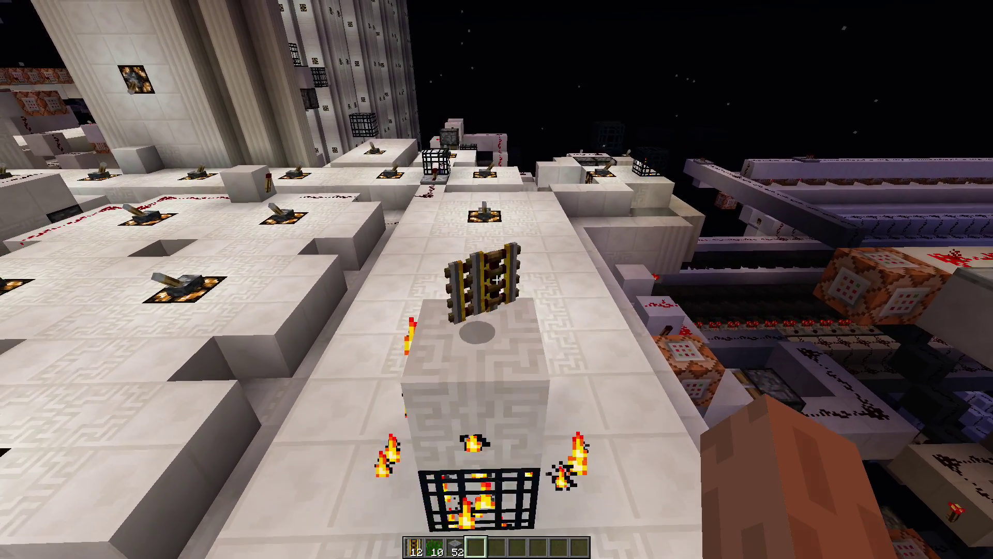
Destroy the surplus collected items in the inventory, keeping six powered rails
{"action": "key", "text": "e"}
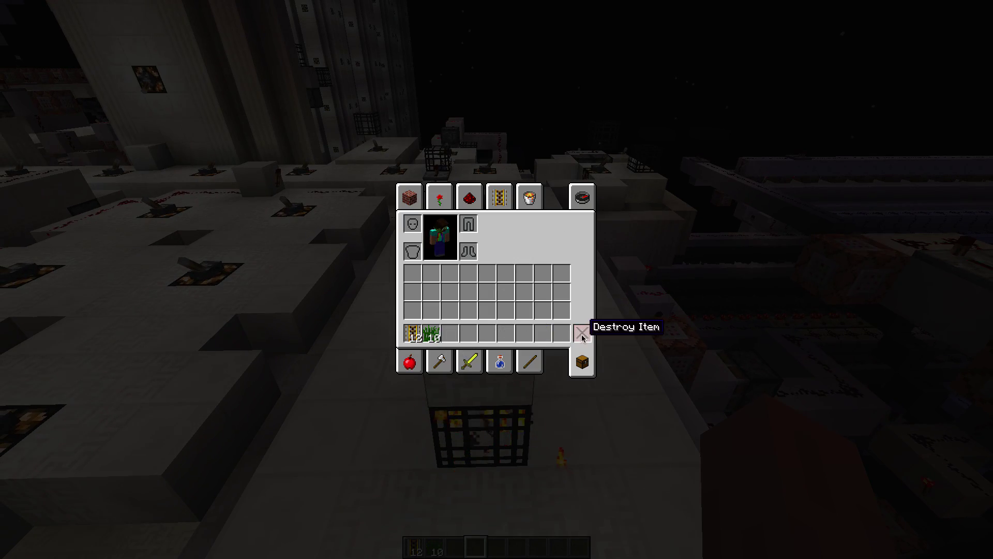
{"action": "key", "text": "e"}
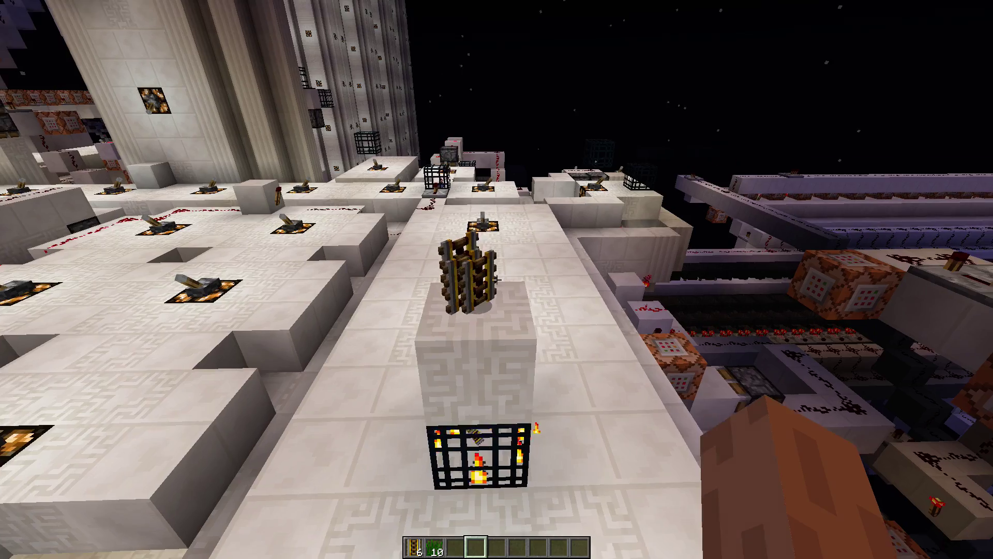
Open the spawner's NBT data, set SpawnRange to 2 and save
{"action": "key", "text": "shift"}
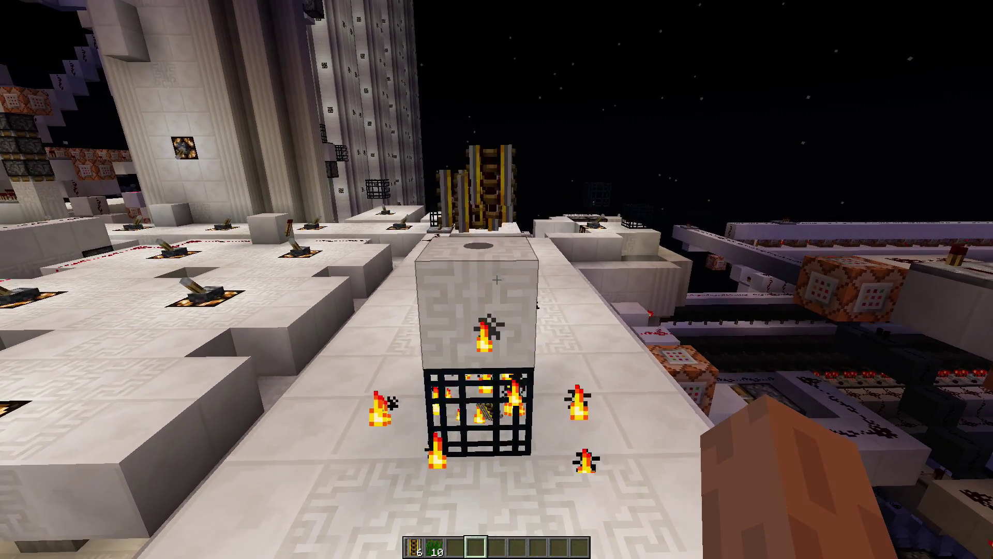
{"action": "key", "text": "w"}
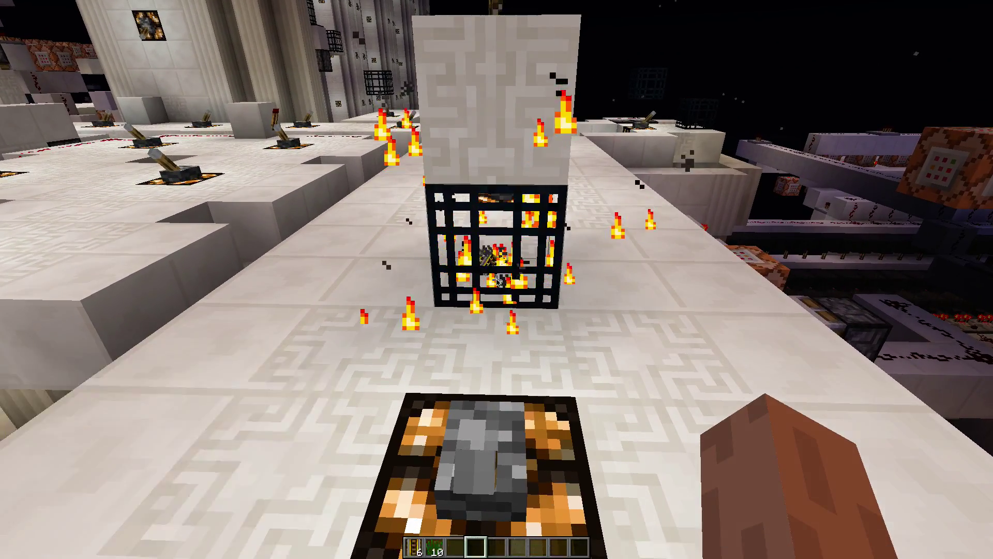
{"action": "key", "text": "n"}
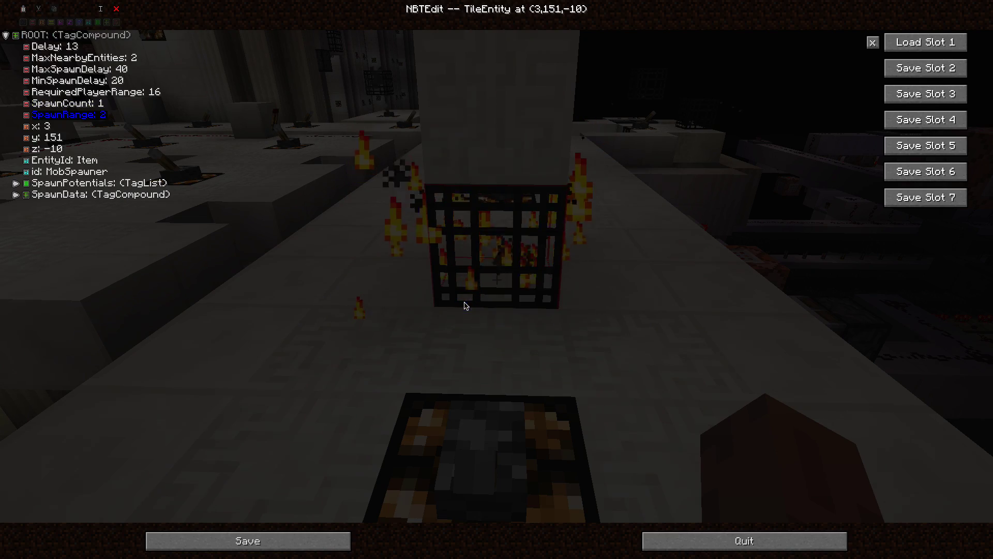
{"action": "left_click", "coordinate": [248, 540]}
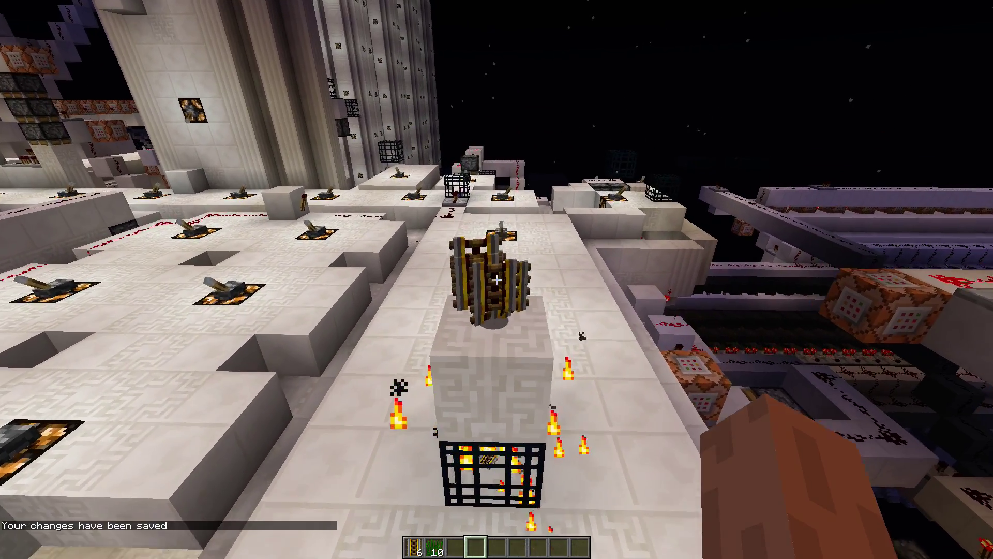
Watch the rails spawning from several sides of the spawner and review its spawn tags with /nbtedit
{"action": "key", "text": "w"}
{"action": "key", "text": "s"}
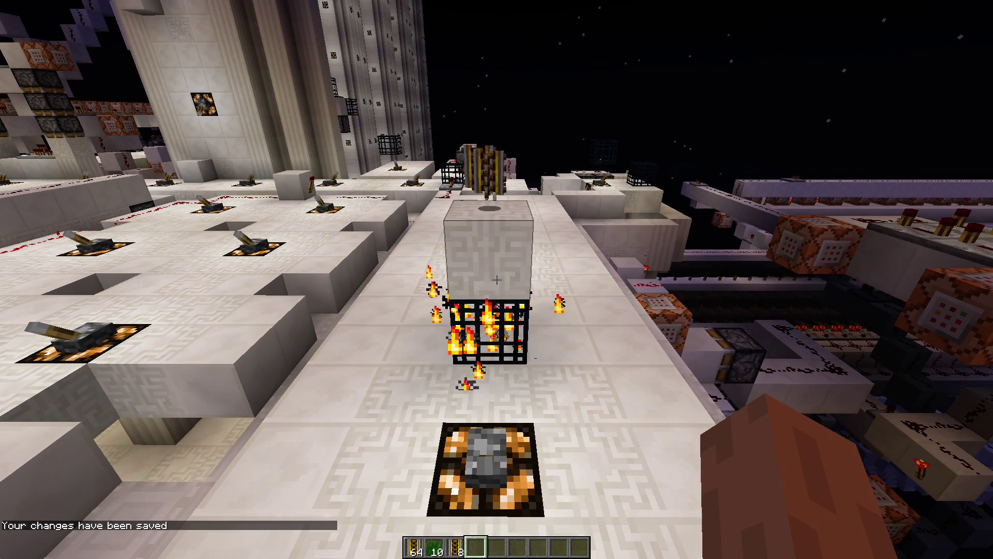
{"action": "key", "text": "a"}
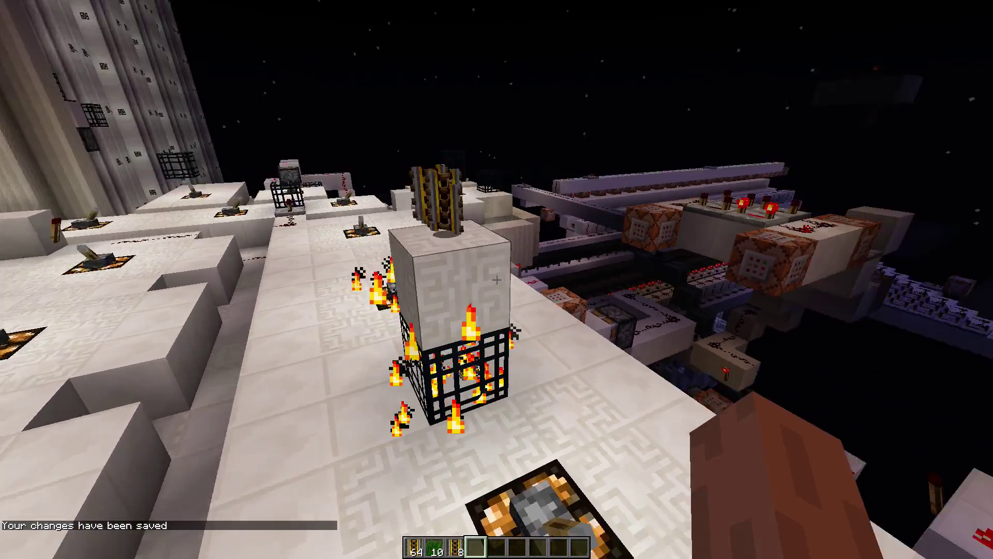
{"action": "key", "text": "w"}
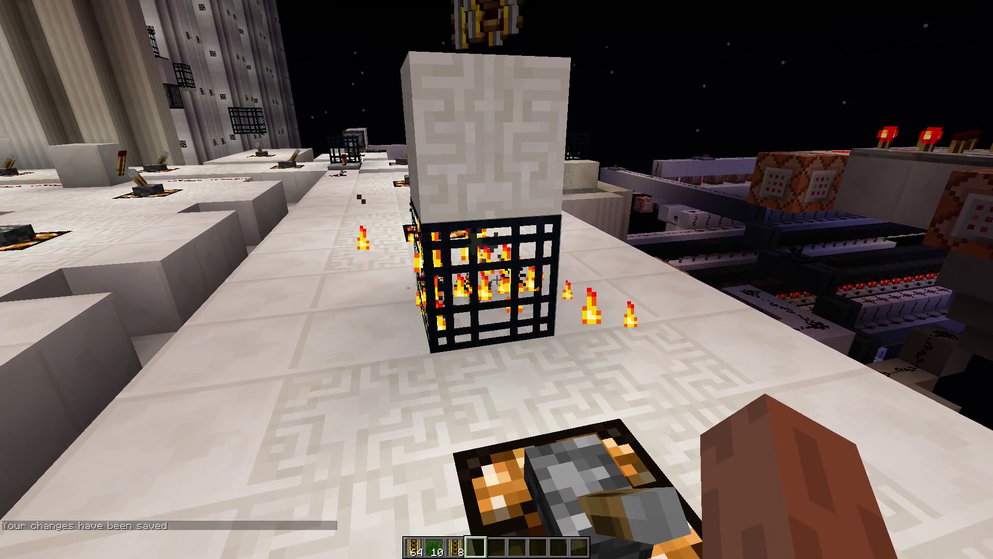
{"action": "key", "text": "slash"}
{"action": "type", "text": "nbtedit"}
{"action": "key", "text": "Return"}
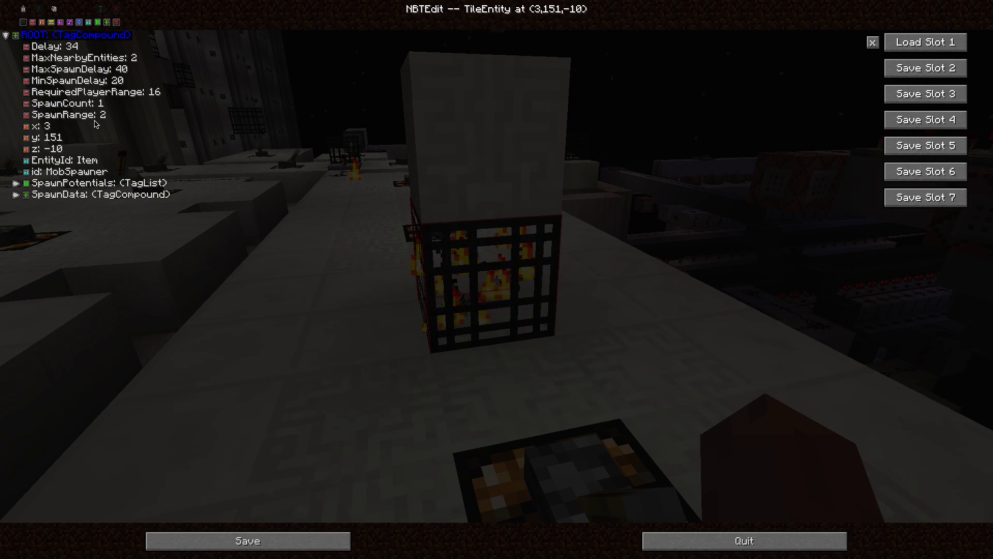
{"action": "key", "text": "Escape"}
Break the block on top of the spawner
{"action": "key", "text": "space"}
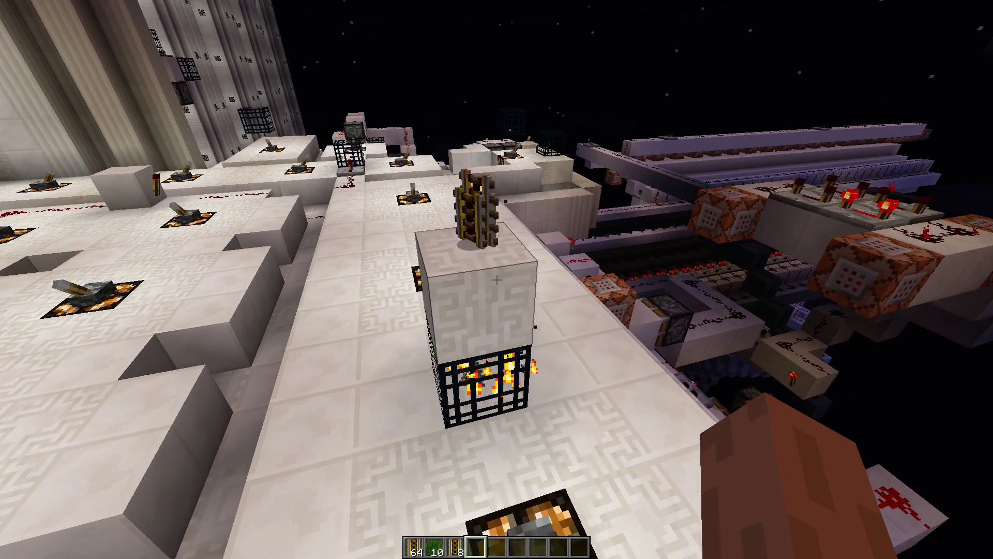
{"action": "left_click", "coordinate": [497, 279]}
{"action": "key", "text": "s"}
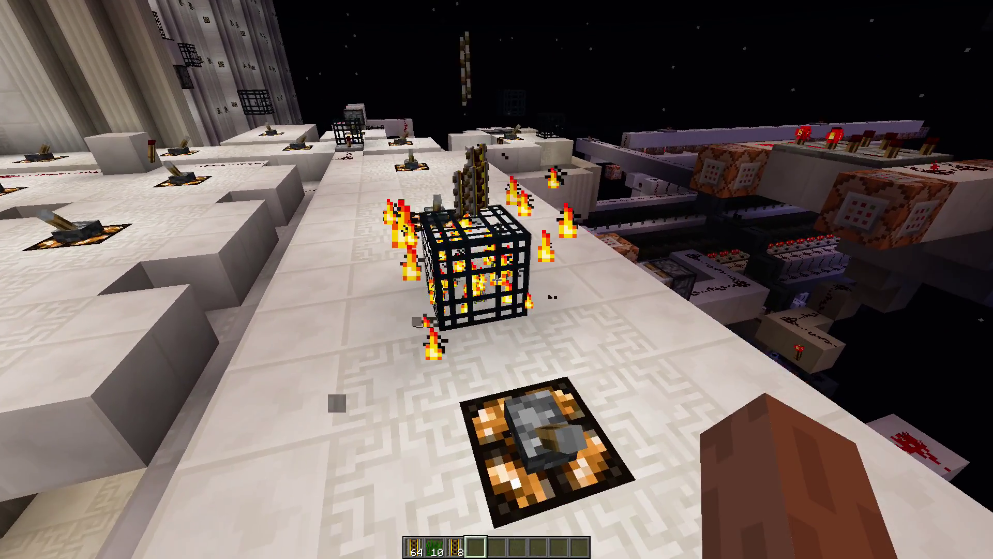
Enter the room beneath the lever platform and break open the floor beside the blue dye to expose the spawner underneath
{"action": "key", "text": "w"}
{"action": "key", "text": "w"}
{"action": "key", "text": "shift"}
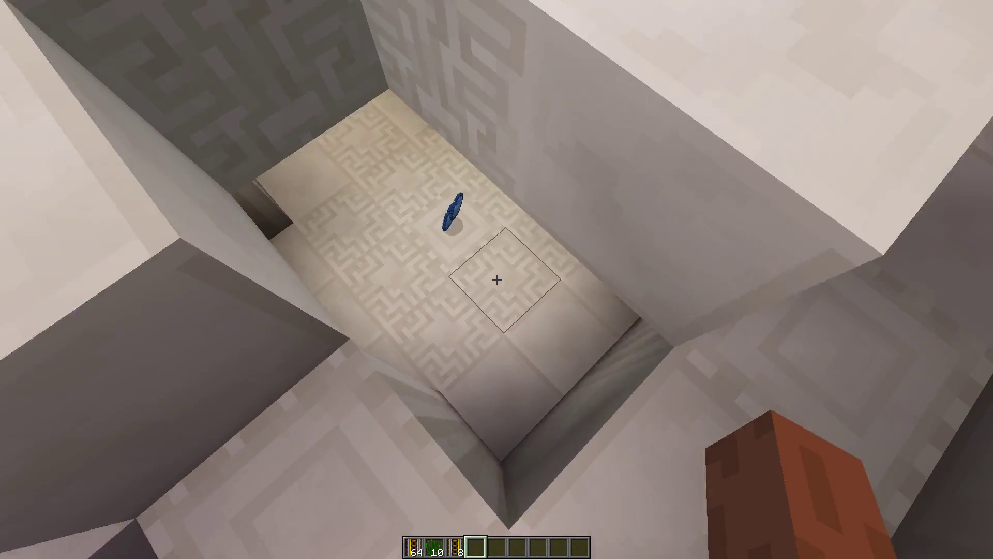
{"action": "key", "text": "w"}
{"action": "left_click", "coordinate": [496, 279]}
{"action": "left_click", "coordinate": [497, 279]}
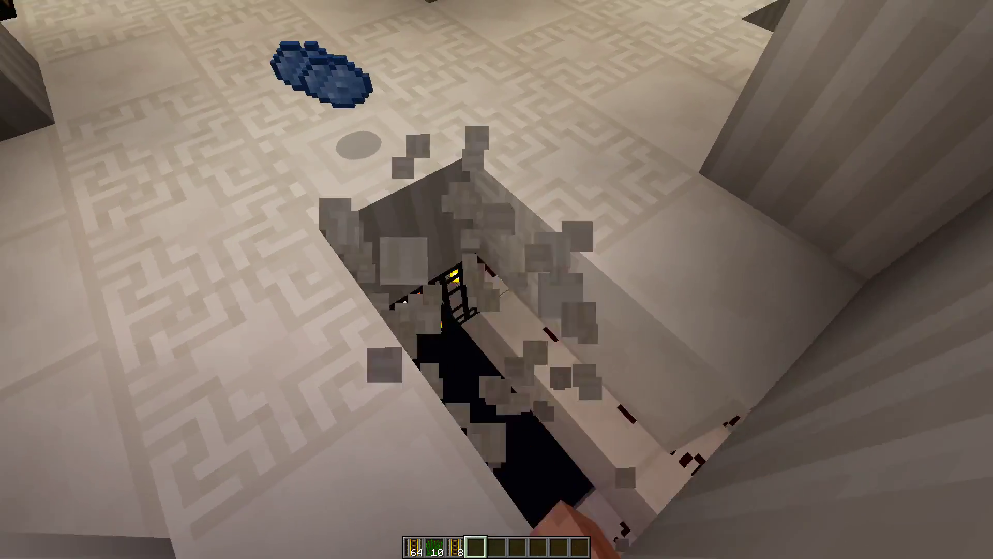
Examine the NBT data of the spawner under the room's floor, especially its nearby-entity limit, delays and spawn range
{"action": "key", "text": "t"}
{"action": "key", "text": "n"}
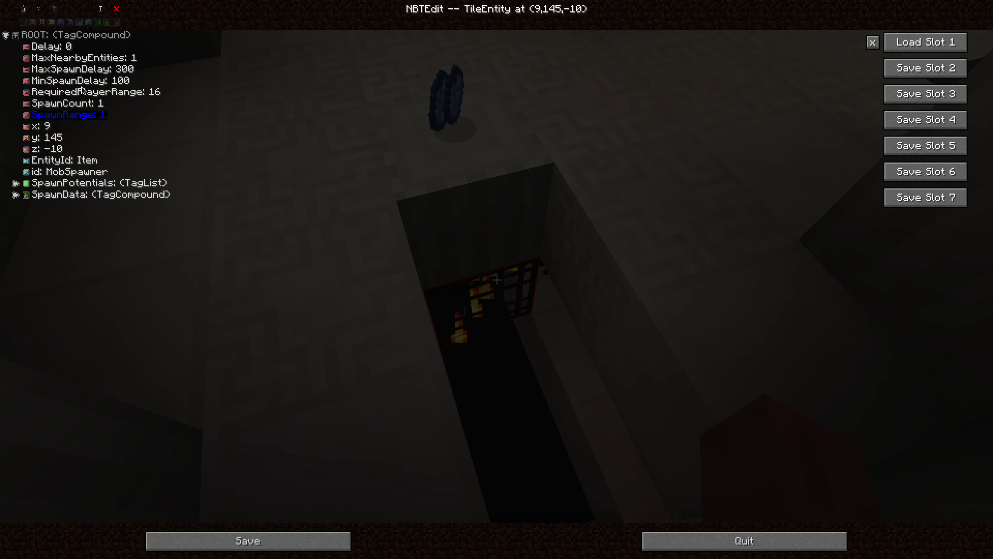
{"action": "key", "text": "Escape"}
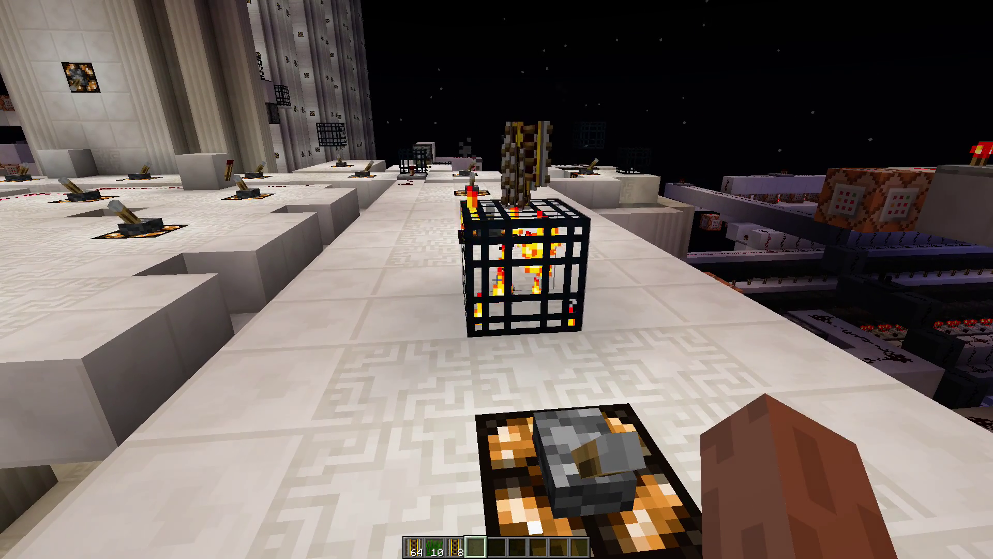
Reopen the rail spawner's NBT data with /nbtedit, set MaxNearbyEntities to 1 and save
{"action": "key", "text": "t"}
{"action": "key", "text": "Up"}
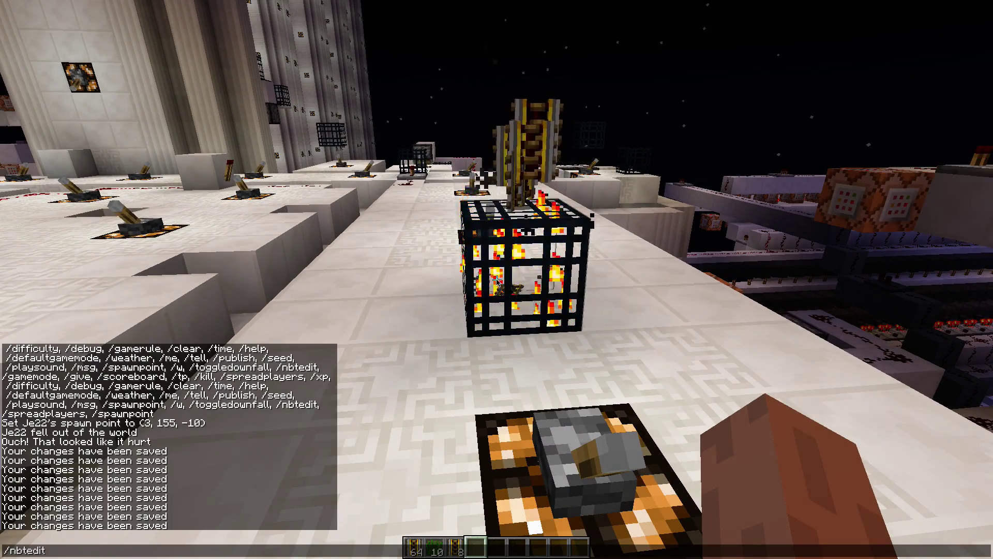
{"action": "key", "text": "Return"}
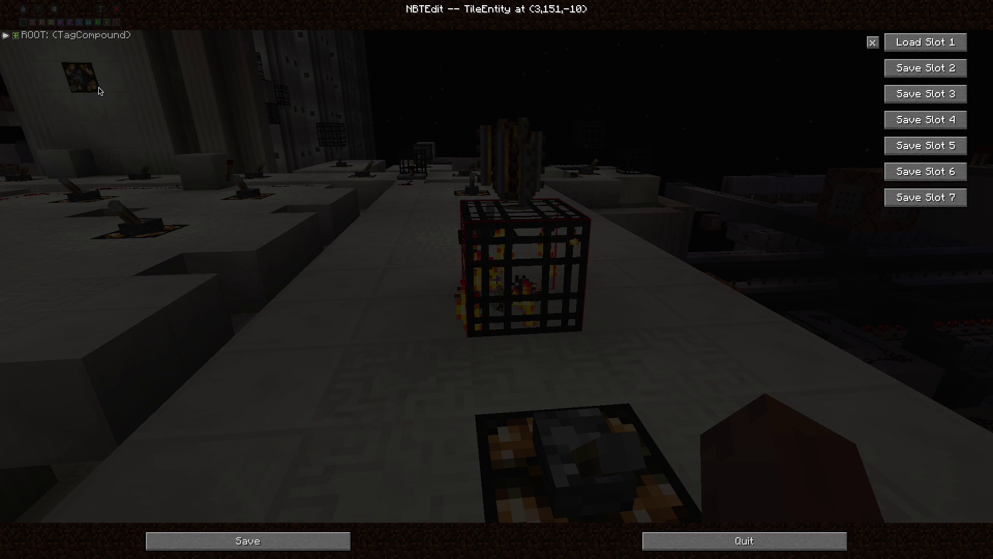
{"action": "double_click", "coordinate": [56, 37]}
{"action": "double_click", "coordinate": [95, 61]}
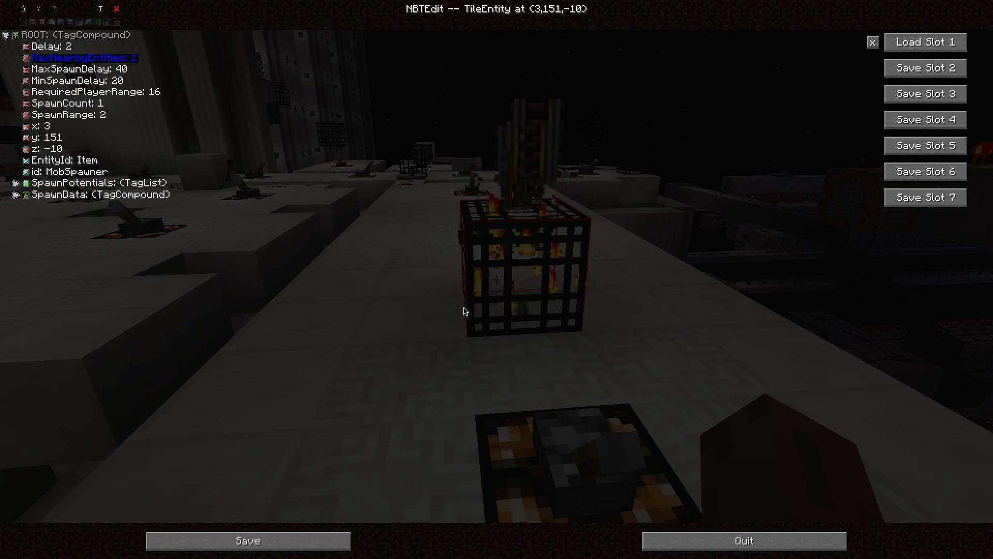
{"action": "left_click", "coordinate": [311, 534]}
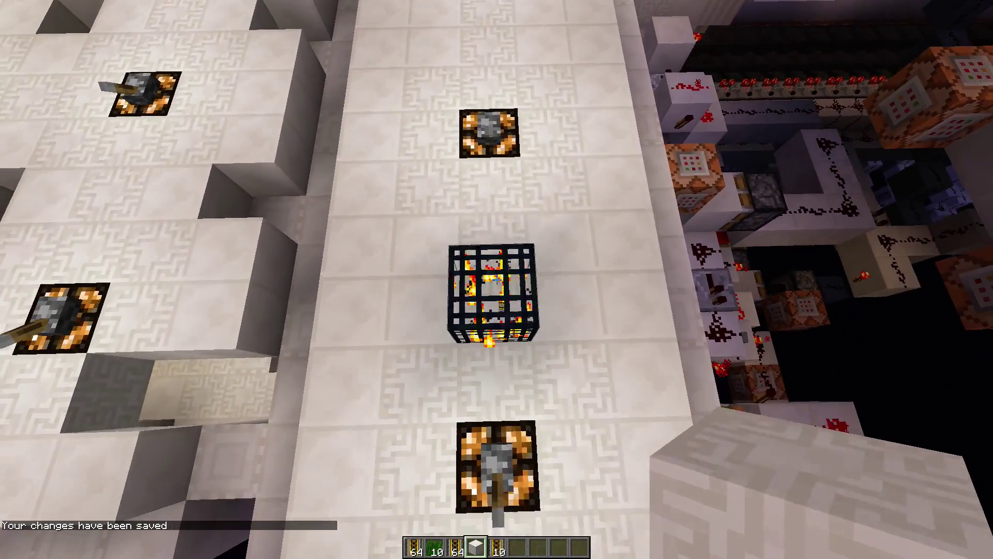
Place a chiseled quartz block on top of the rail spawner and discard the powered rails and spare blocks from the inventory
{"action": "right_click", "coordinate": [497, 280]}
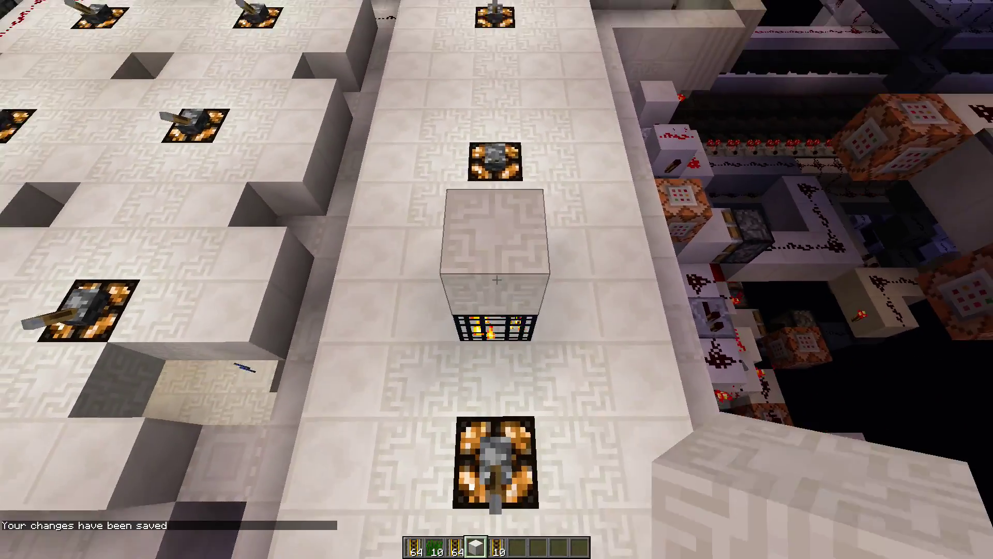
{"action": "key", "text": "e"}
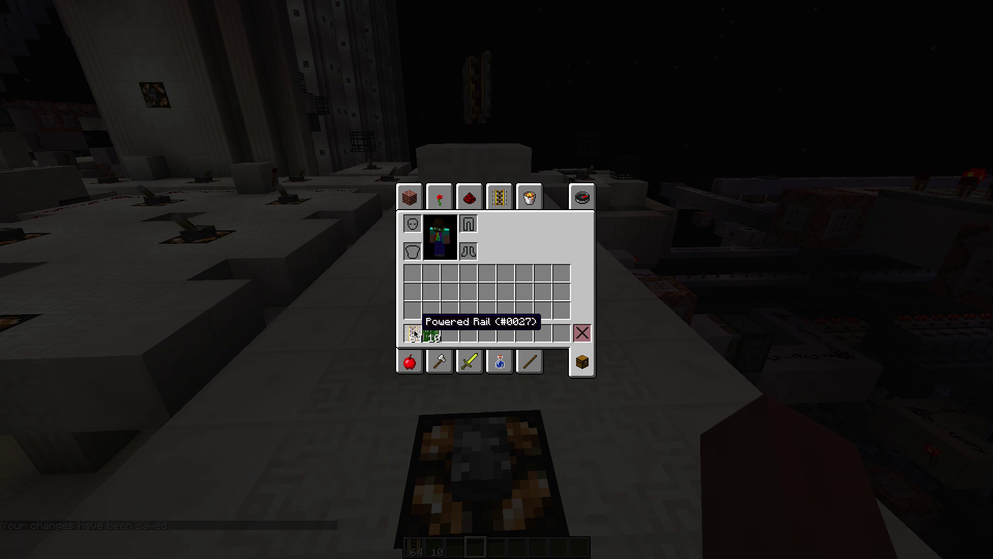
{"action": "key", "text": "e"}
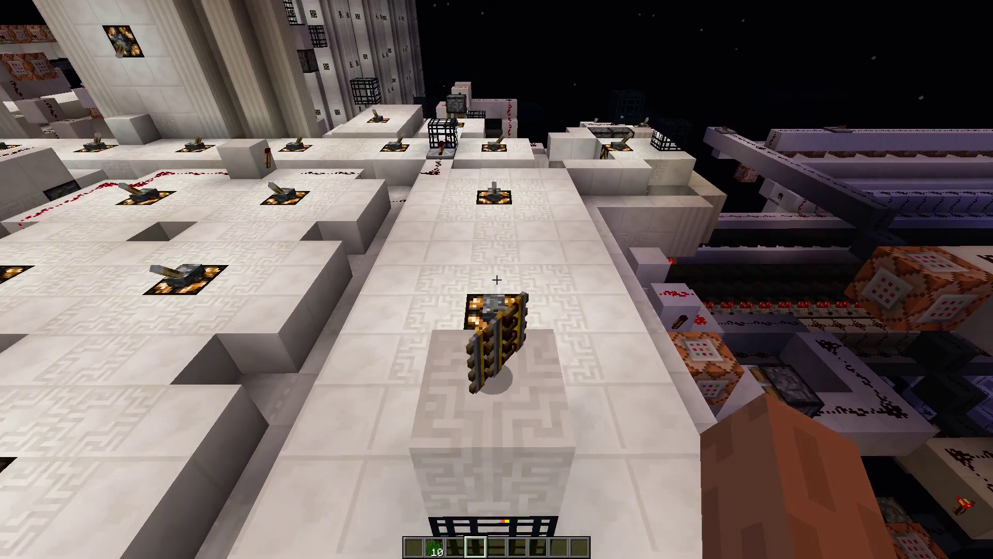
{"action": "key", "text": "e"}
{"action": "key", "text": "e"}
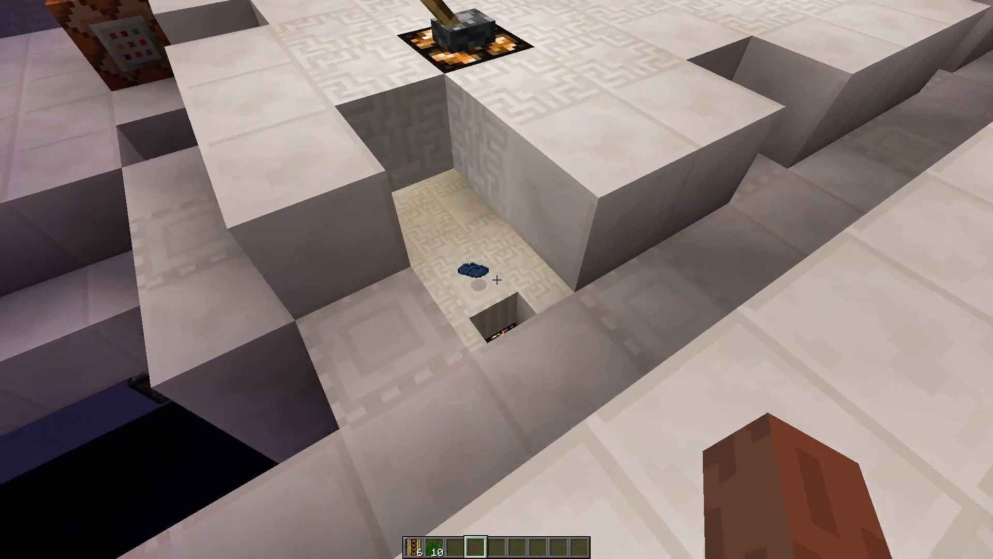
Destroy the newly collected powered rails in the inventory
{"action": "key", "text": "slash"}
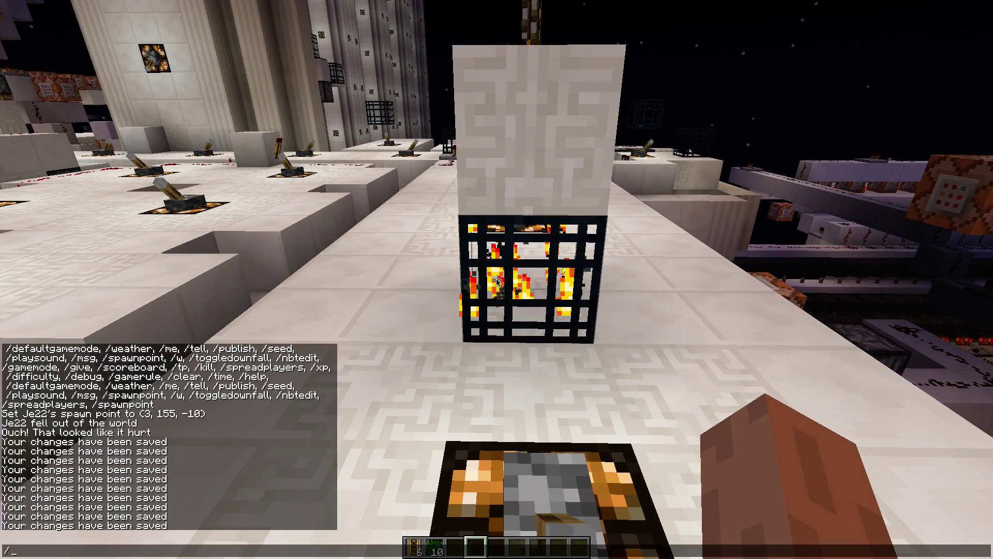
{"action": "key", "text": "Escape"}
{"action": "key", "text": "e"}
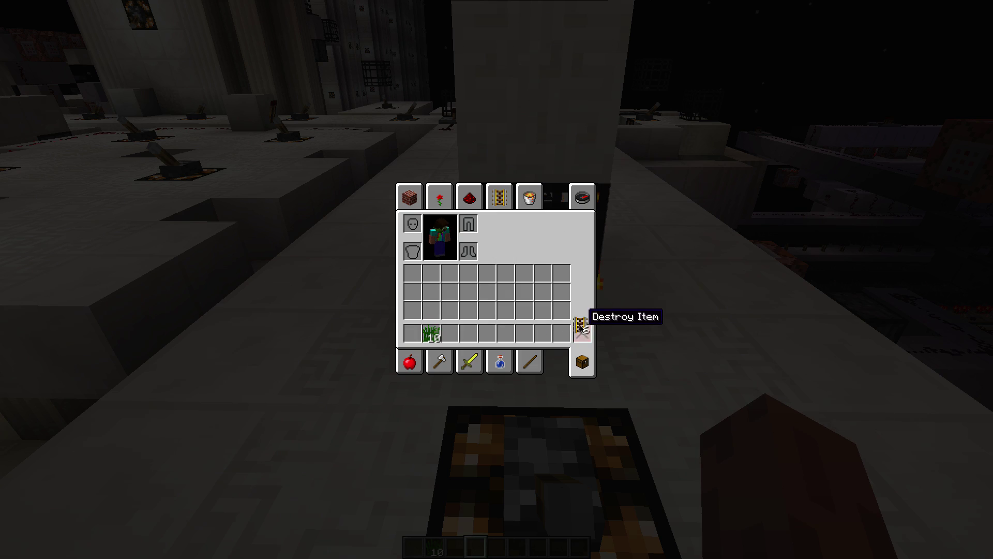
{"action": "left_click", "coordinate": [582, 331]}
{"action": "key", "text": "e"}
Open the player's own NBT data with /nbtedit, store the first Inventory item's compound in save slot 1 and save
{"action": "key", "text": "slash"}
{"action": "key", "text": "Up"}
{"action": "key", "text": "Return"}
{"action": "key", "text": "Escape"}
{"action": "key", "text": "slash"}
{"action": "key", "text": "Up"}
{"action": "key", "text": "Return"}
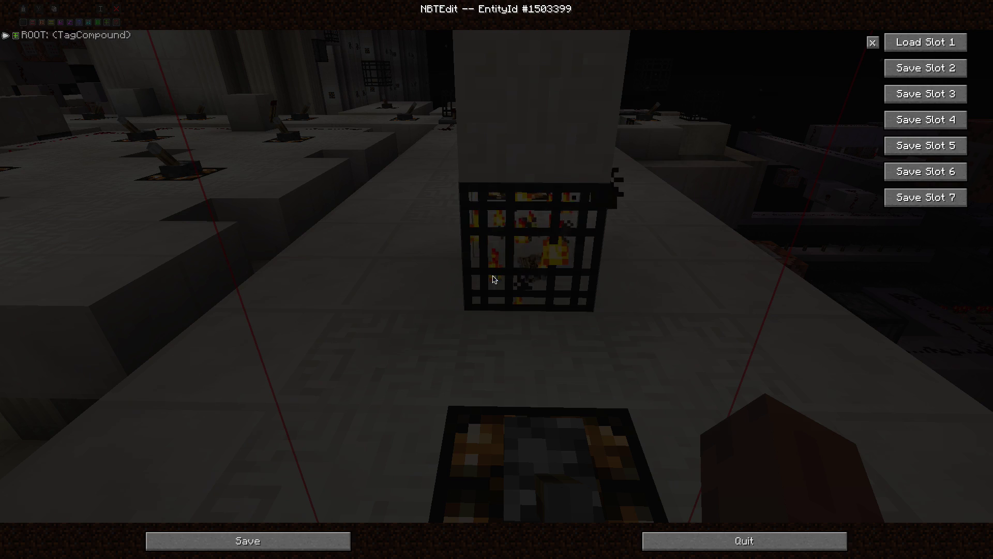
{"action": "double_click", "coordinate": [36, 35]}
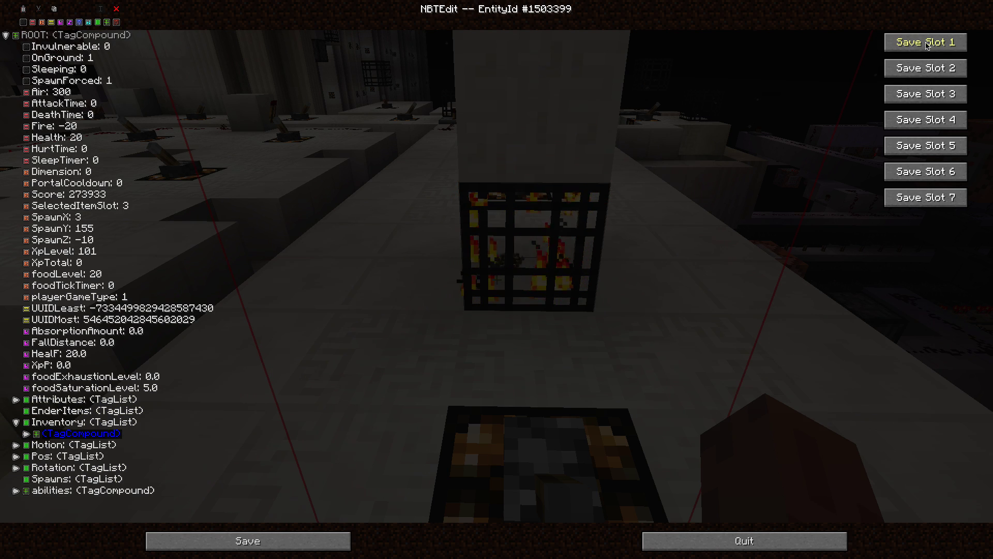
{"action": "left_click", "coordinate": [248, 540]}
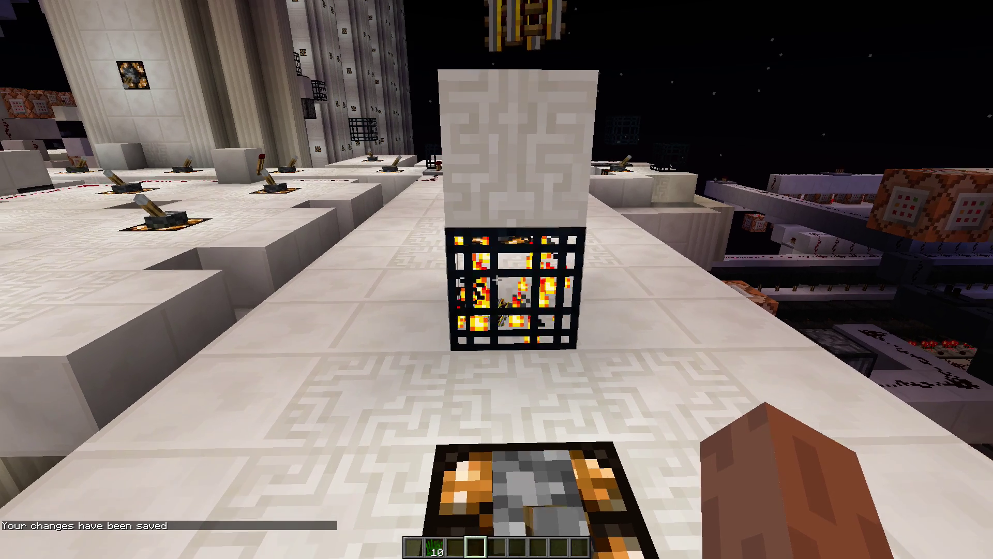
In the spawner's NBT data, replace the second SpawnPotentials entry's Item compound with the slot 1 item, name it and save
{"action": "key", "text": "slash"}
{"action": "key", "text": "Return"}
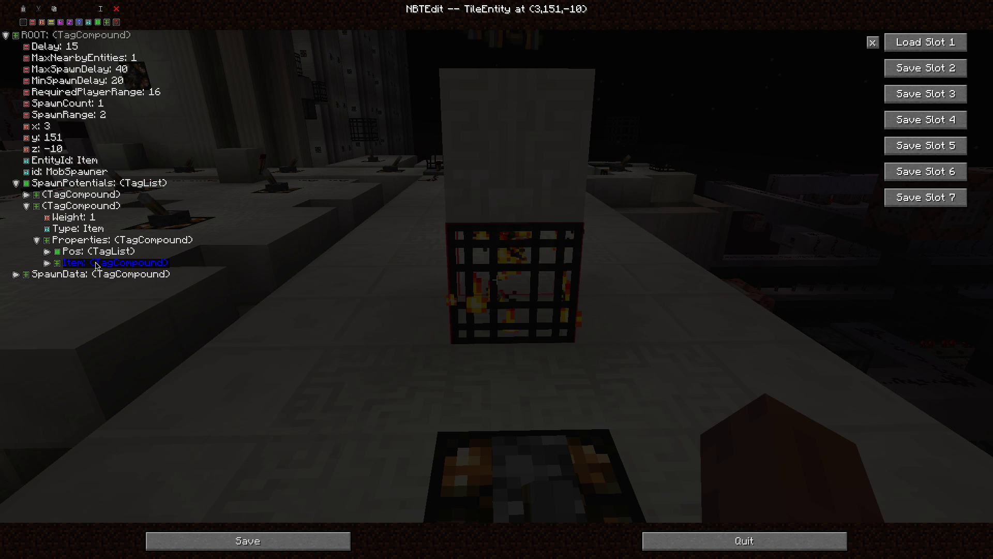
{"action": "left_click", "coordinate": [101, 10]}
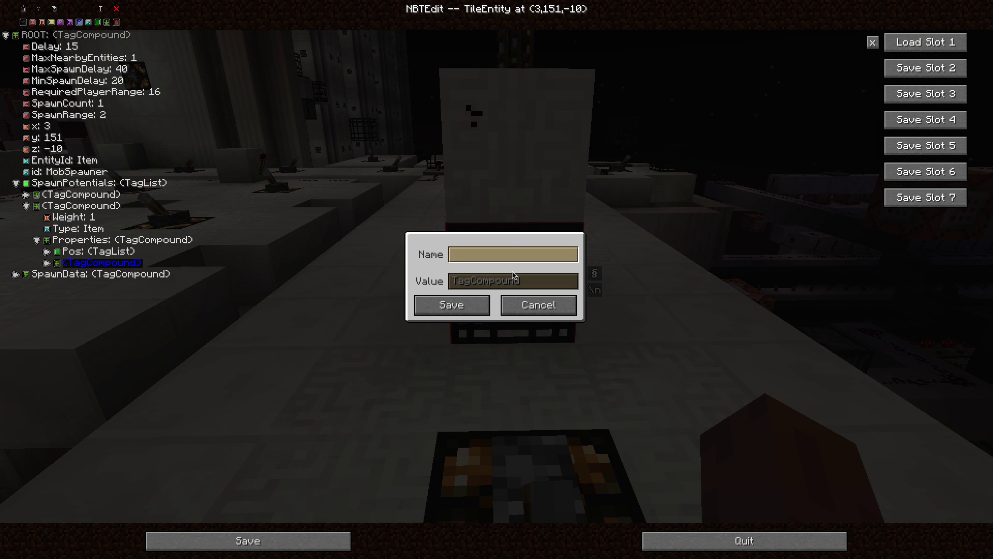
{"action": "left_click", "coordinate": [442, 304]}
{"action": "left_click", "coordinate": [248, 541]}
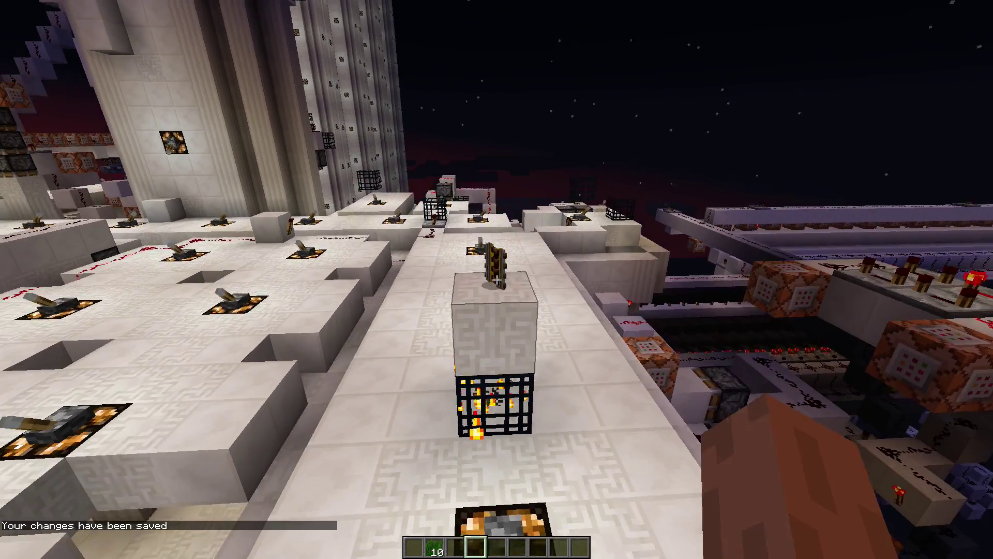
Approach the spawner to collect the spawned items and empty the inventory with /clear
{"action": "key", "text": "w"}
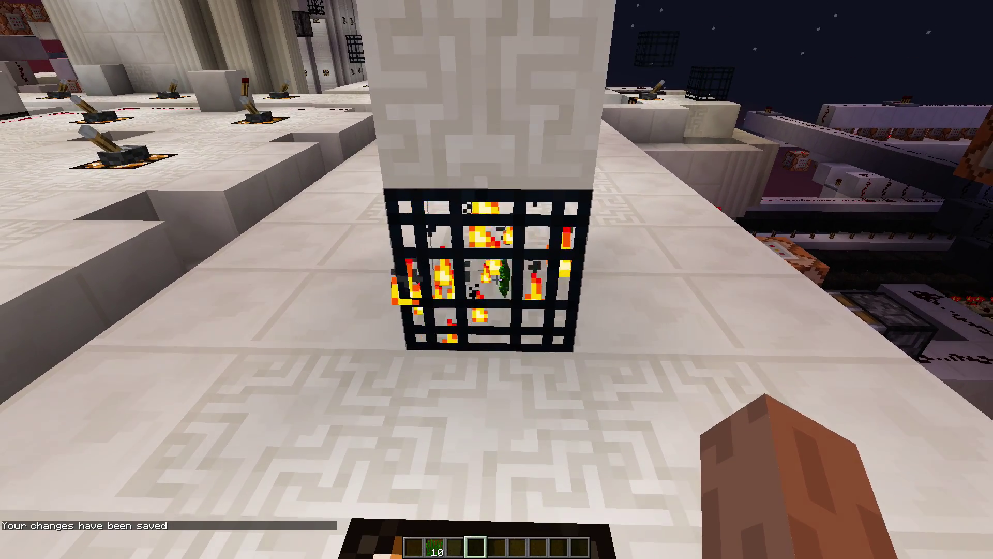
{"action": "key", "text": "space"}
{"action": "type", "text": "w/clear"}
{"action": "key", "text": "Return"}
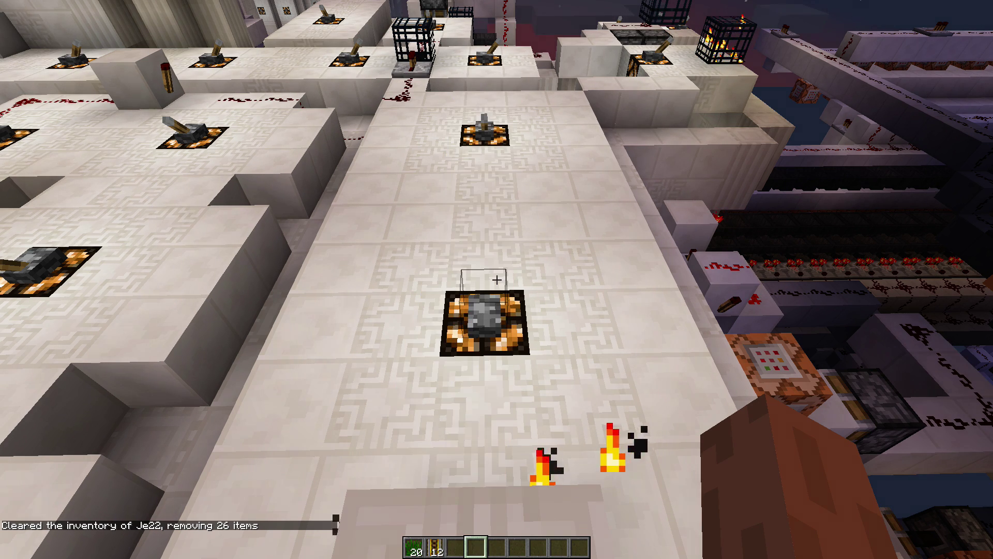
{"action": "key", "text": "t"}
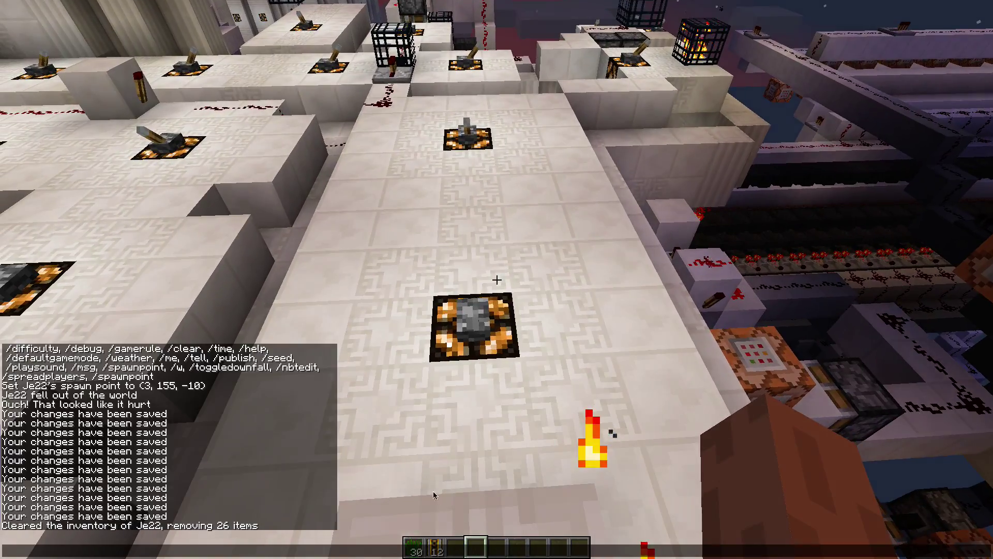
{"action": "key", "text": "Escape"}
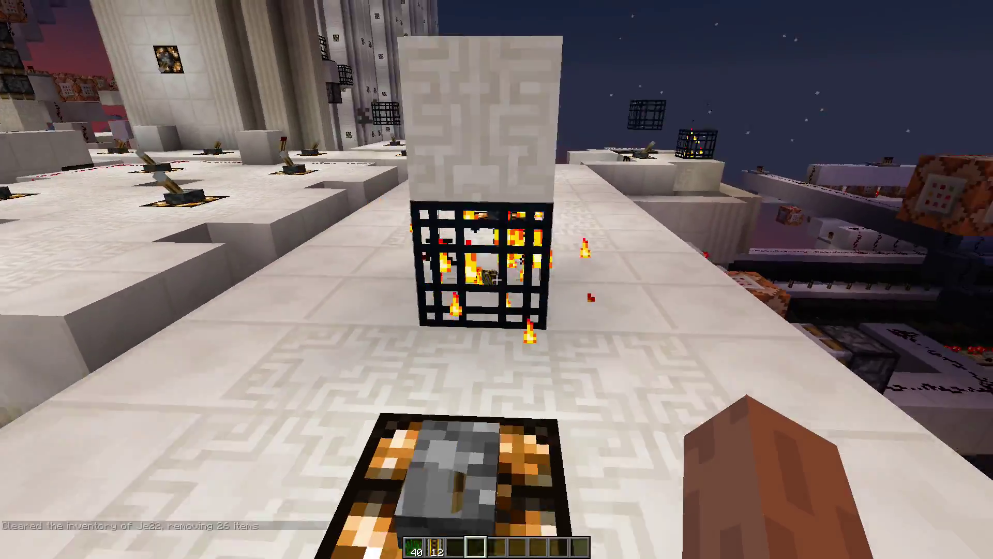
Fly around the spawner, enter the puzzle hallway under the lever platform and pick a Block of Quartz
{"action": "key", "text": "a"}
{"action": "key", "text": "space"}
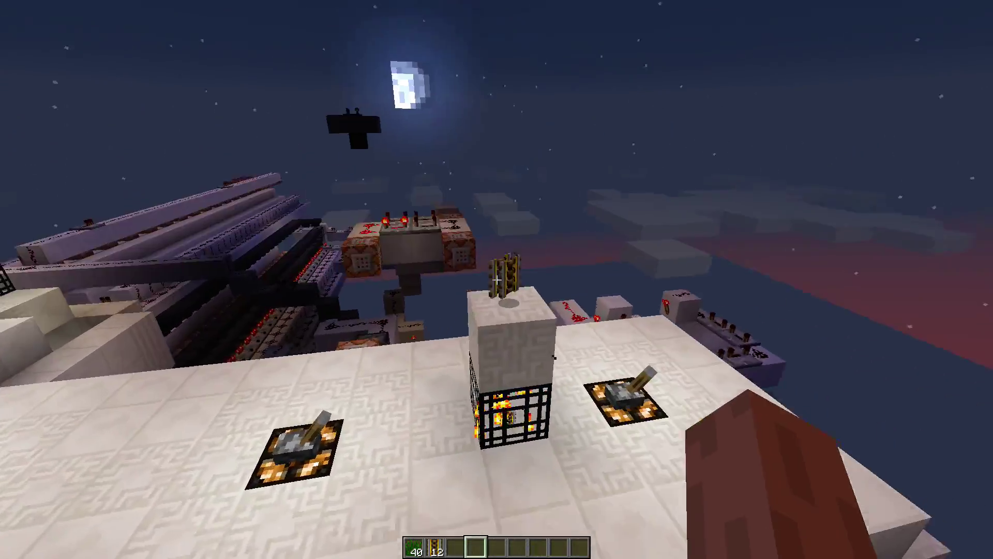
{"action": "key", "text": "w"}
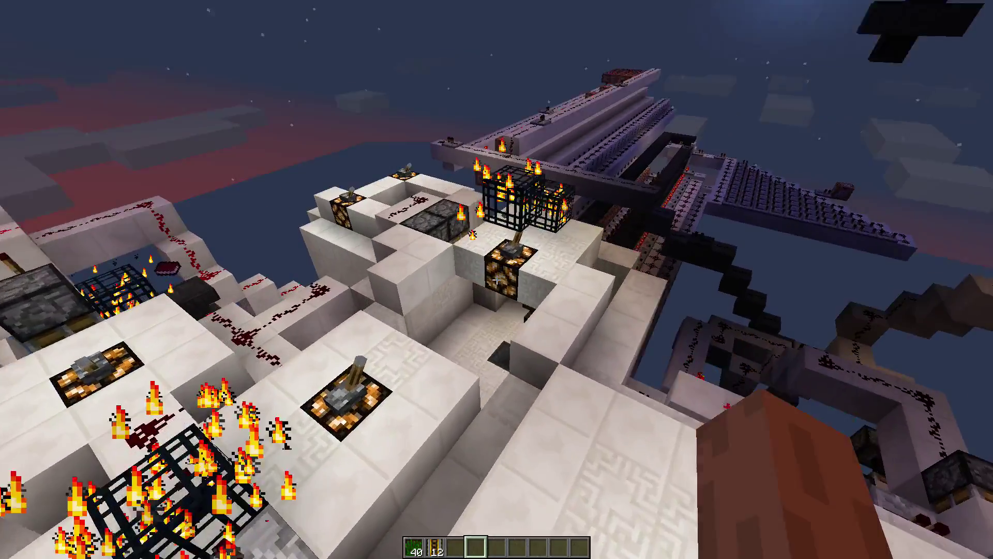
{"action": "key", "text": "shift"}
{"action": "key", "text": "w"}
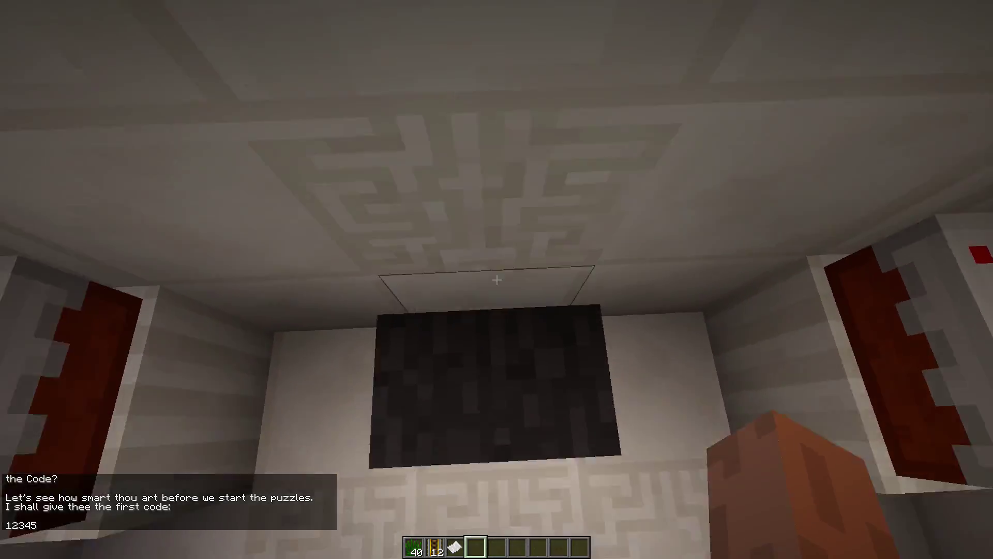
{"action": "middle_click", "coordinate": [497, 279]}
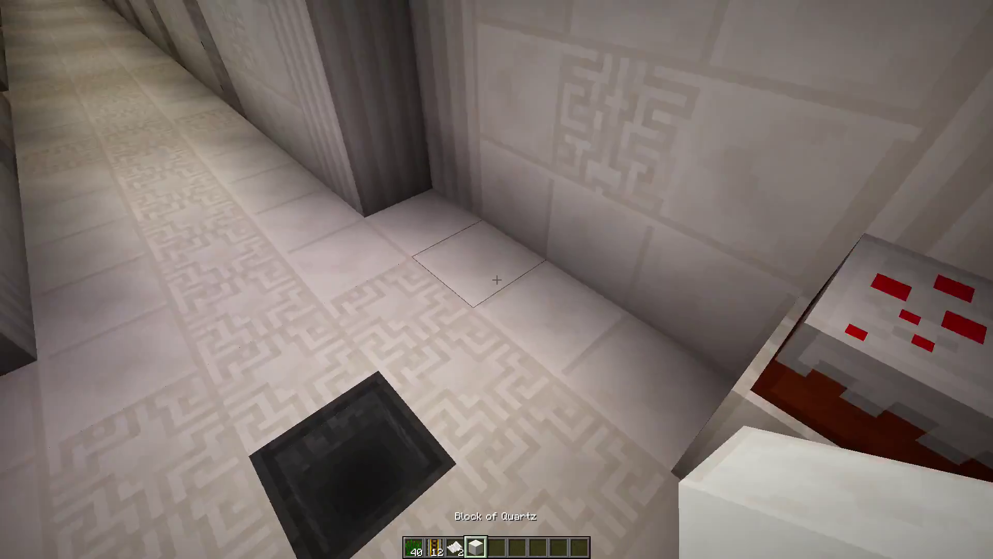
Go down the hallway to doorway 7, "Disappear", inspect the passage behind it and return to its sign
{"action": "key", "text": "w"}
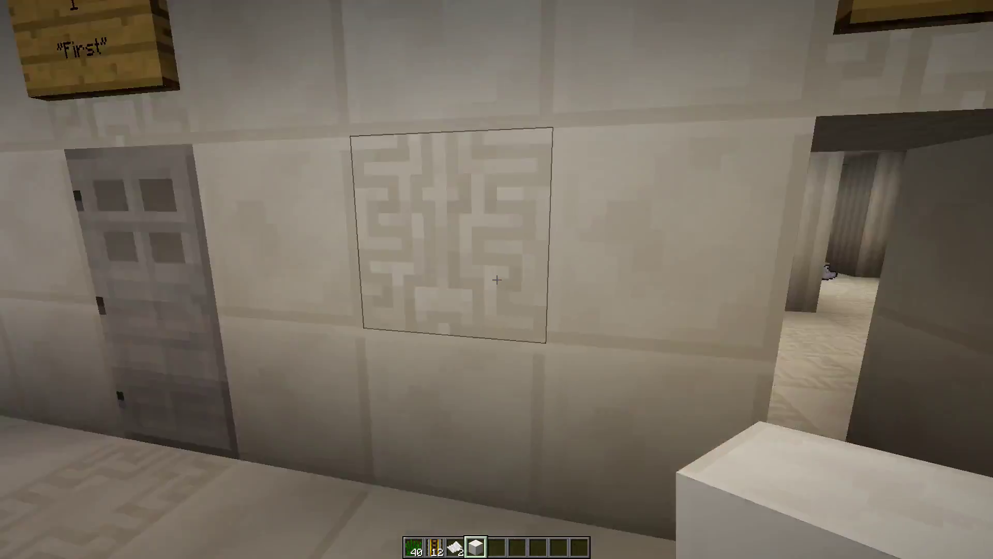
{"action": "key", "text": "w"}
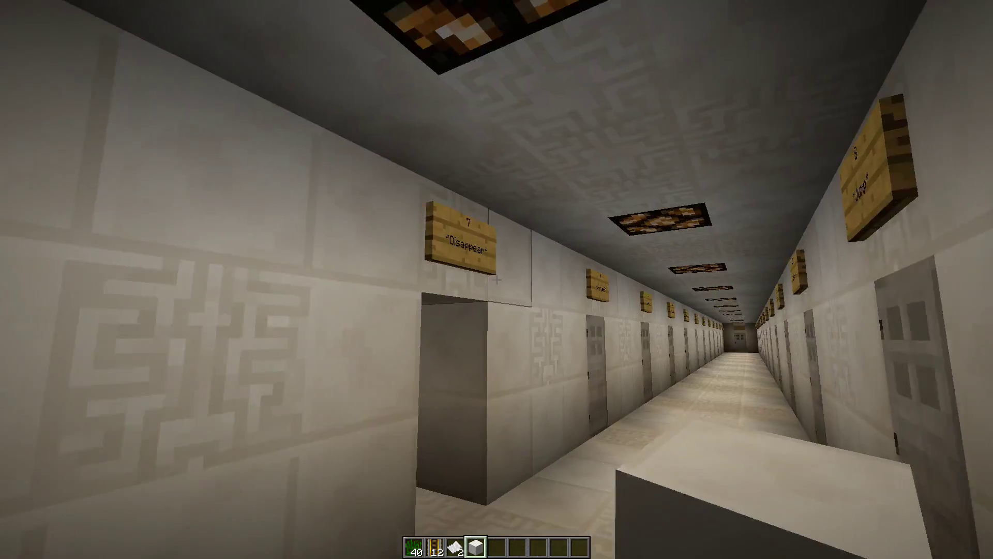
{"action": "key", "text": "w"}
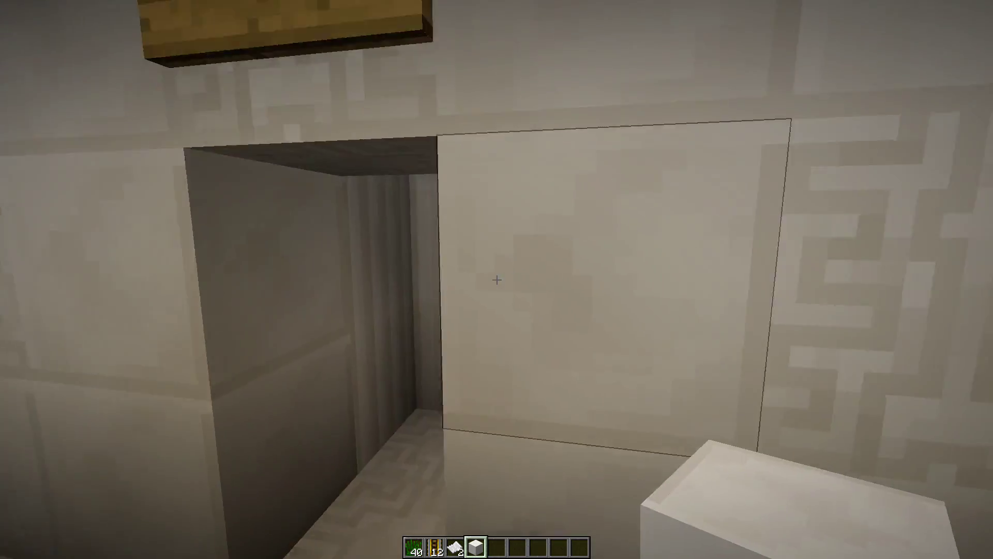
{"action": "key", "text": "w"}
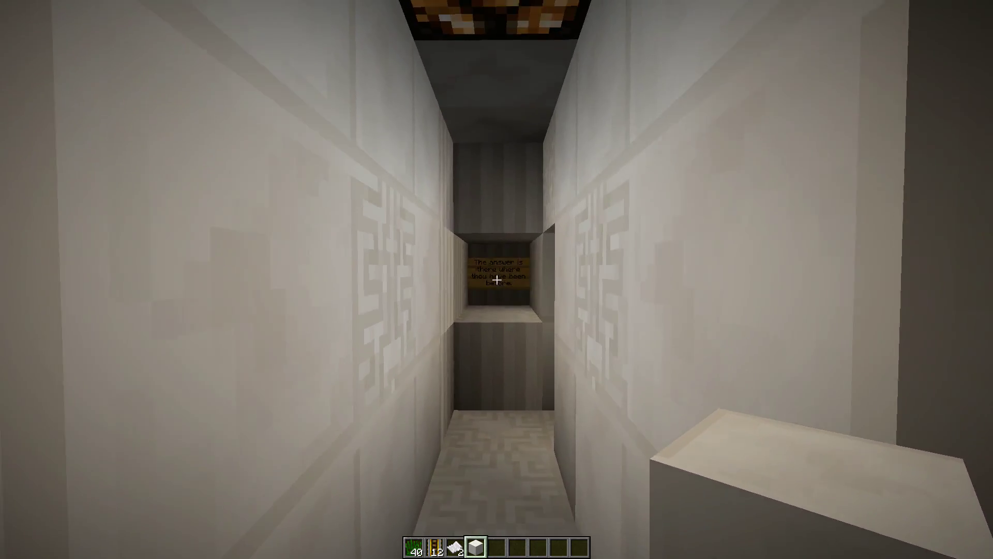
{"action": "key", "text": "s"}
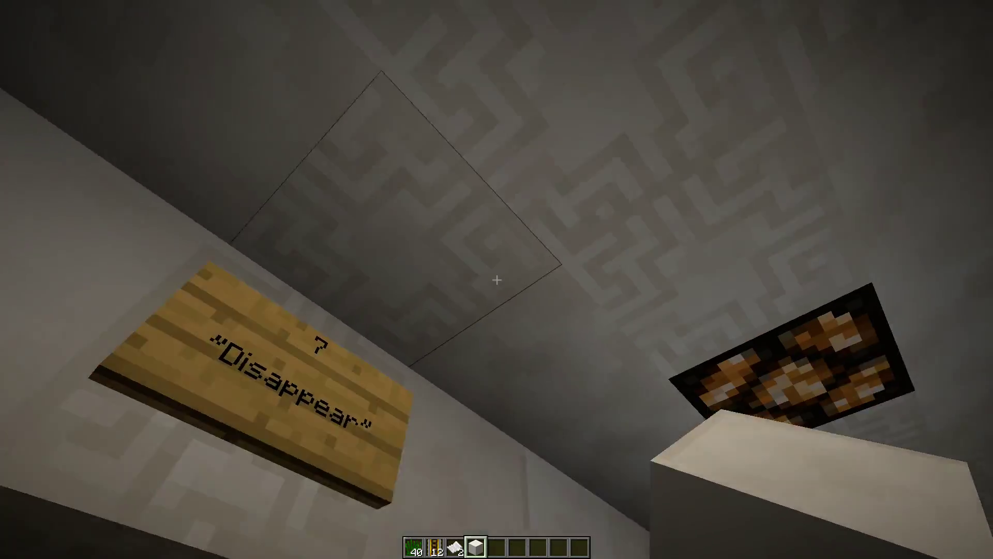
Break the ceiling block above the "Disappear" sign and fly up through the gap to the redstone outside
{"action": "left_click", "coordinate": [497, 279]}
{"action": "key", "text": "space"}
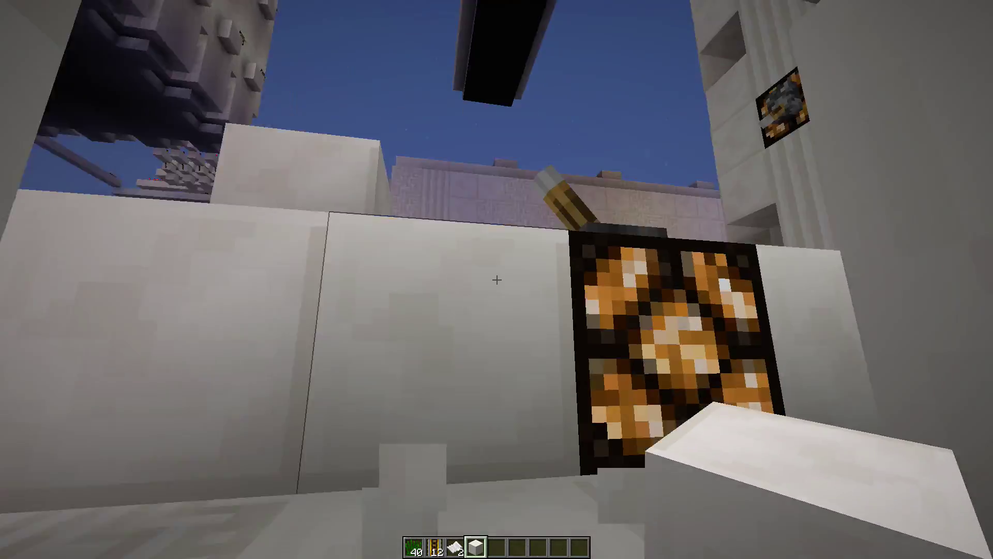
{"action": "key", "text": "a"}
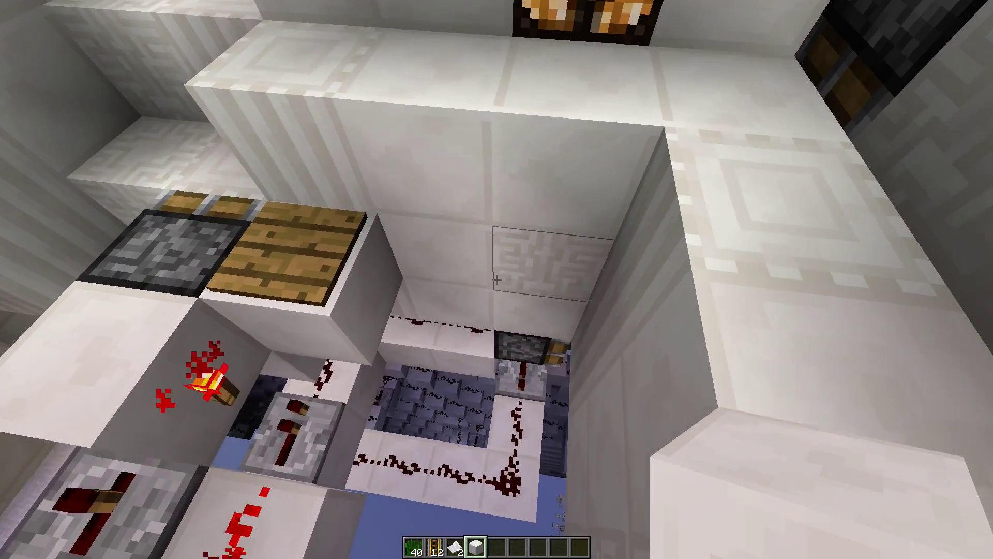
Remove all items from the inventory with the /clear command
{"action": "key", "text": "slash"}
{"action": "type", "text": "clear"}
{"action": "key", "text": "Return"}
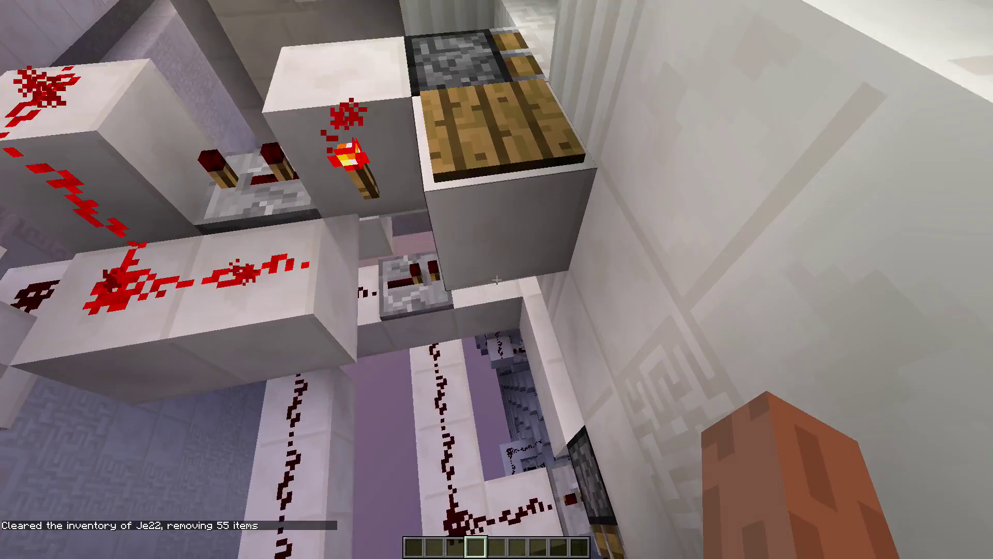
Fly around and down through the redstone machinery to the spawner beneath the pistons
{"action": "key", "text": "shift"}
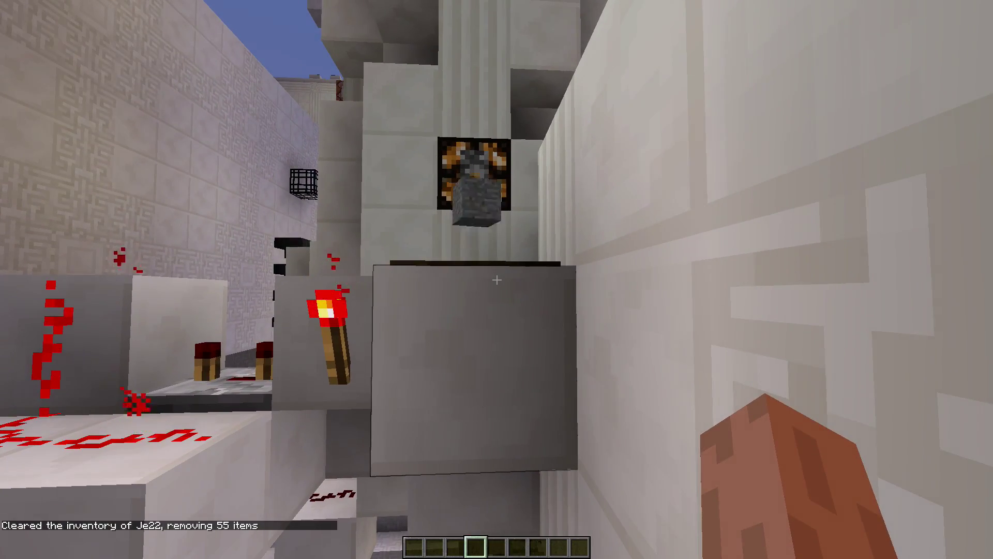
{"action": "key", "text": "space"}
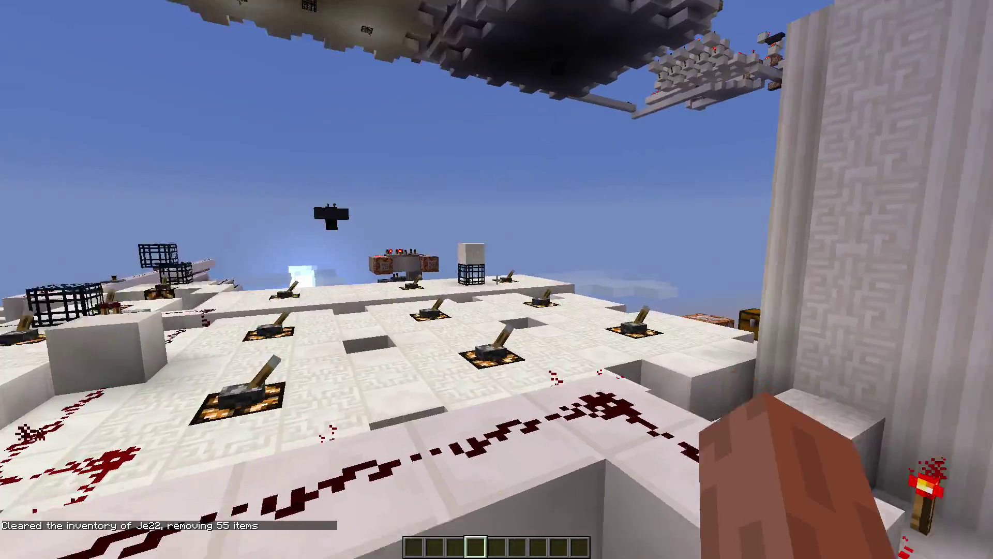
{"action": "key", "text": "shift"}
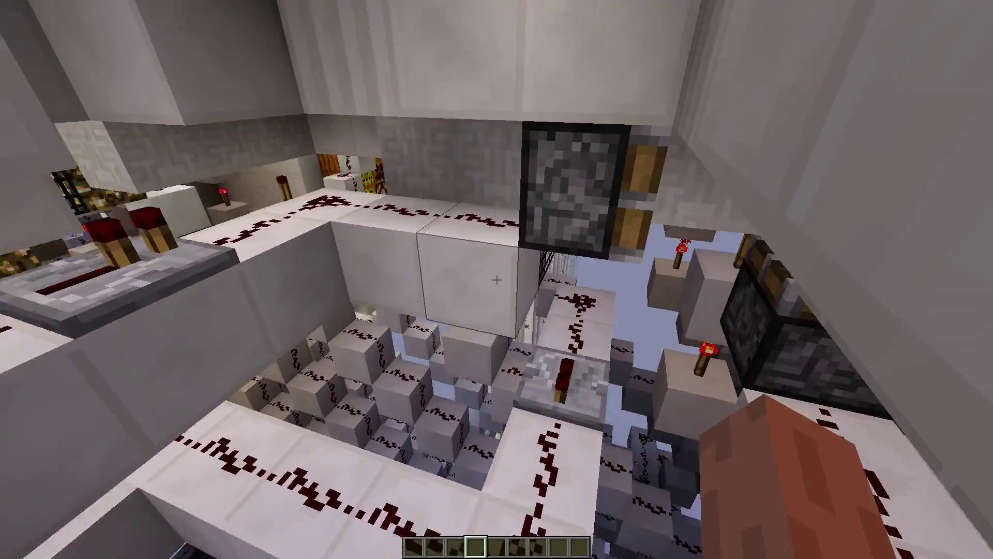
{"action": "key", "text": "w"}
{"action": "key", "text": "shift"}
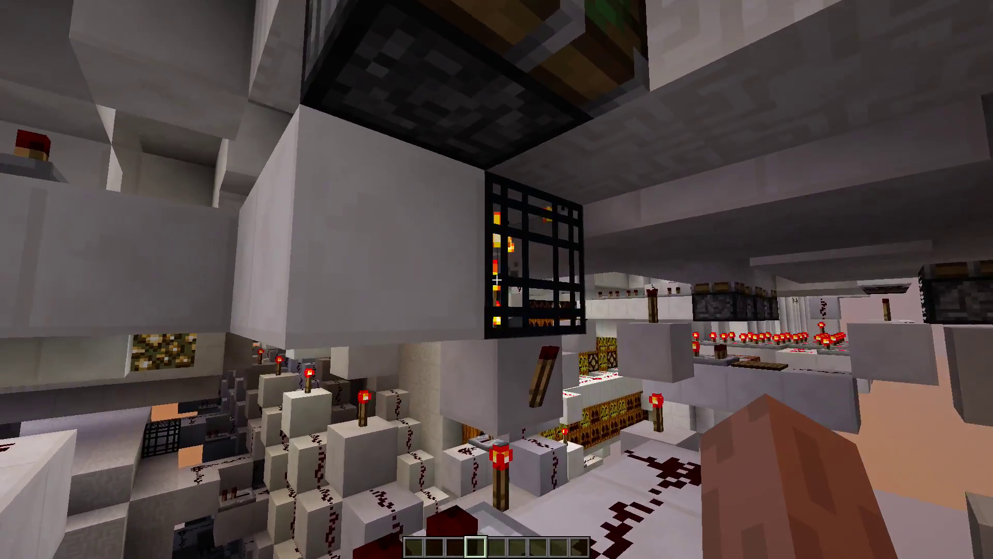
Examine the NBT data of the spawner beneath the pistons with /nbtedit, including its SpawnData Age and Pos tags, and close it
{"action": "key", "text": "slash"}
{"action": "type", "text": "nbtedit"}
{"action": "key", "text": "Return"}
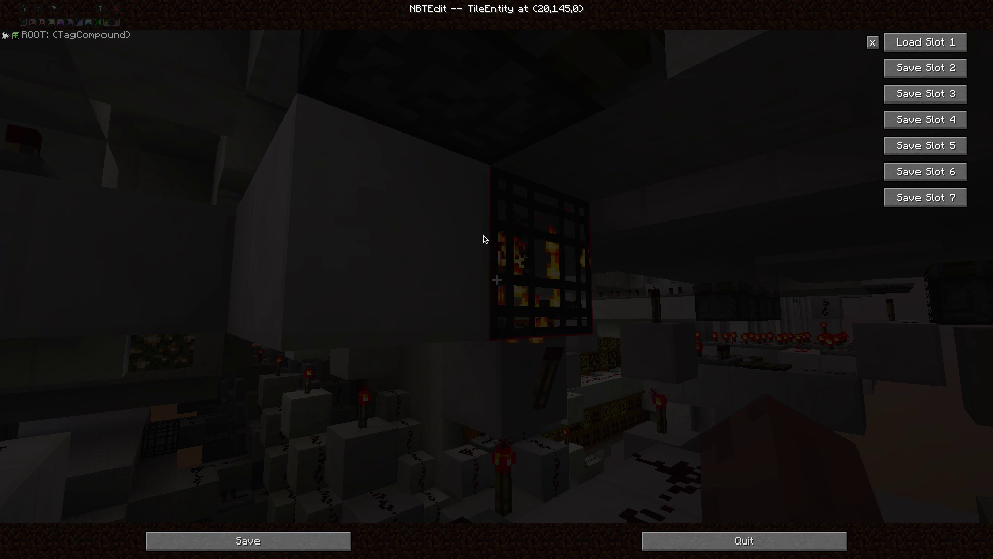
{"action": "double_click", "coordinate": [60, 41]}
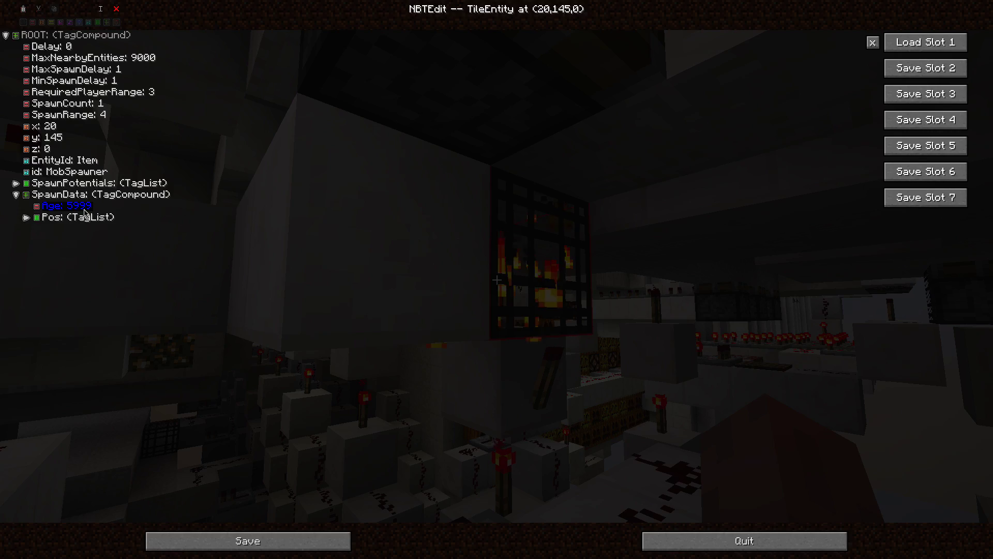
{"action": "key", "text": "Escape"}
{"action": "key", "text": "w"}
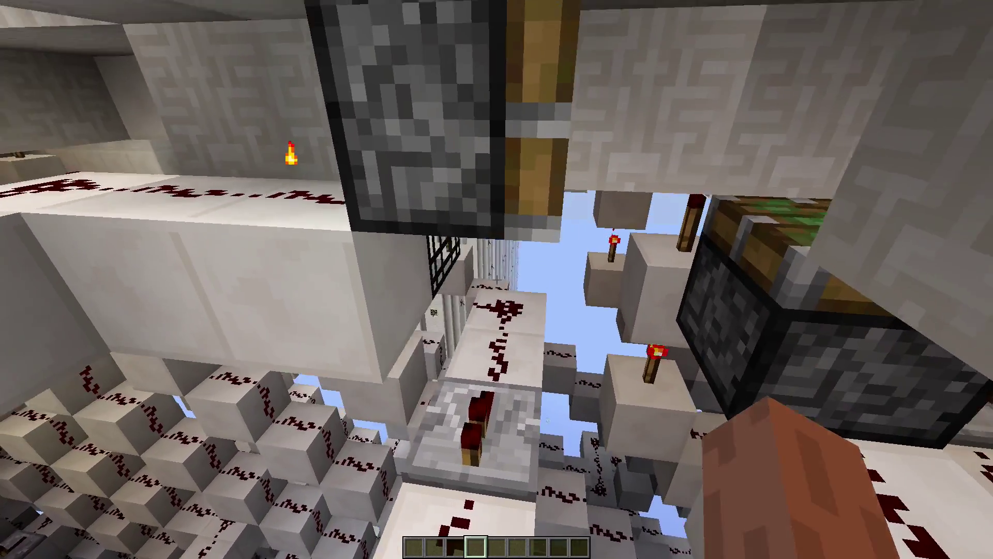
Open the spawner beneath the pistons with /nbtedit, set its MaxNearbyEntities to 1 and save the changes
{"action": "key", "text": "w"}
{"action": "key", "text": "t"}
{"action": "key", "text": "Up"}
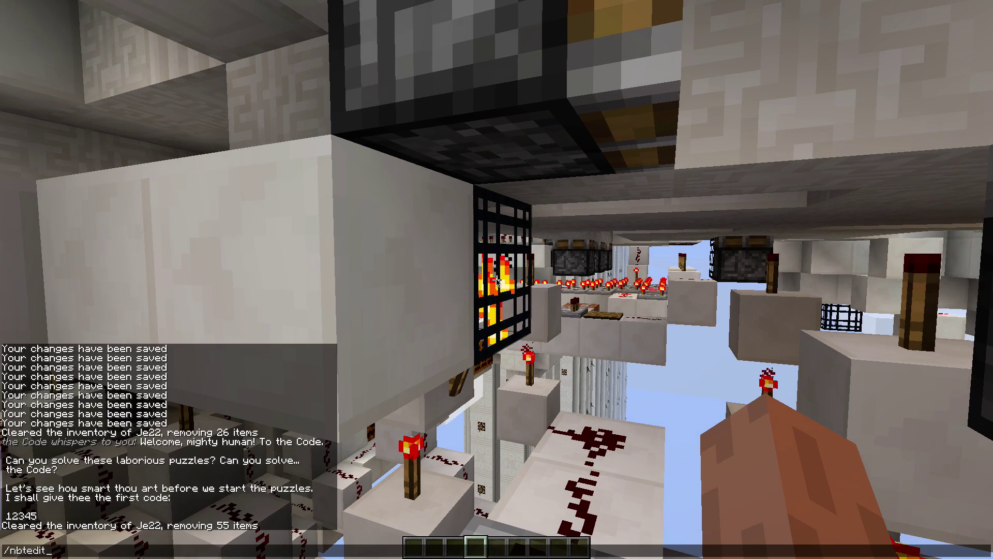
{"action": "key", "text": "Return"}
{"action": "left_click", "coordinate": [50, 36]}
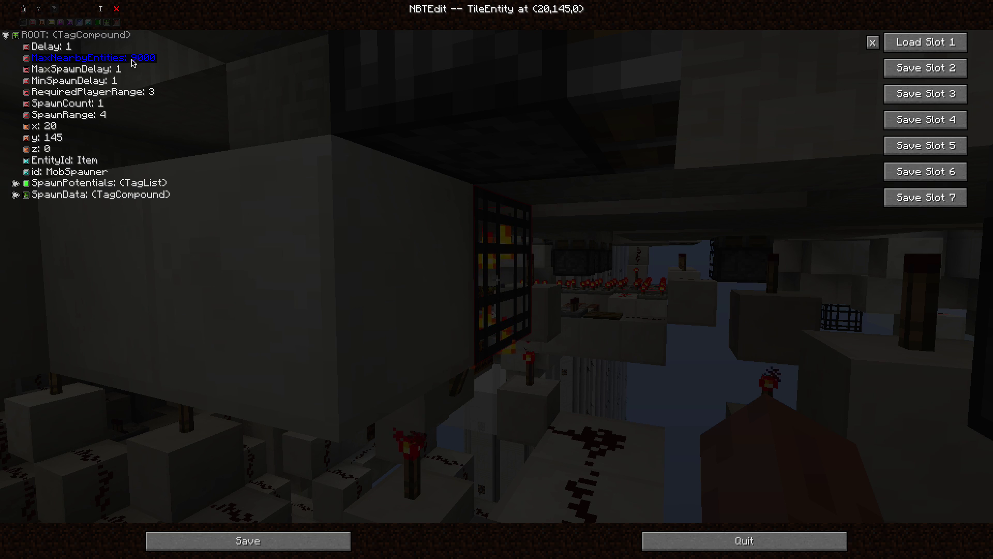
{"action": "left_click", "coordinate": [100, 9]}
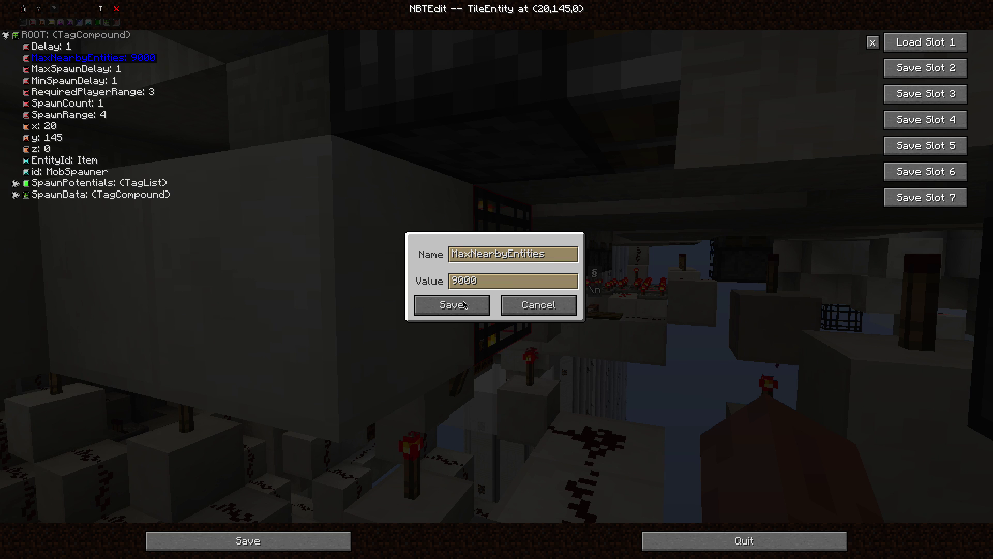
{"action": "left_click", "coordinate": [513, 283]}
{"action": "key", "text": "BackSpace"}
{"action": "key", "text": "BackSpace"}
{"action": "key", "text": "BackSpace"}
{"action": "key", "text": "BackSpace"}
{"action": "type", "text": "1"}
{"action": "left_click", "coordinate": [454, 309]}
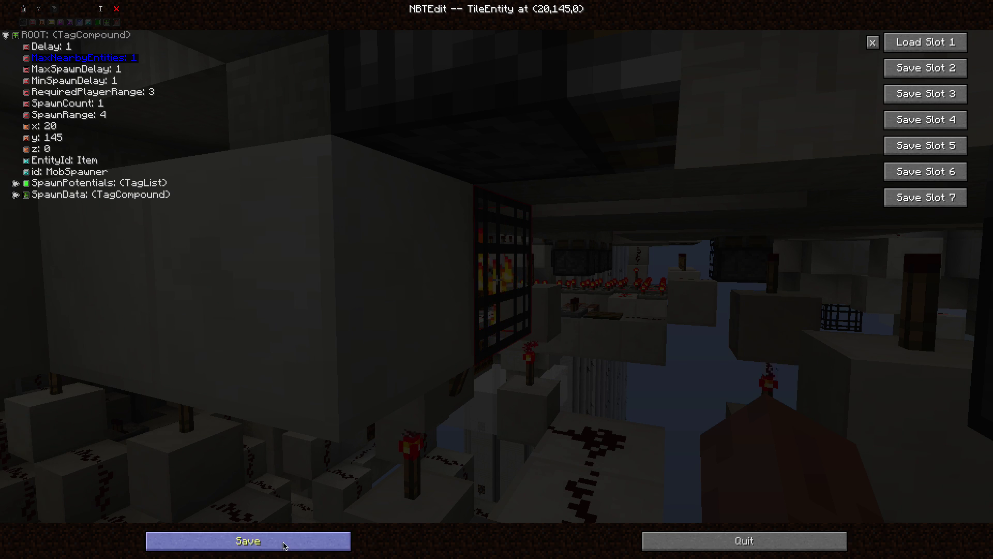
{"action": "left_click", "coordinate": [284, 545]}
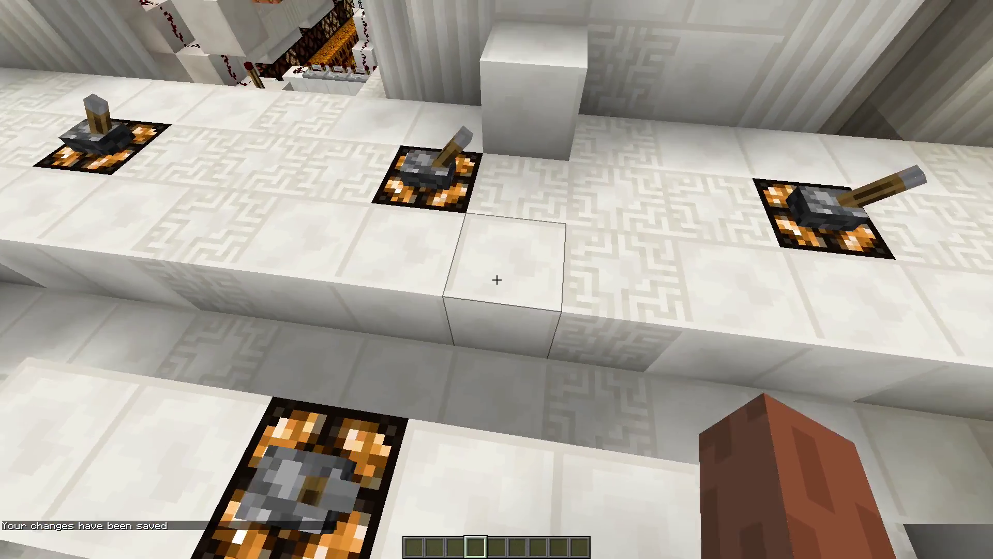
Pick the Block of Quartz, go through the corridor by the "The answer is there" sign and break through its wall to the redstone
{"action": "middle_click", "coordinate": [497, 280]}
{"action": "left_click", "coordinate": [496, 280]}
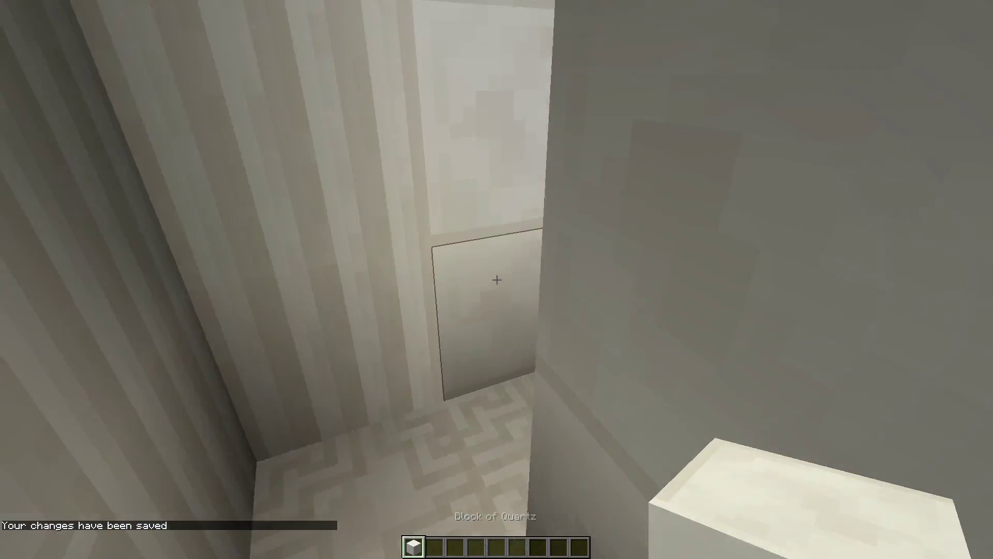
{"action": "key", "text": "w"}
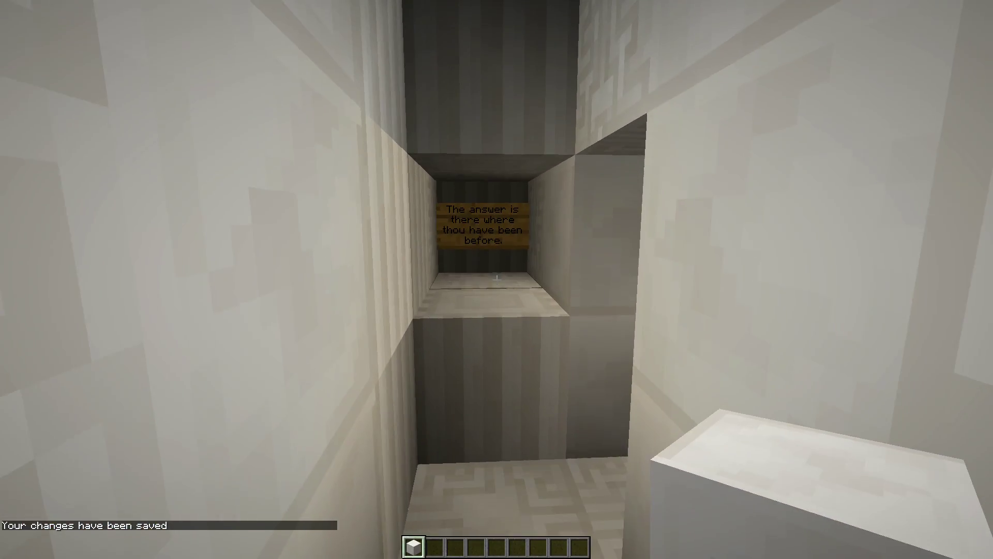
{"action": "key", "text": "w"}
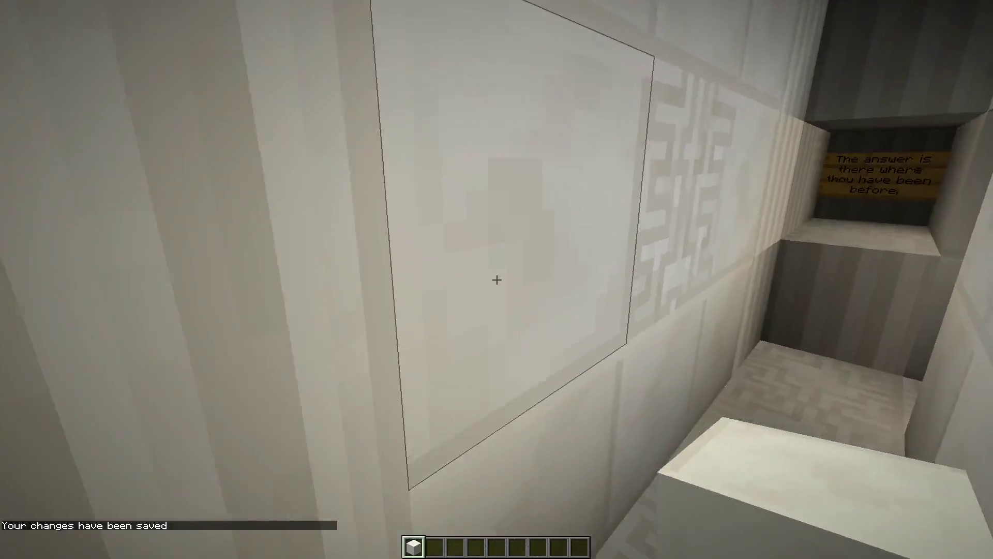
{"action": "left_click", "coordinate": [496, 279]}
{"action": "key", "text": "w"}
{"action": "key", "text": "w"}
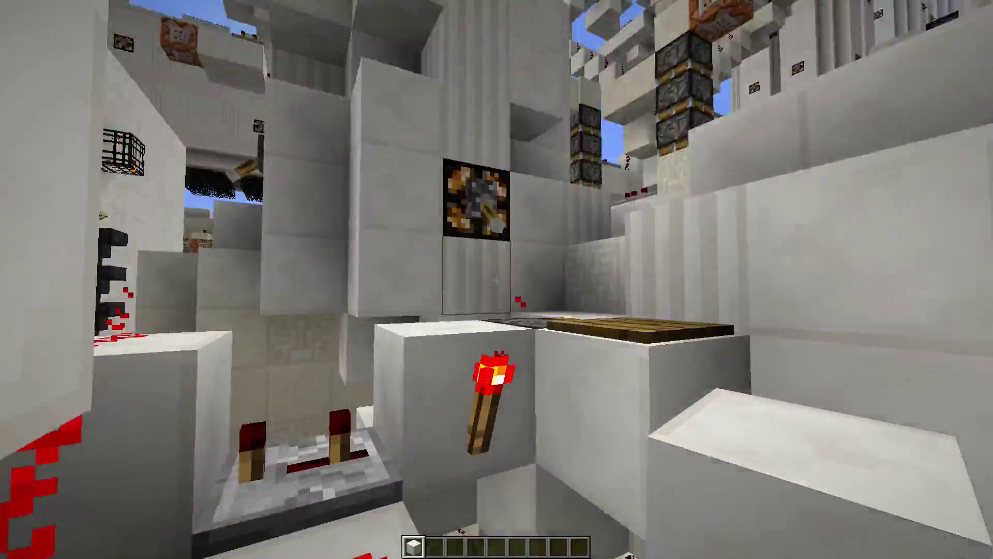
Fly up to the floor with the lever lamps, pick the Chiseled Quartz Block and break the block beside the lever
{"action": "key", "text": "space"}
{"action": "key", "text": "w"}
{"action": "key", "text": "w"}
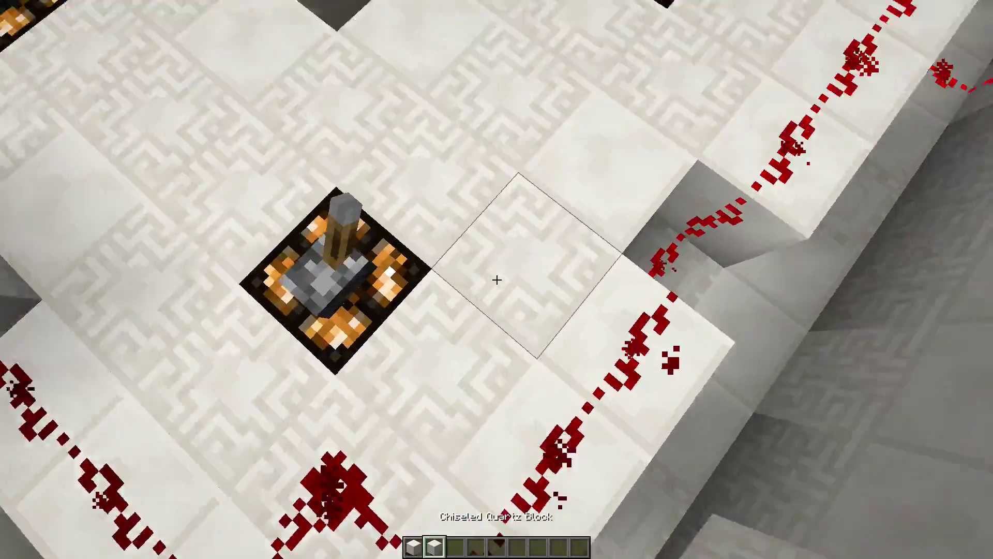
{"action": "left_click", "coordinate": [496, 279]}
{"action": "key", "text": "w"}
{"action": "key", "text": "shift"}
{"action": "key", "text": "space"}
{"action": "key", "text": "space"}
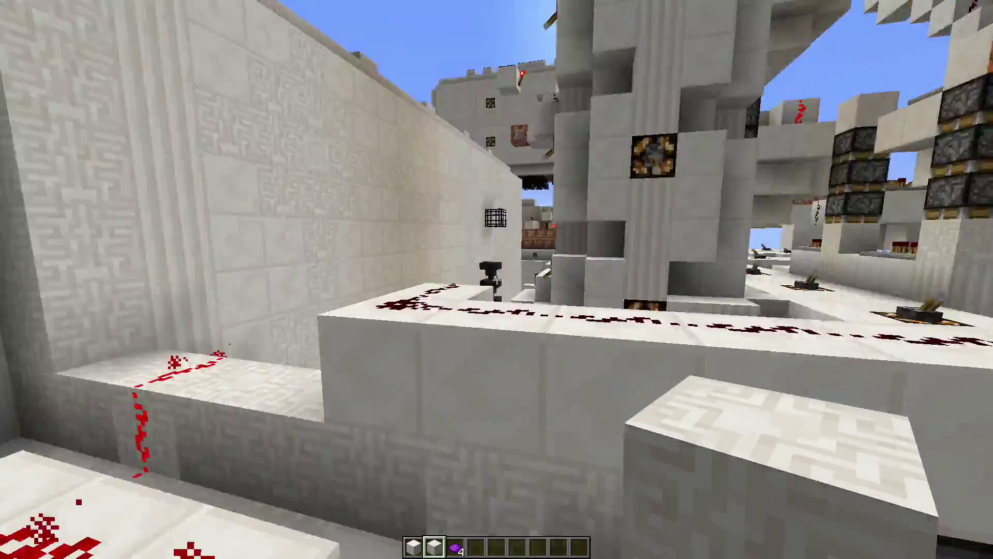
Fly down past the wooden pressure plate and along the row of levers to the group of item spawners
{"action": "key", "text": "w"}
{"action": "key", "text": "shift"}
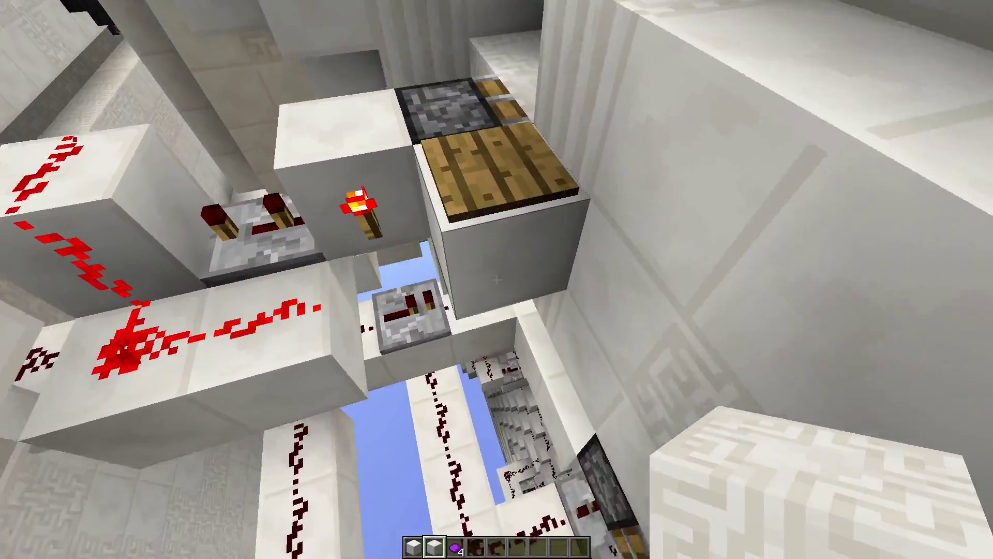
{"action": "key", "text": "shift"}
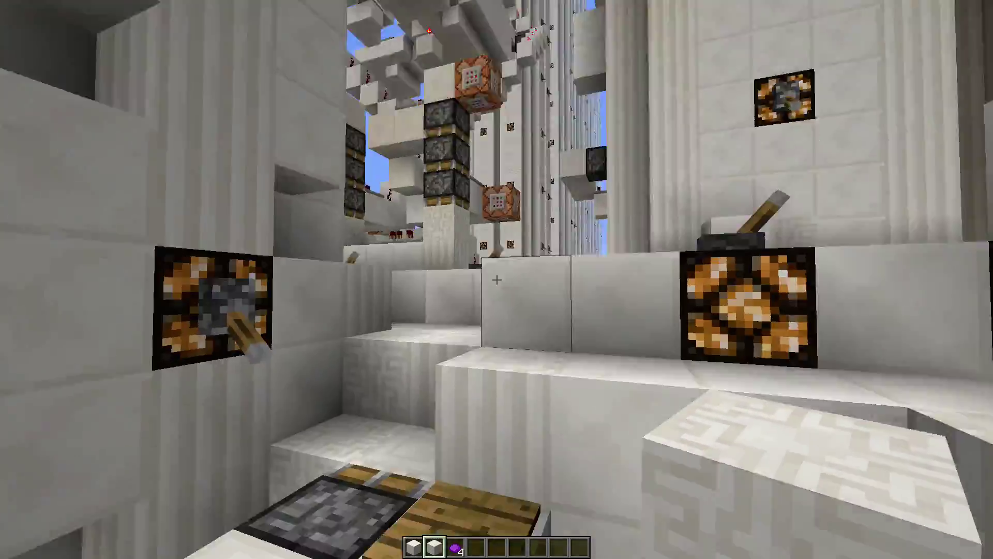
{"action": "key", "text": "w"}
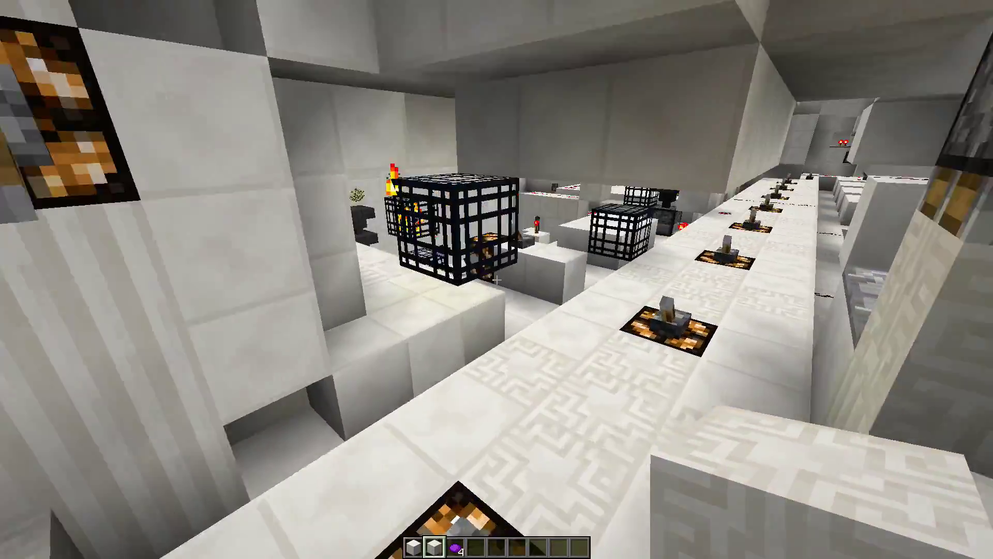
{"action": "key", "text": "w"}
{"action": "key", "text": "w"}
{"action": "key", "text": "w"}
{"action": "key", "text": "w"}
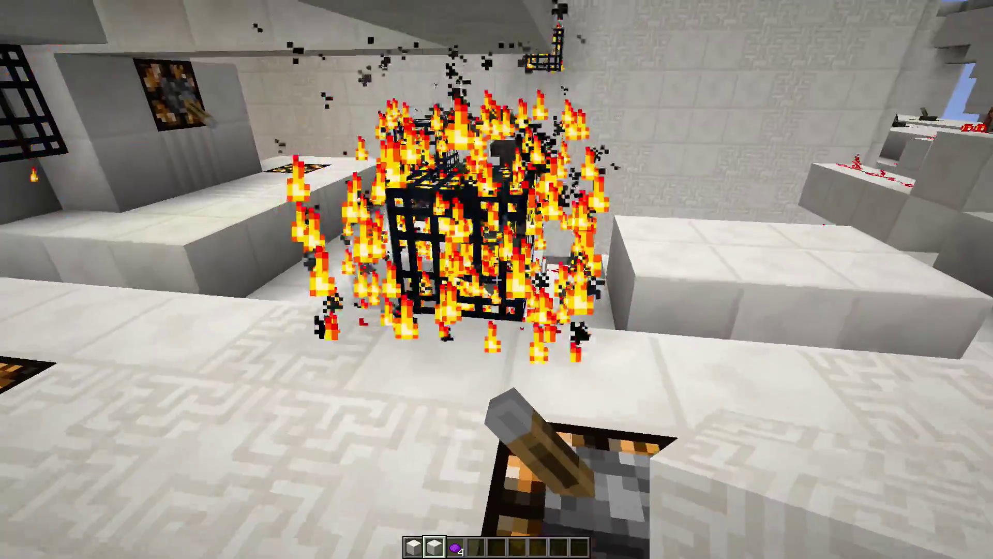
Examine the burning book spawner from close up, along with the stack of hoppers beside it
{"action": "key", "text": "w"}
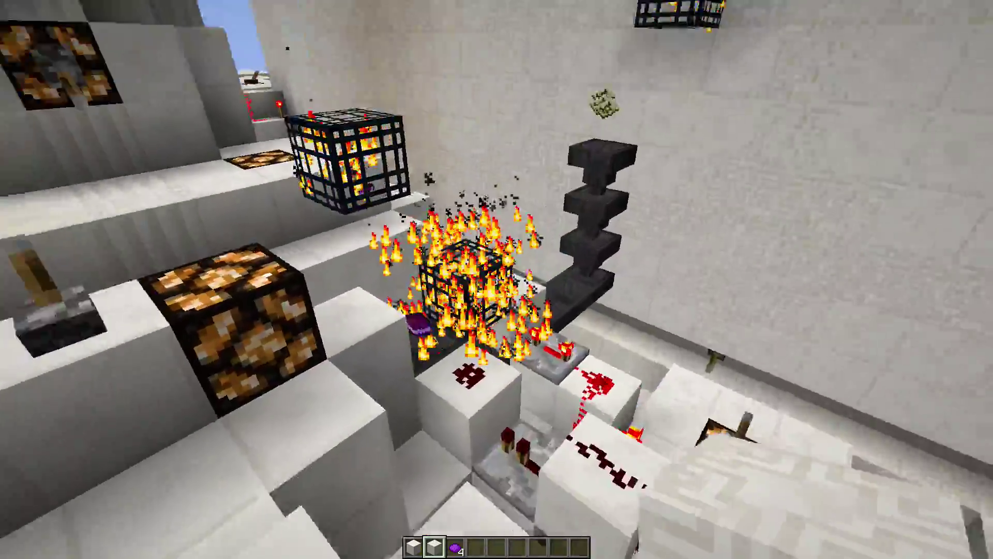
{"action": "key", "text": "s"}
{"action": "key", "text": "w"}
{"action": "key", "text": "w"}
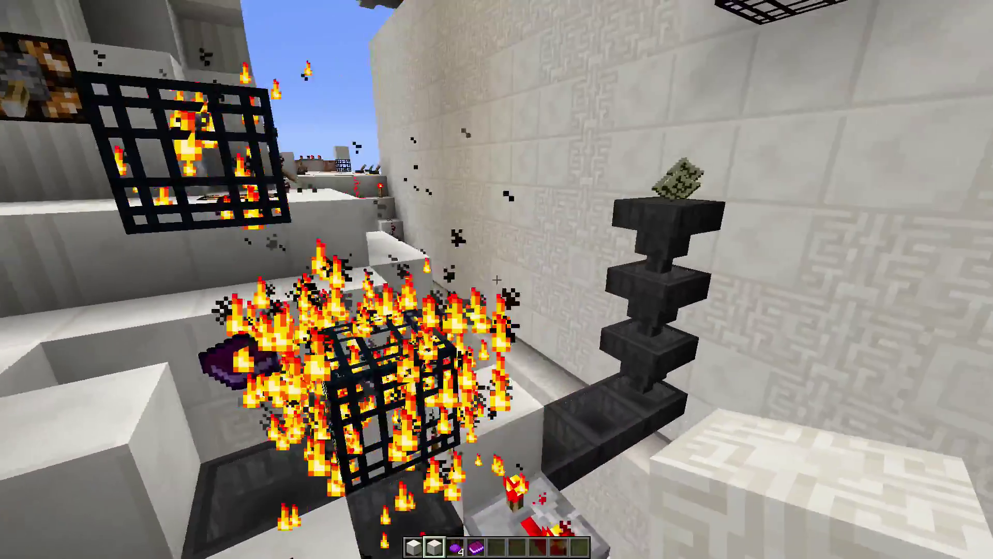
{"action": "key", "text": "s"}
{"action": "key", "text": "w"}
Check the contents of the container below the redstone lamp, empty the inventory with /clear and view the spawner setup from above
{"action": "left_click", "coordinate": [496, 280]}
{"action": "right_click", "coordinate": [497, 279]}
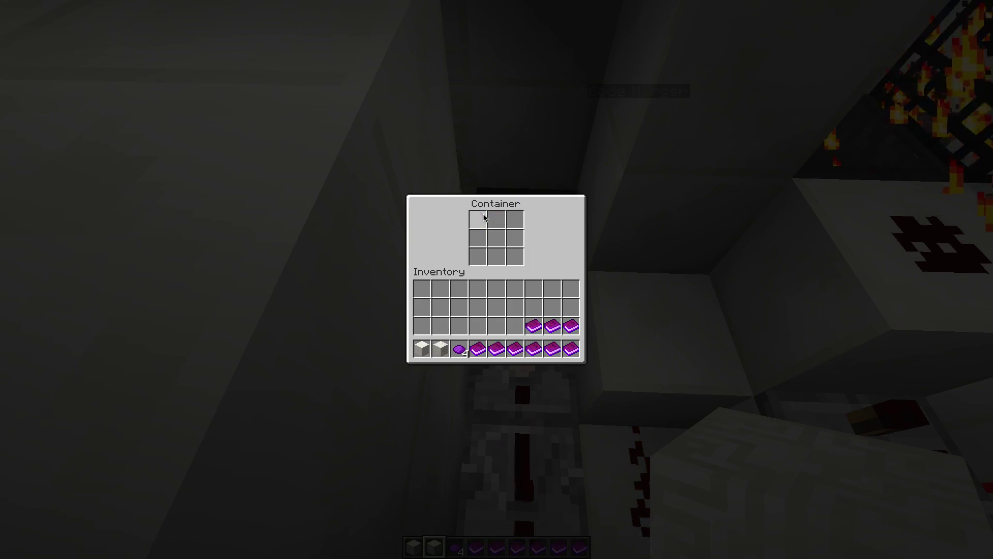
{"action": "key", "text": "Escape"}
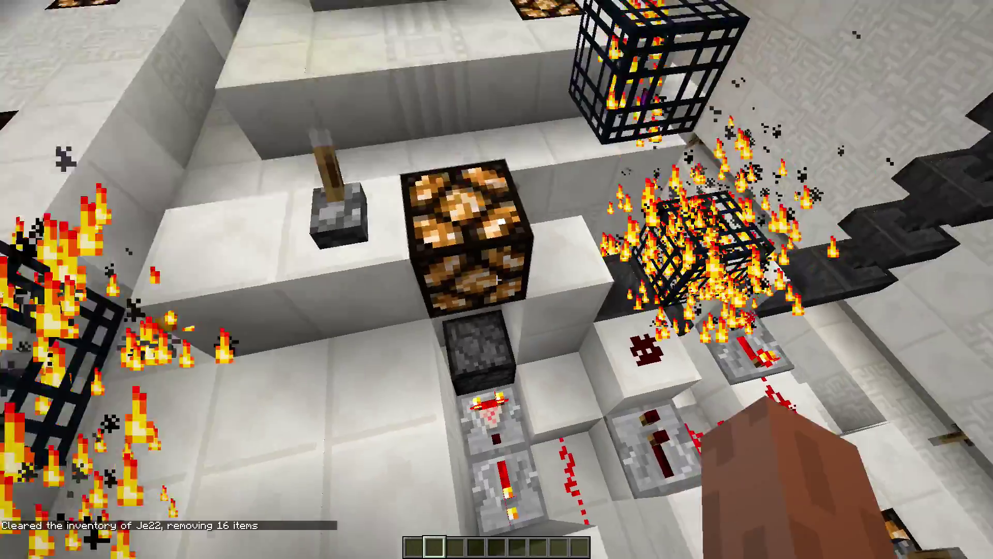
{"action": "key", "text": "w"}
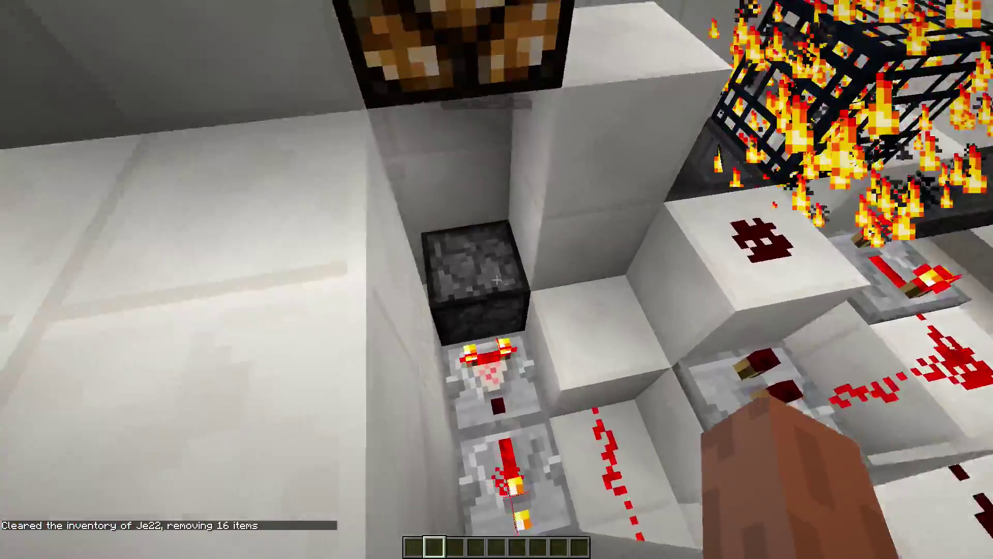
{"action": "key", "text": "w"}
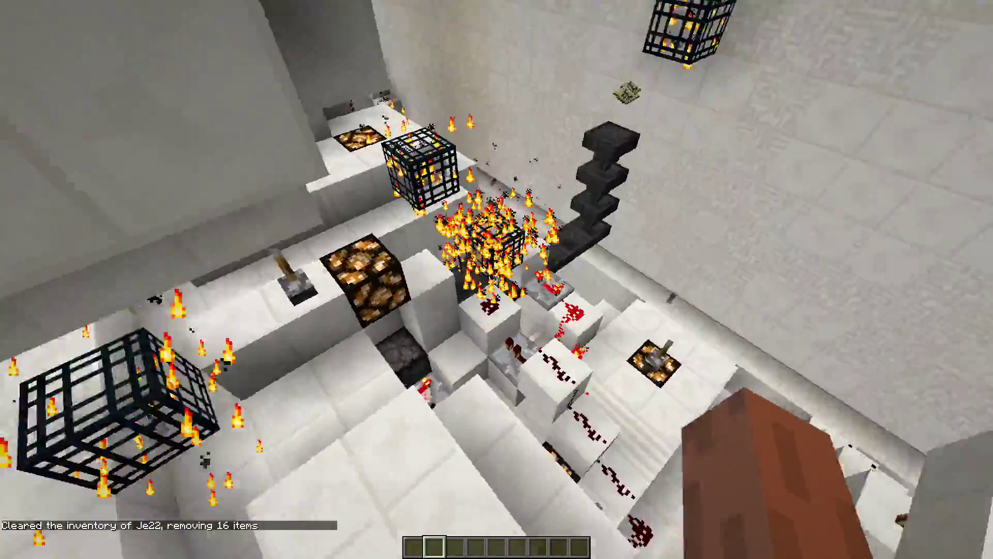